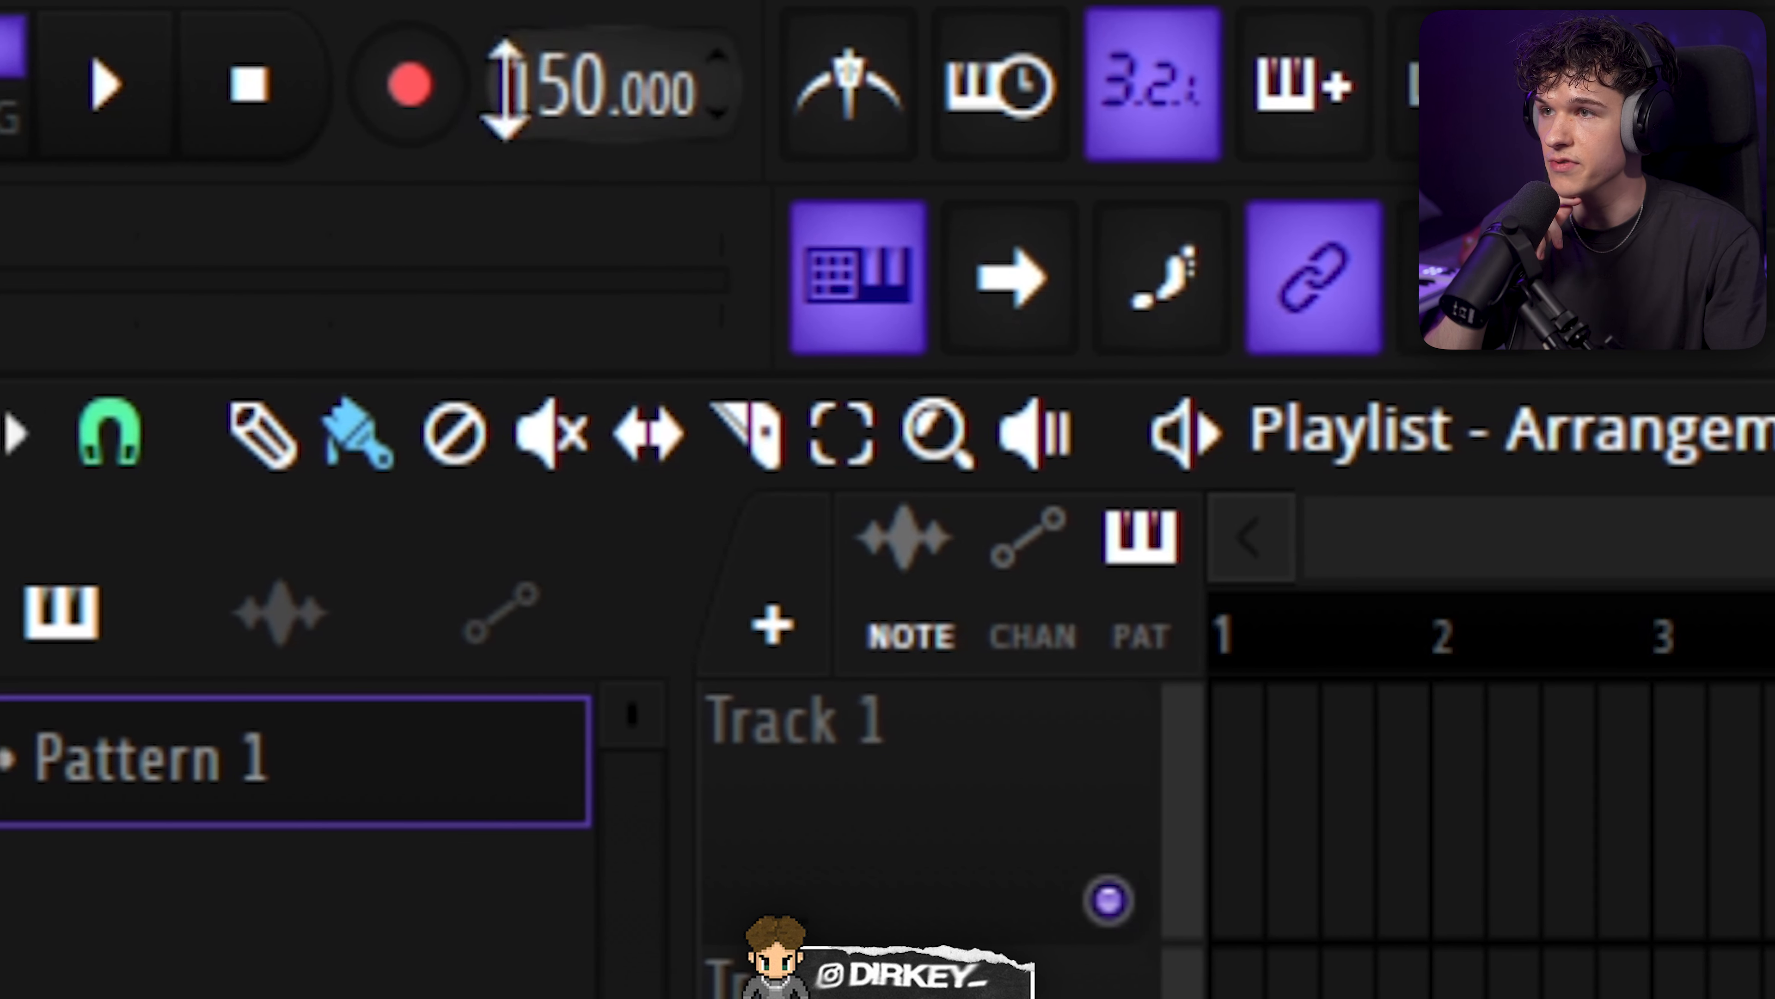
- Set the project tempo to 167 BPM
drag(505, 89, 505, 45)
drag(730, 45, 731, 42)
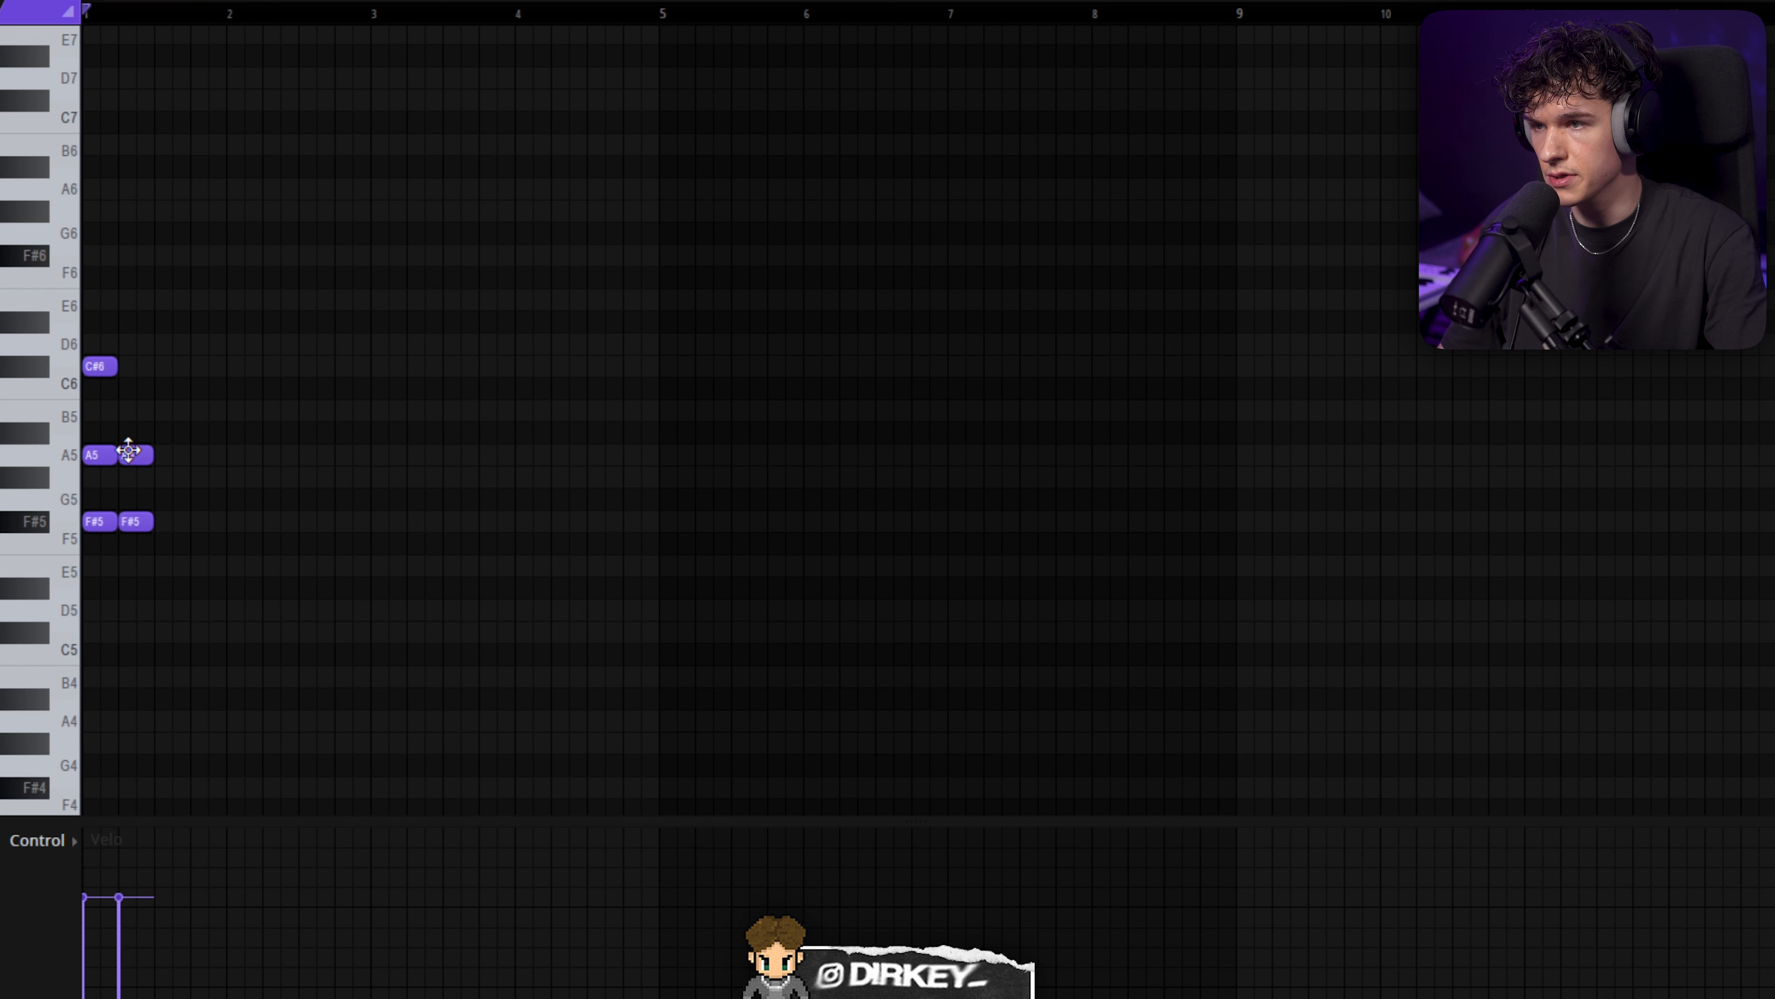
- Complete the second chord with F#5, G#5 and C#6 up to the end of bar 1, and repeat the bar's chords through bar 4
drag(185, 365, 144, 565)
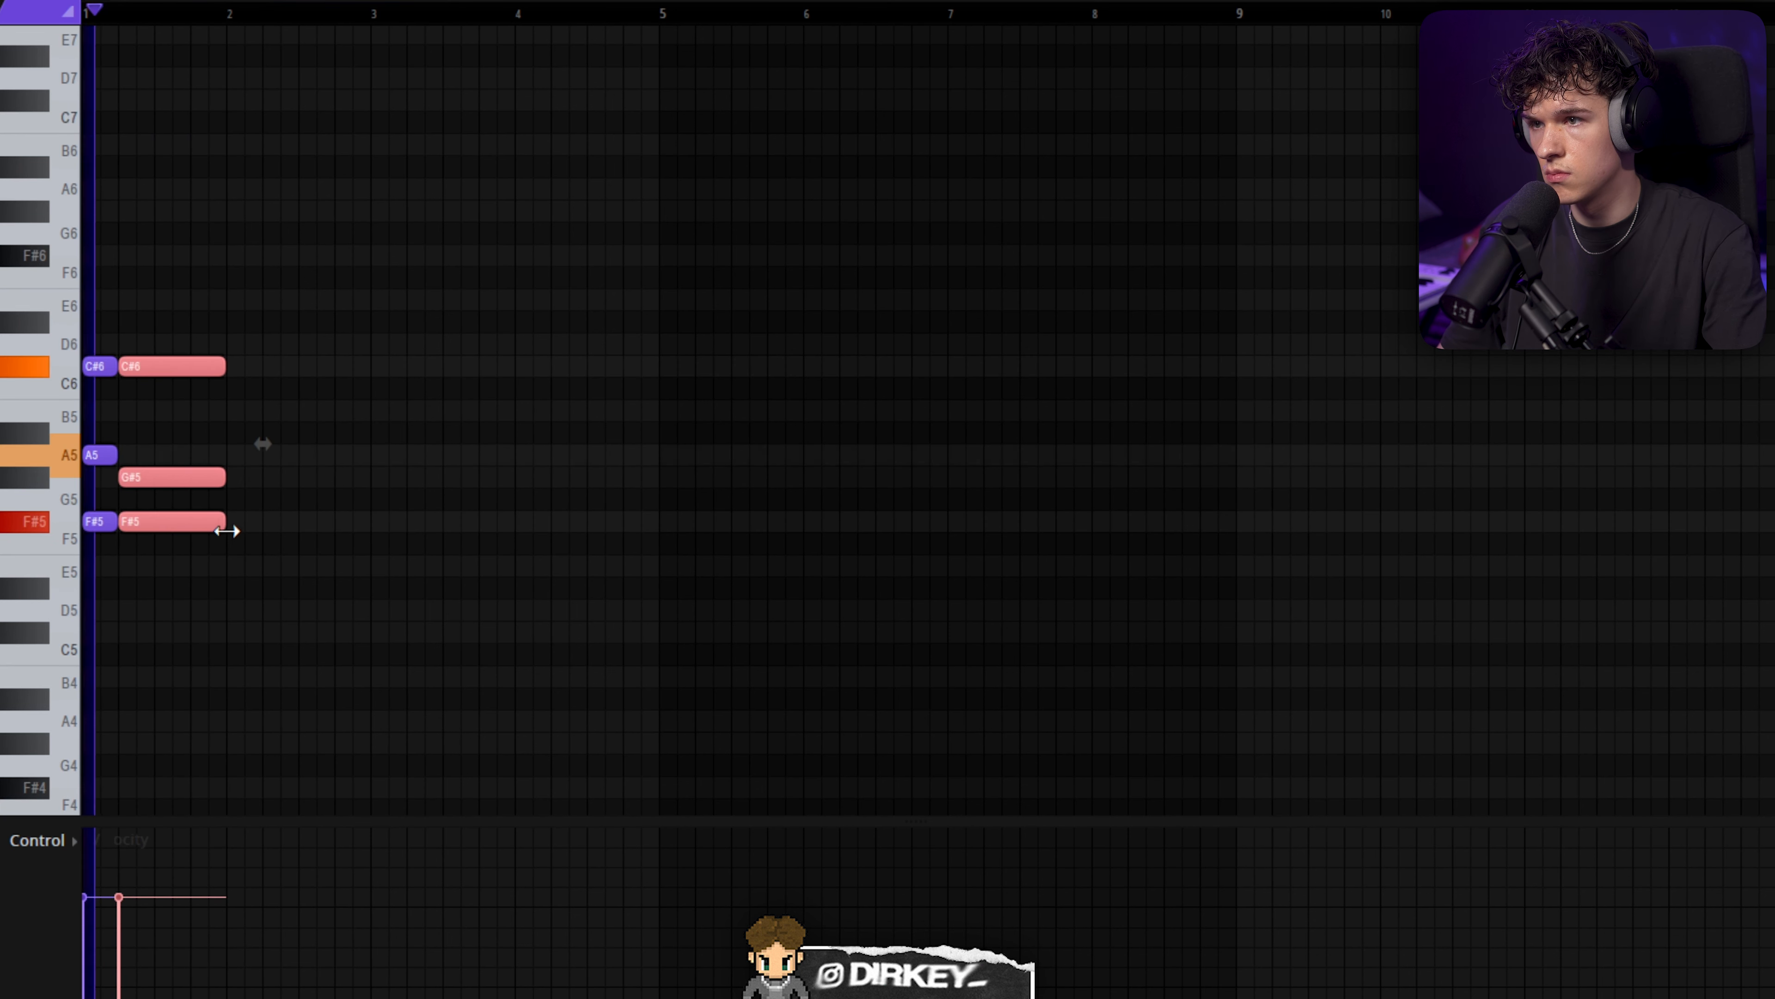
click(296, 651)
right_click(302, 649)
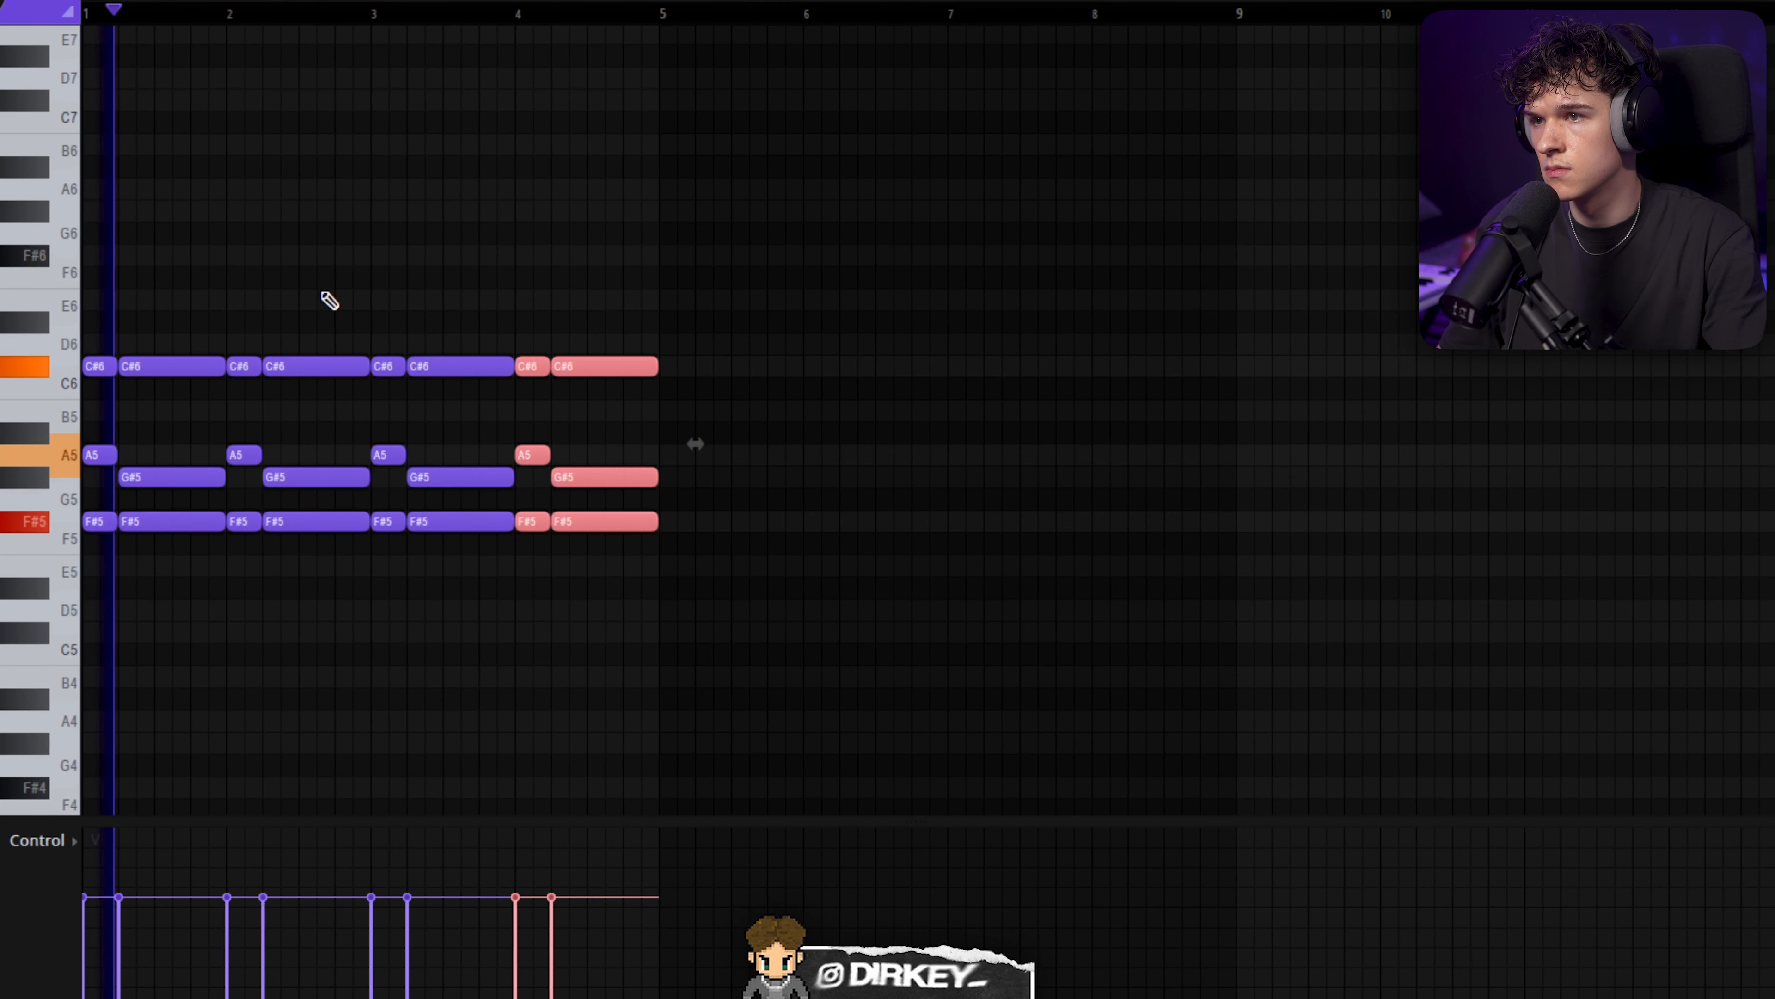
- Repeat the chord progression through bar 8 and add two F#4 bass notes beneath the first bar
click(559, 383)
click(505, 258)
right_click(506, 260)
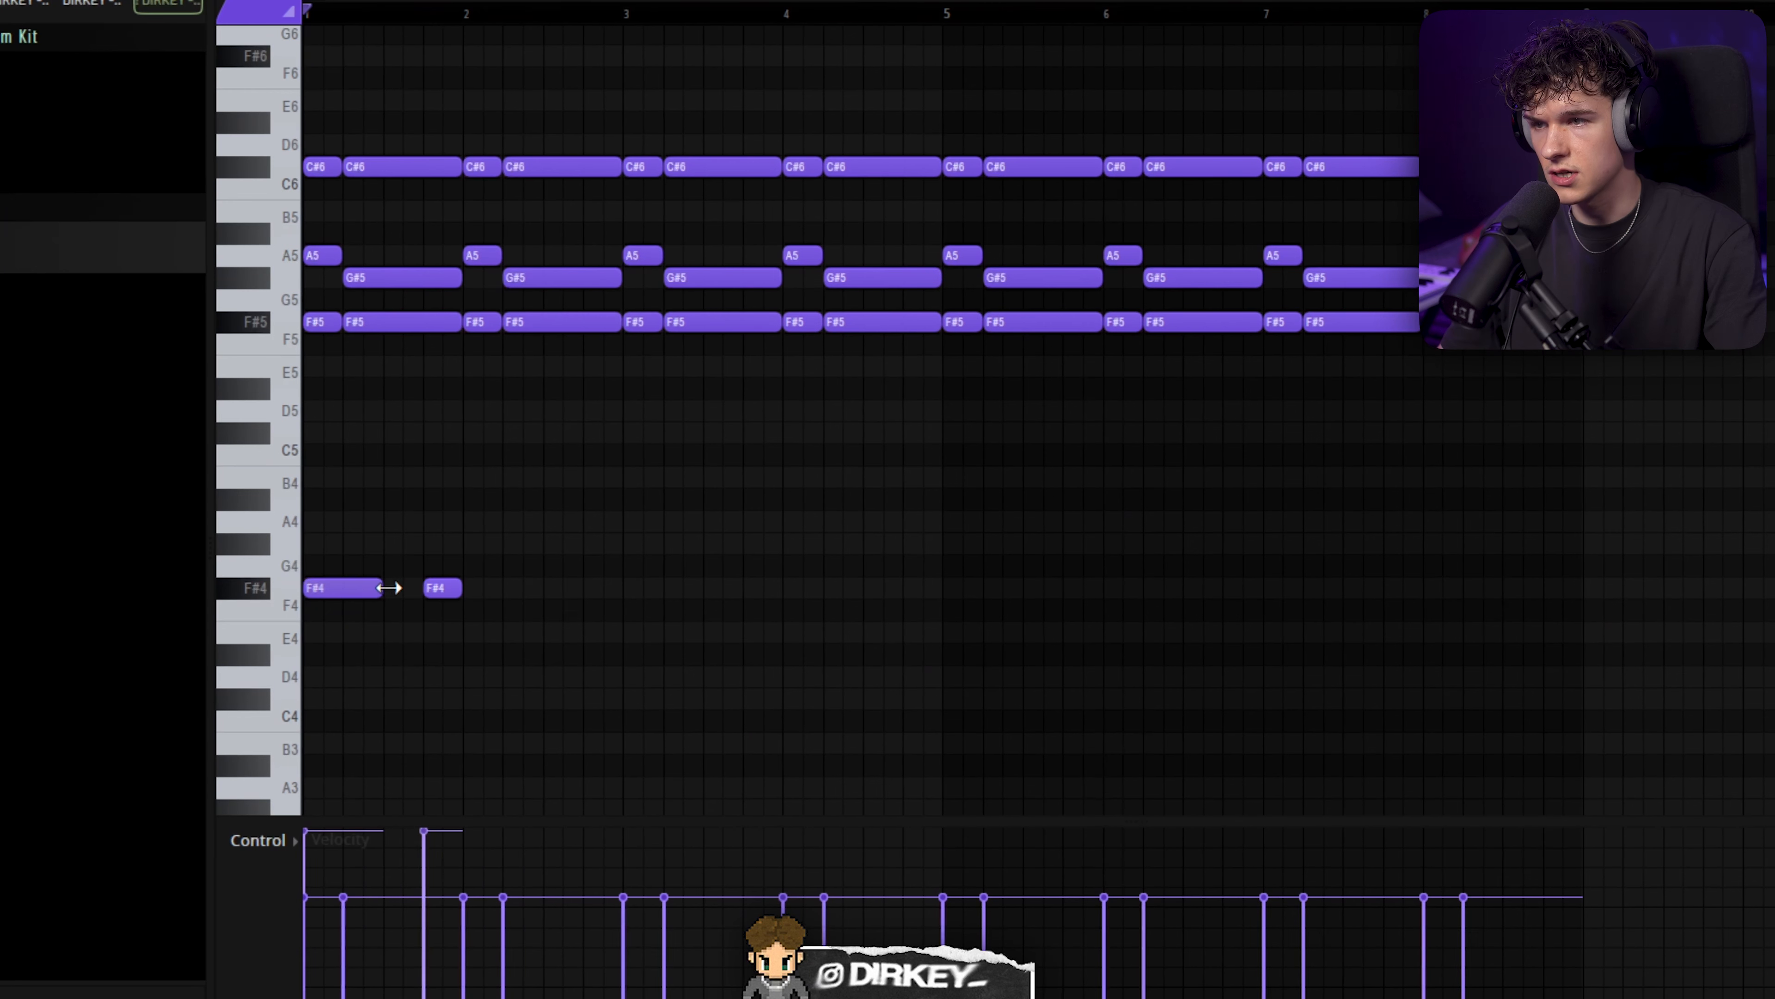
- Extend the first F#4 bass note to meet the second one and repeat the pair through bar 8
drag(384, 588, 417, 587)
key(ctrl+b)
key(ctrl+b)
key(ctrl+b)
key(space)
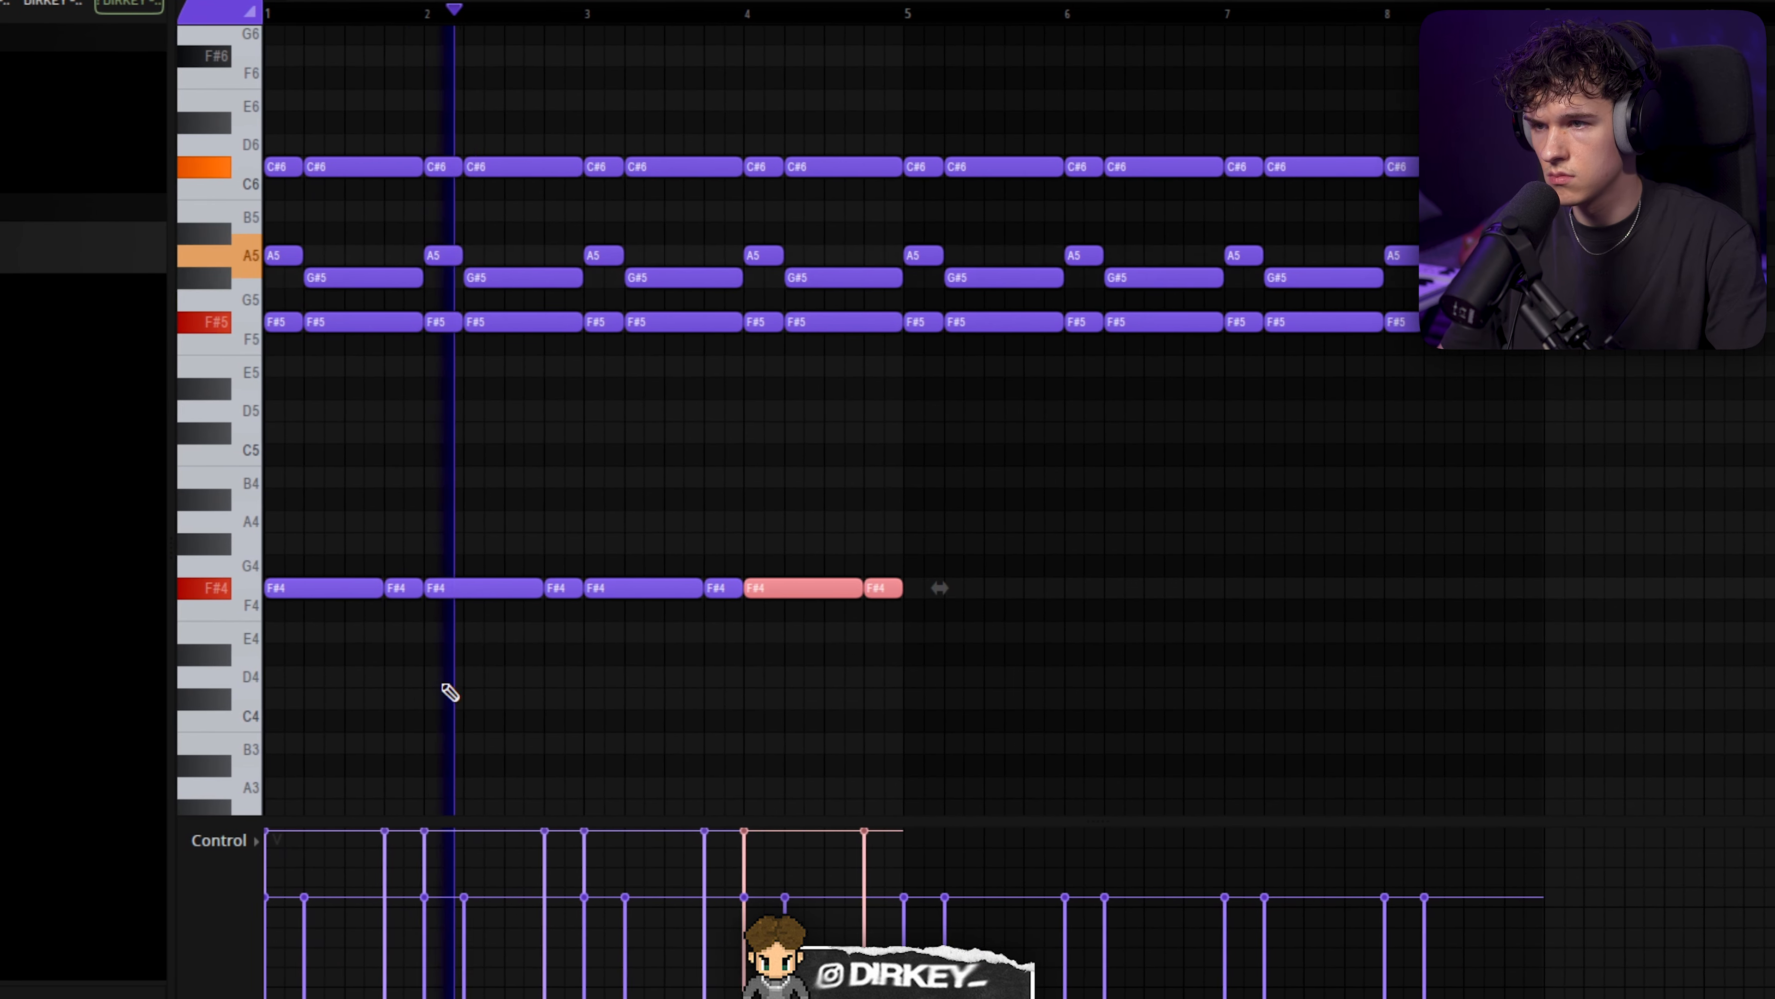
key(ctrl+b)
key(ctrl+b)
key(ctrl+b)
key(ctrl+b)
key(ctrl+d)
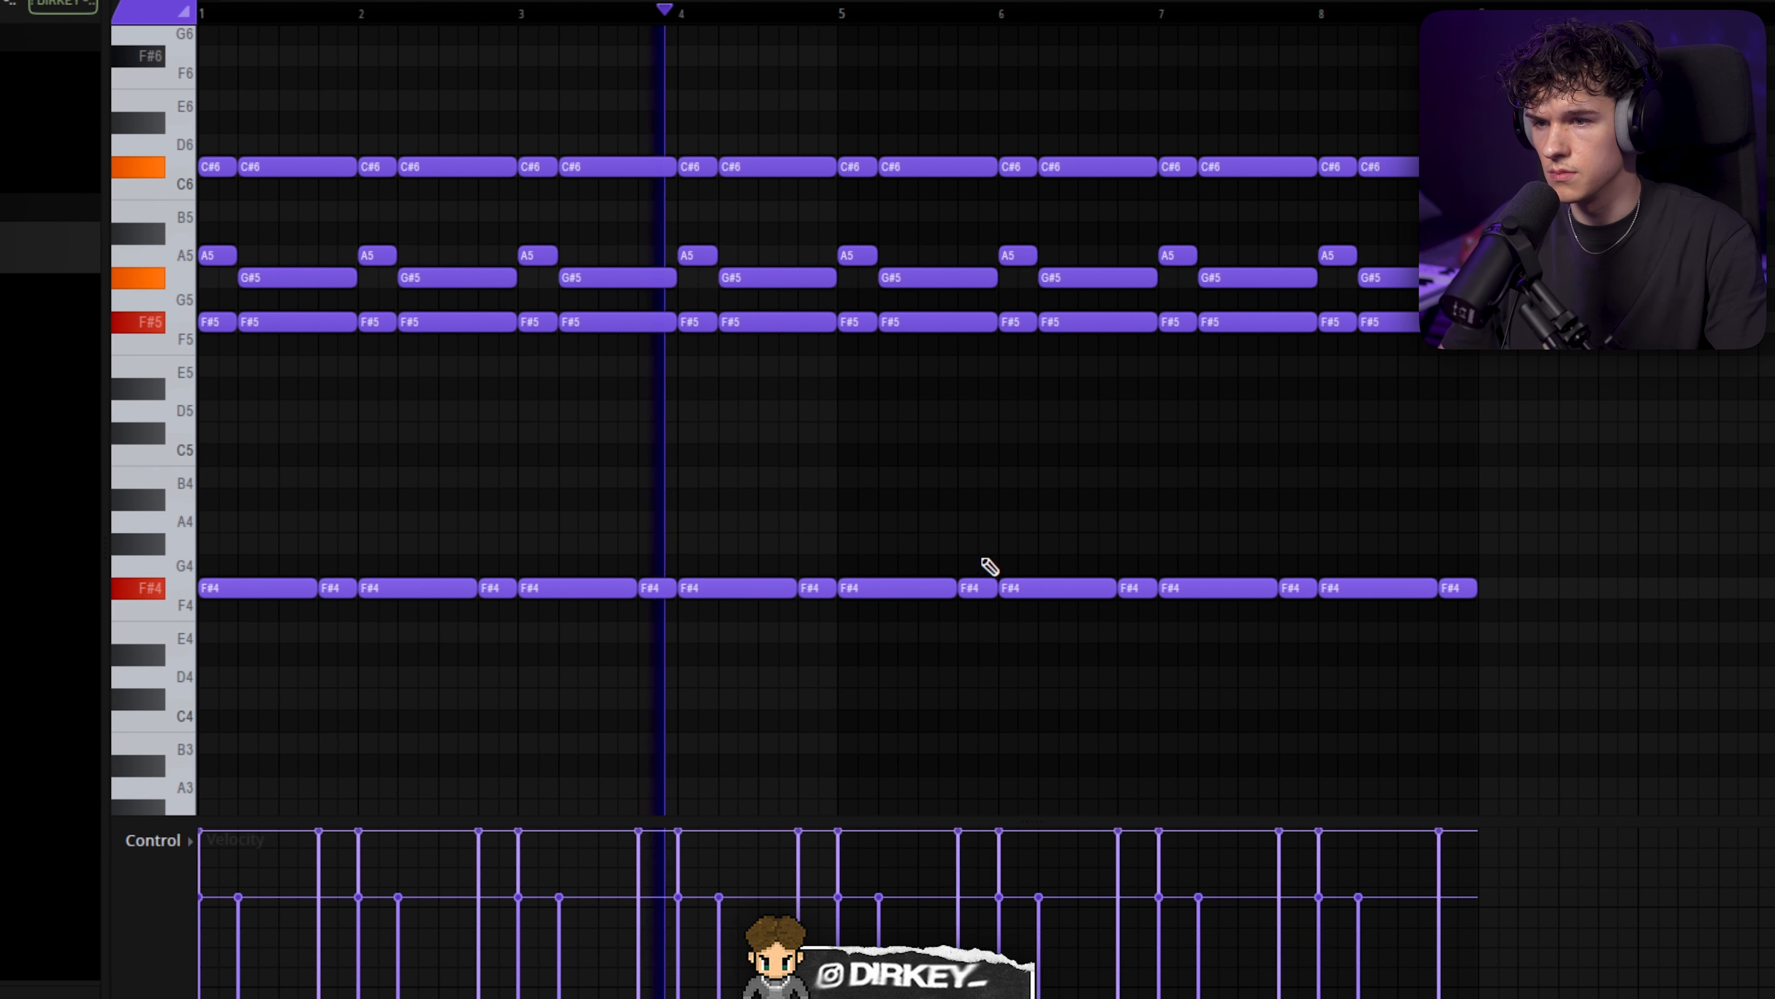
- Randomize the velocity of all notes in the pattern with bipolar levels
drag(1751, 685, 806, 305)
key(ctrl+a)
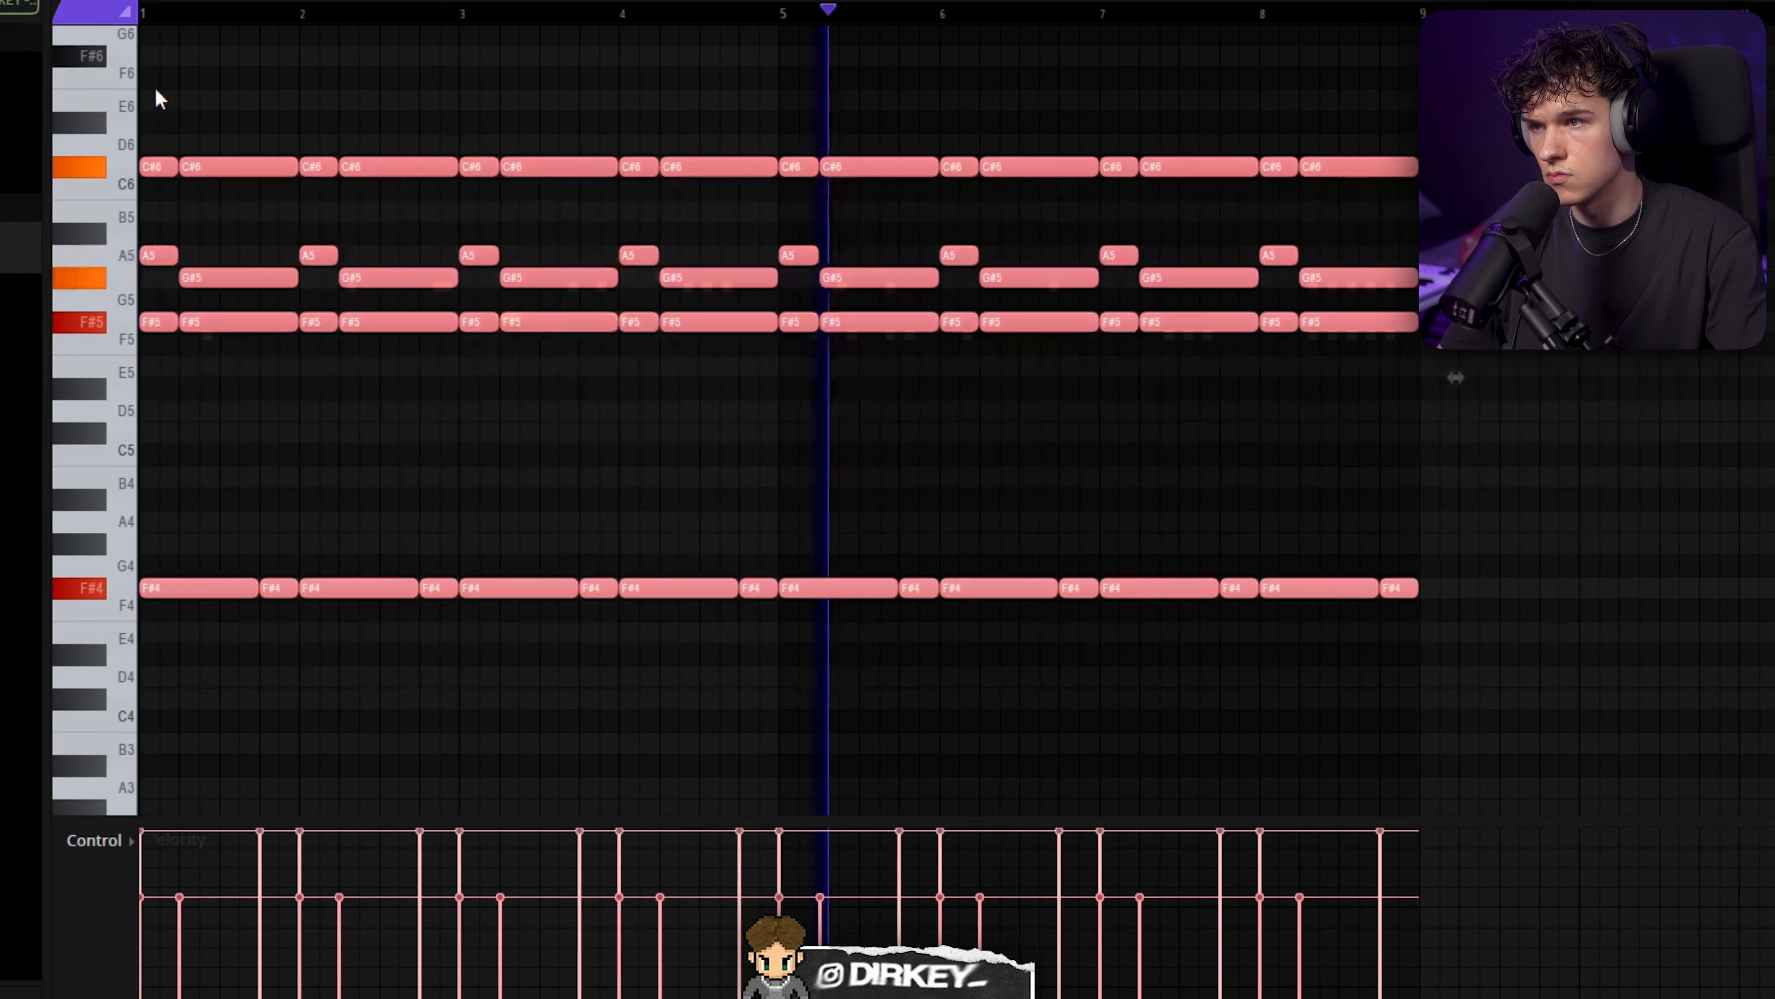
key(alt+r)
drag(660, 609, 660, 594)
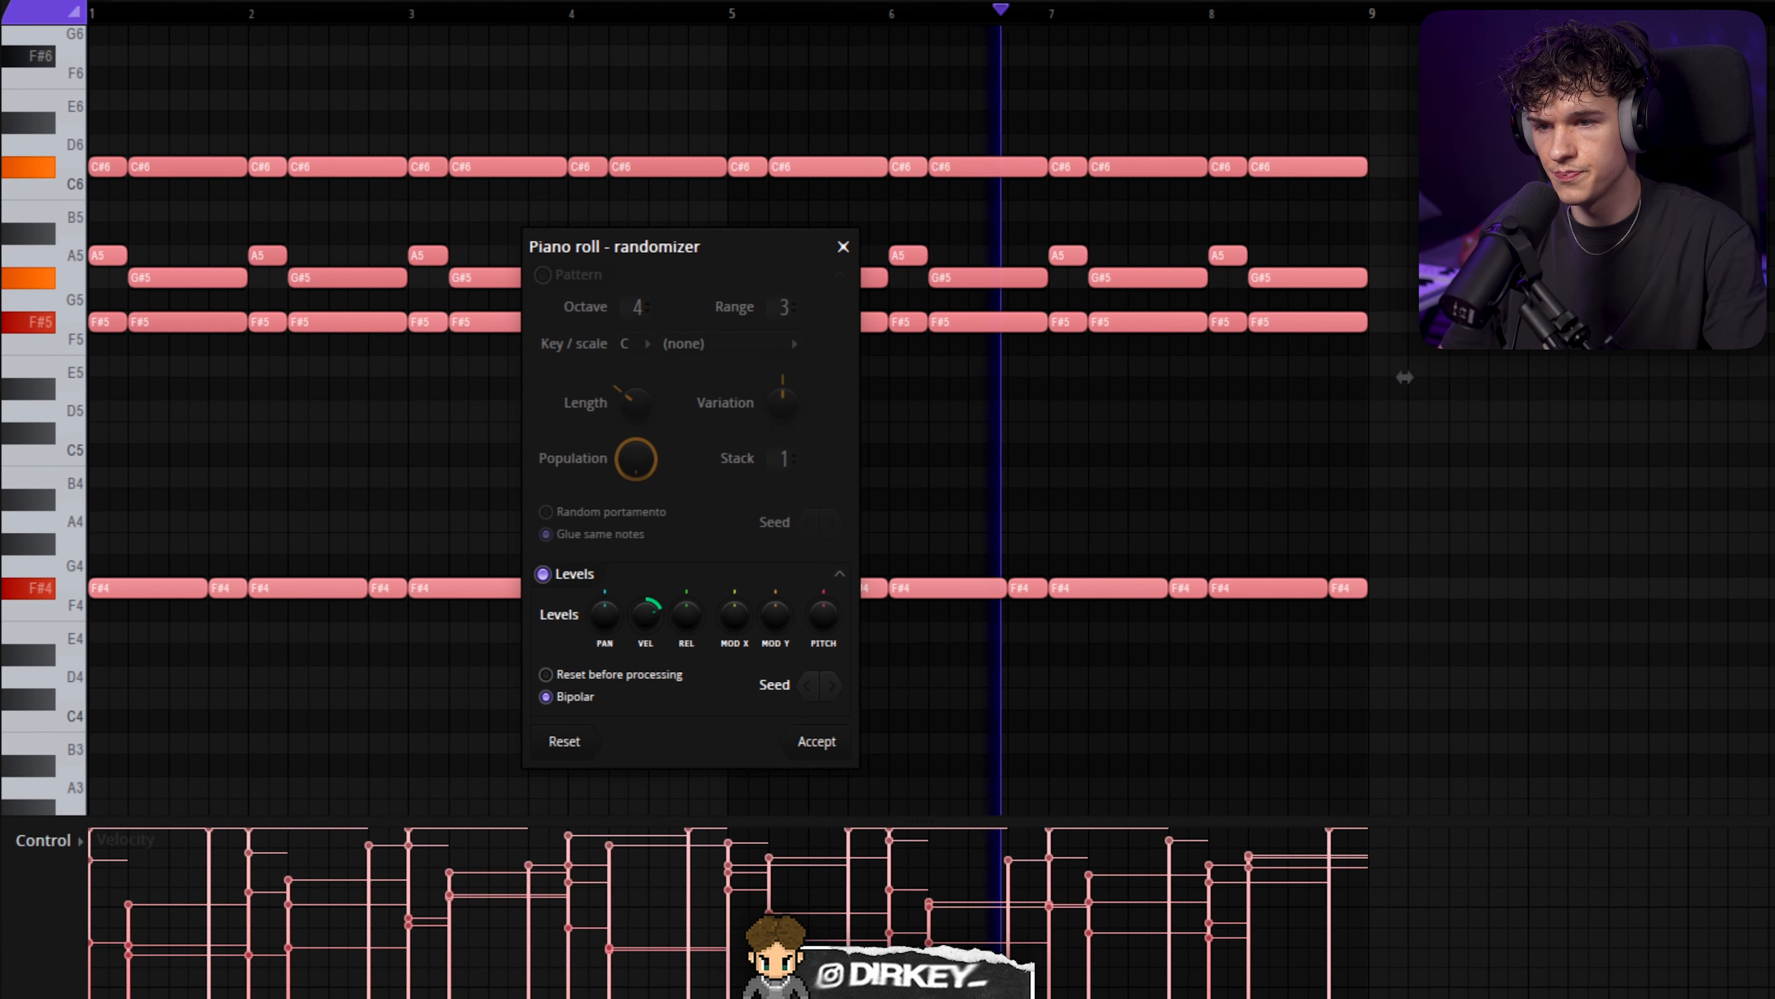
click(821, 742)
key(ctrl+d)
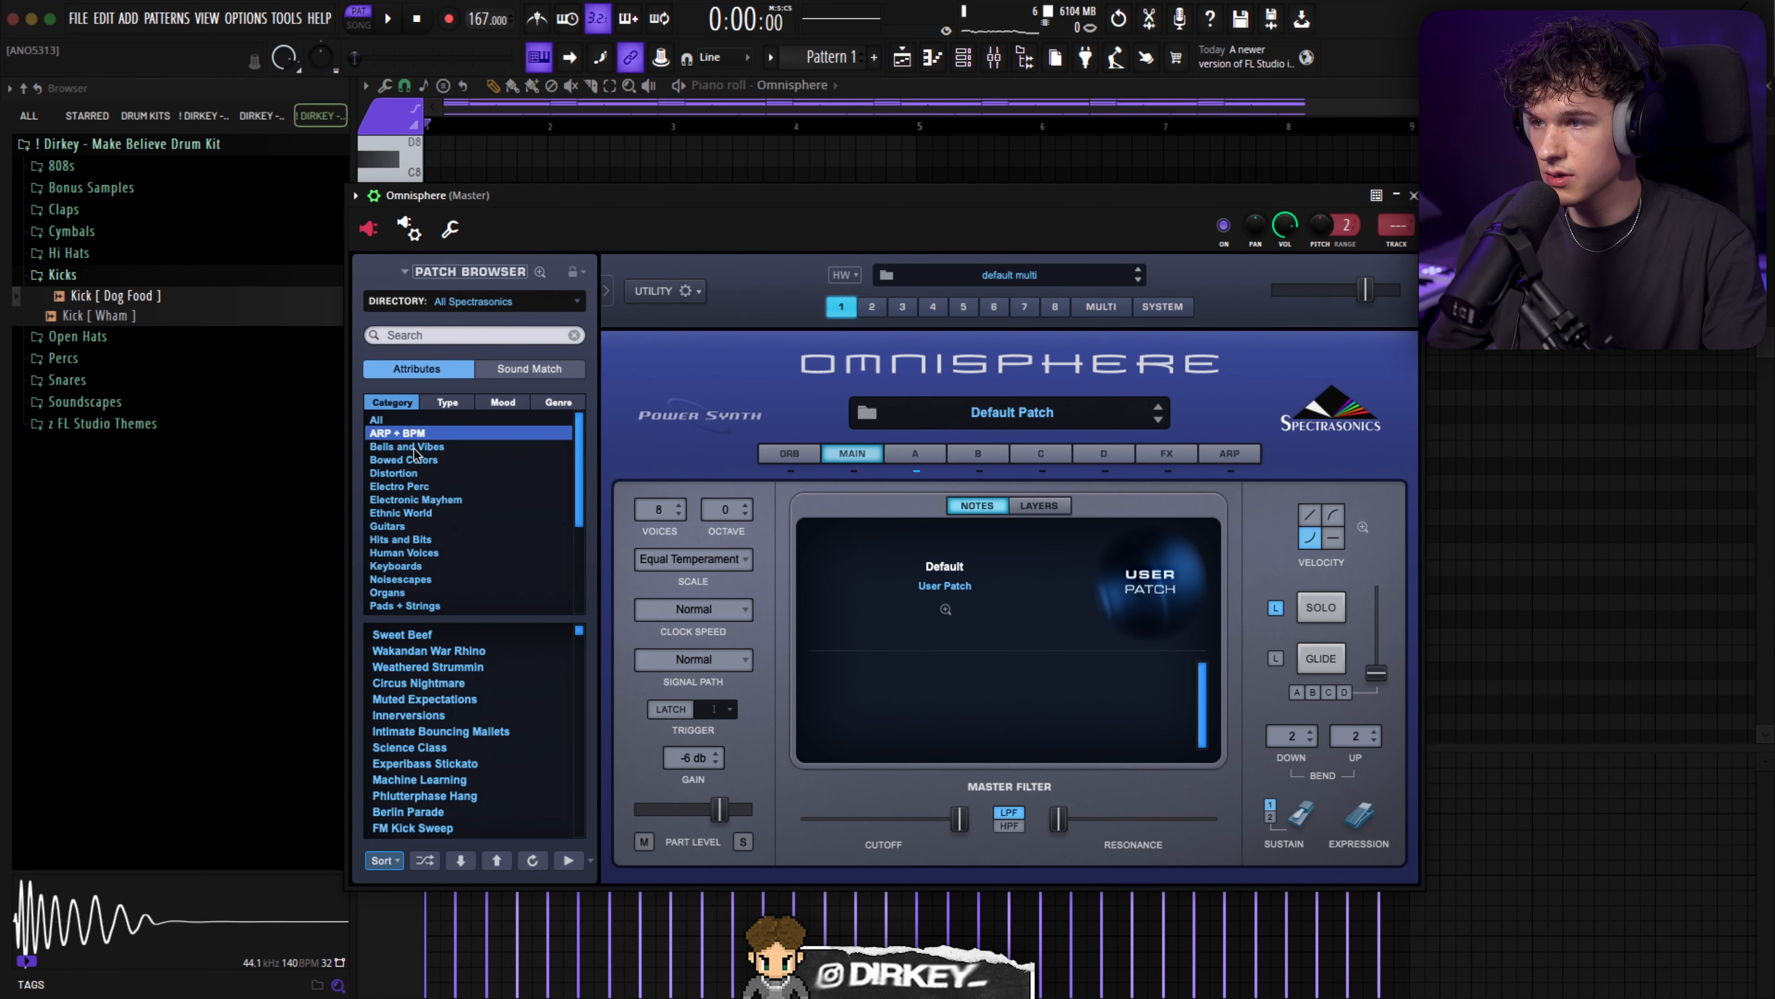
- Close the Omnisphere window and raise all notes in its piano roll by one octave
click(1412, 197)
key(F6)
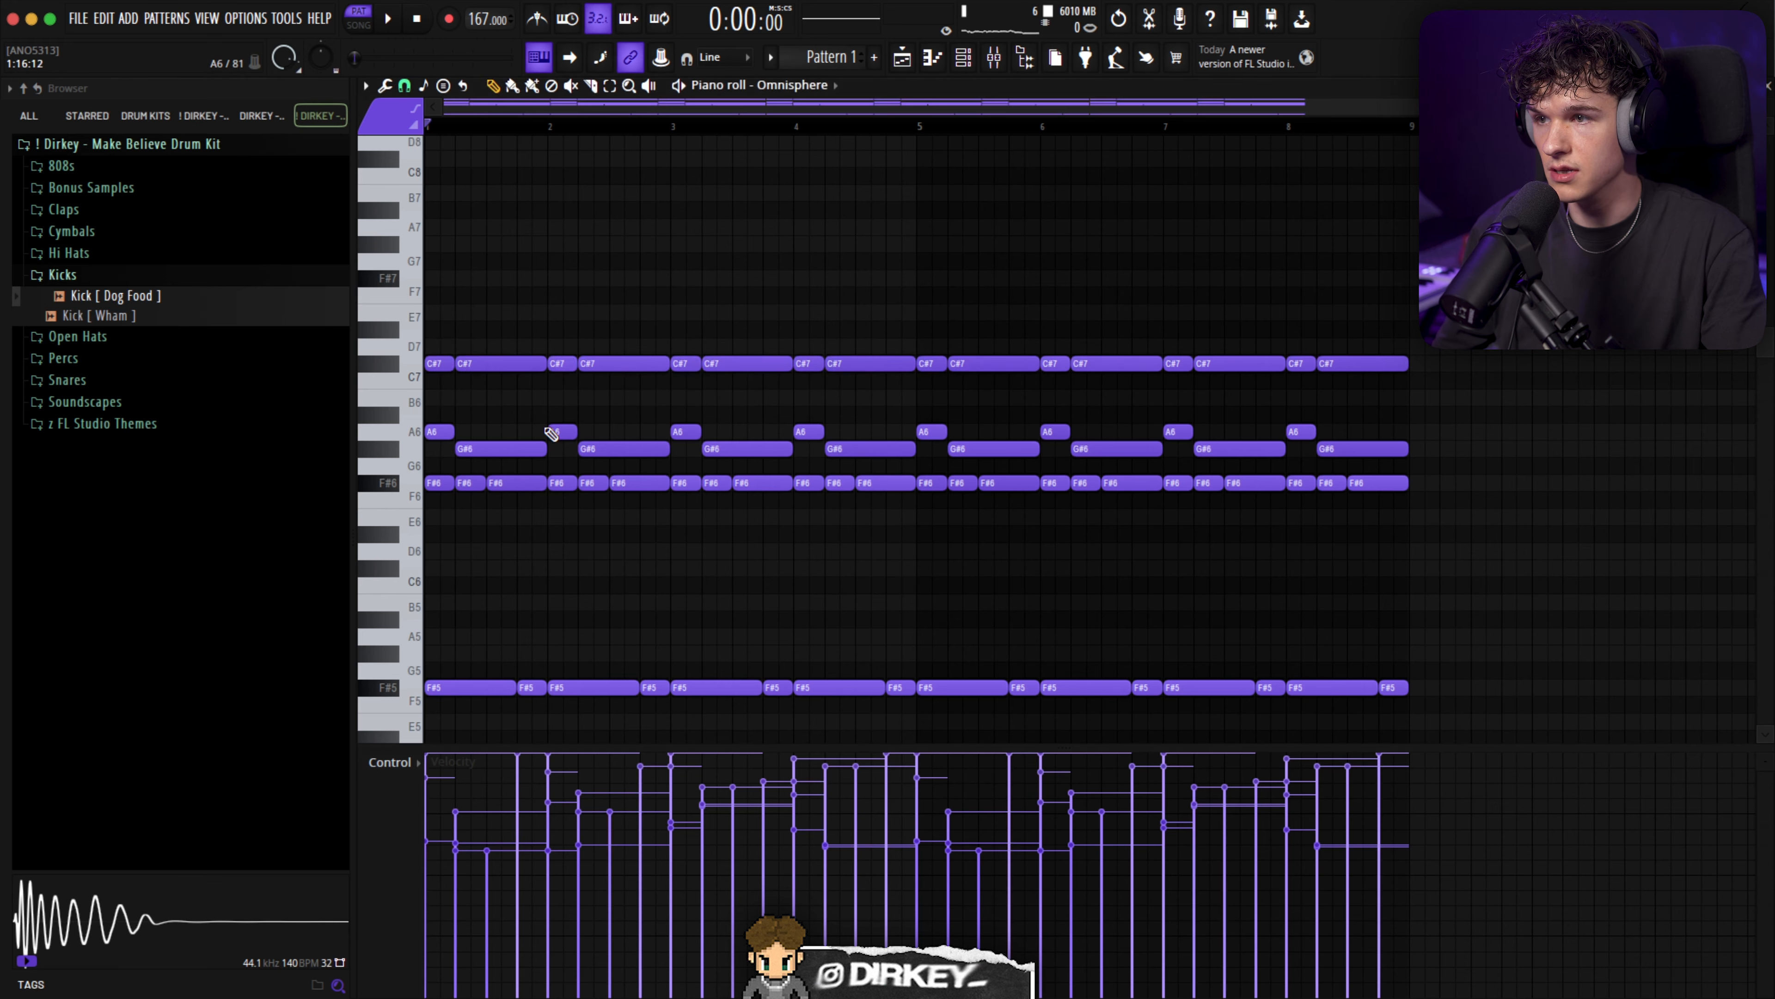
key(ctrl+Up)
- Insert the HalfTime effect in the first slot of the Master mixer track
click(994, 59)
click(506, 318)
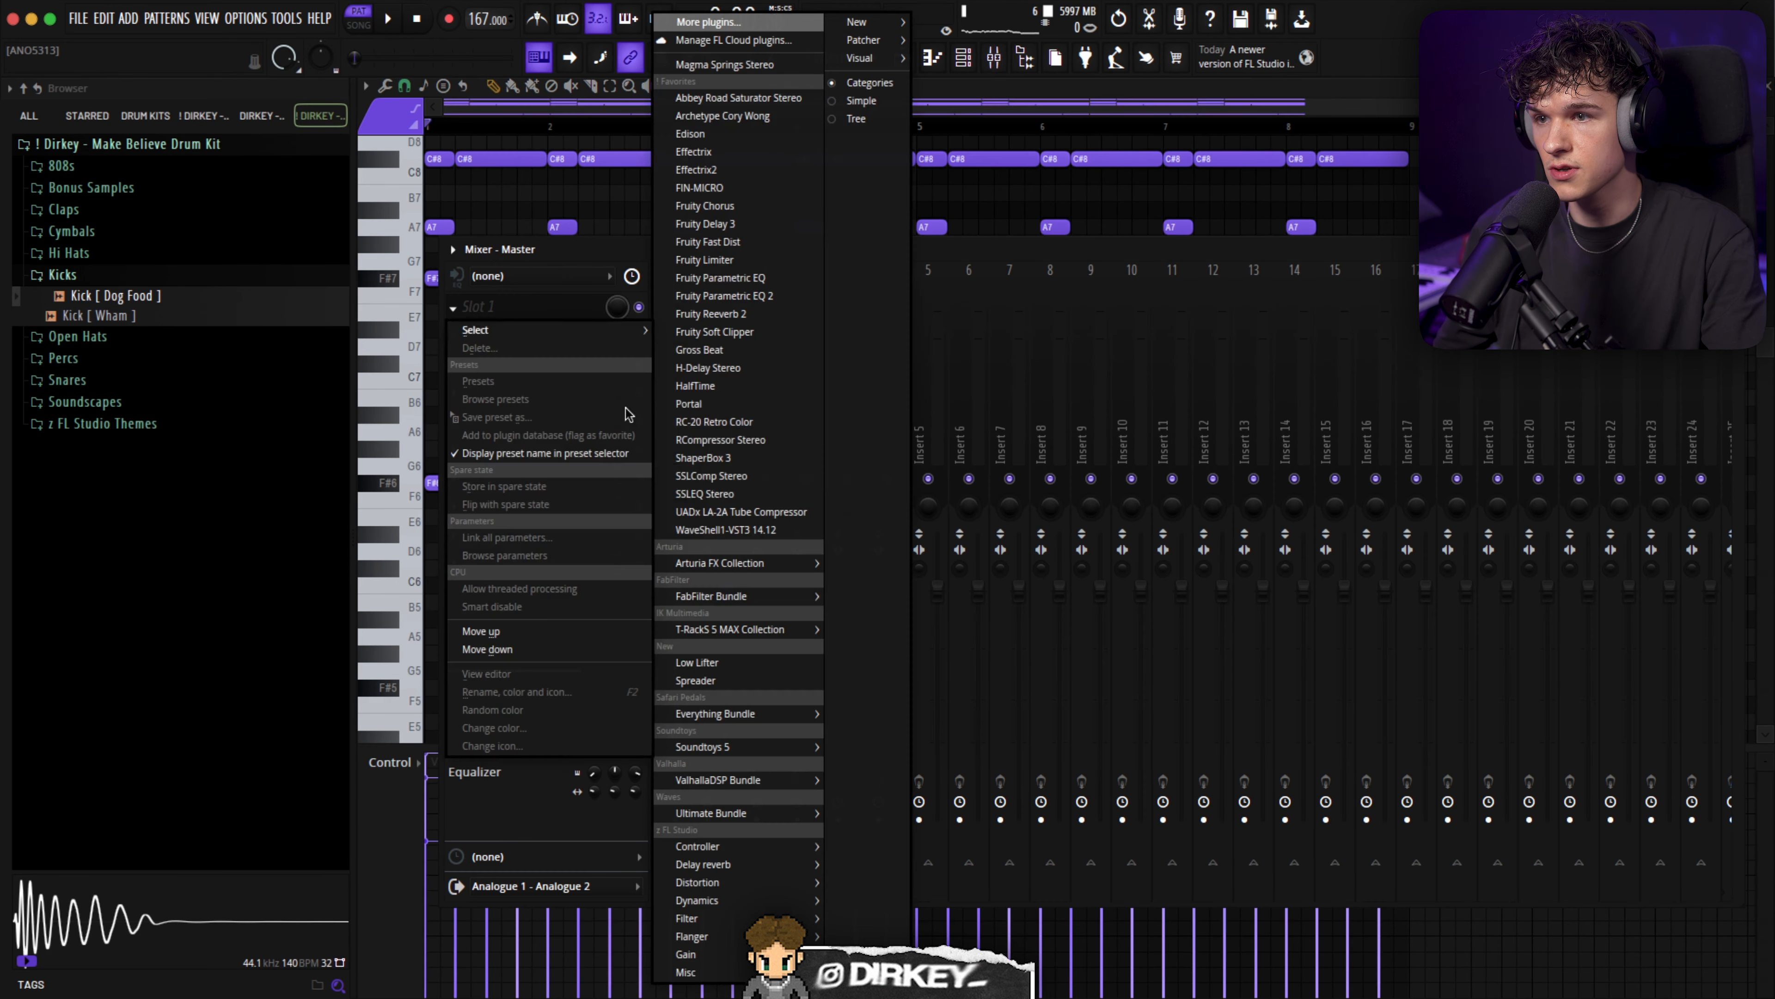
click(723, 393)
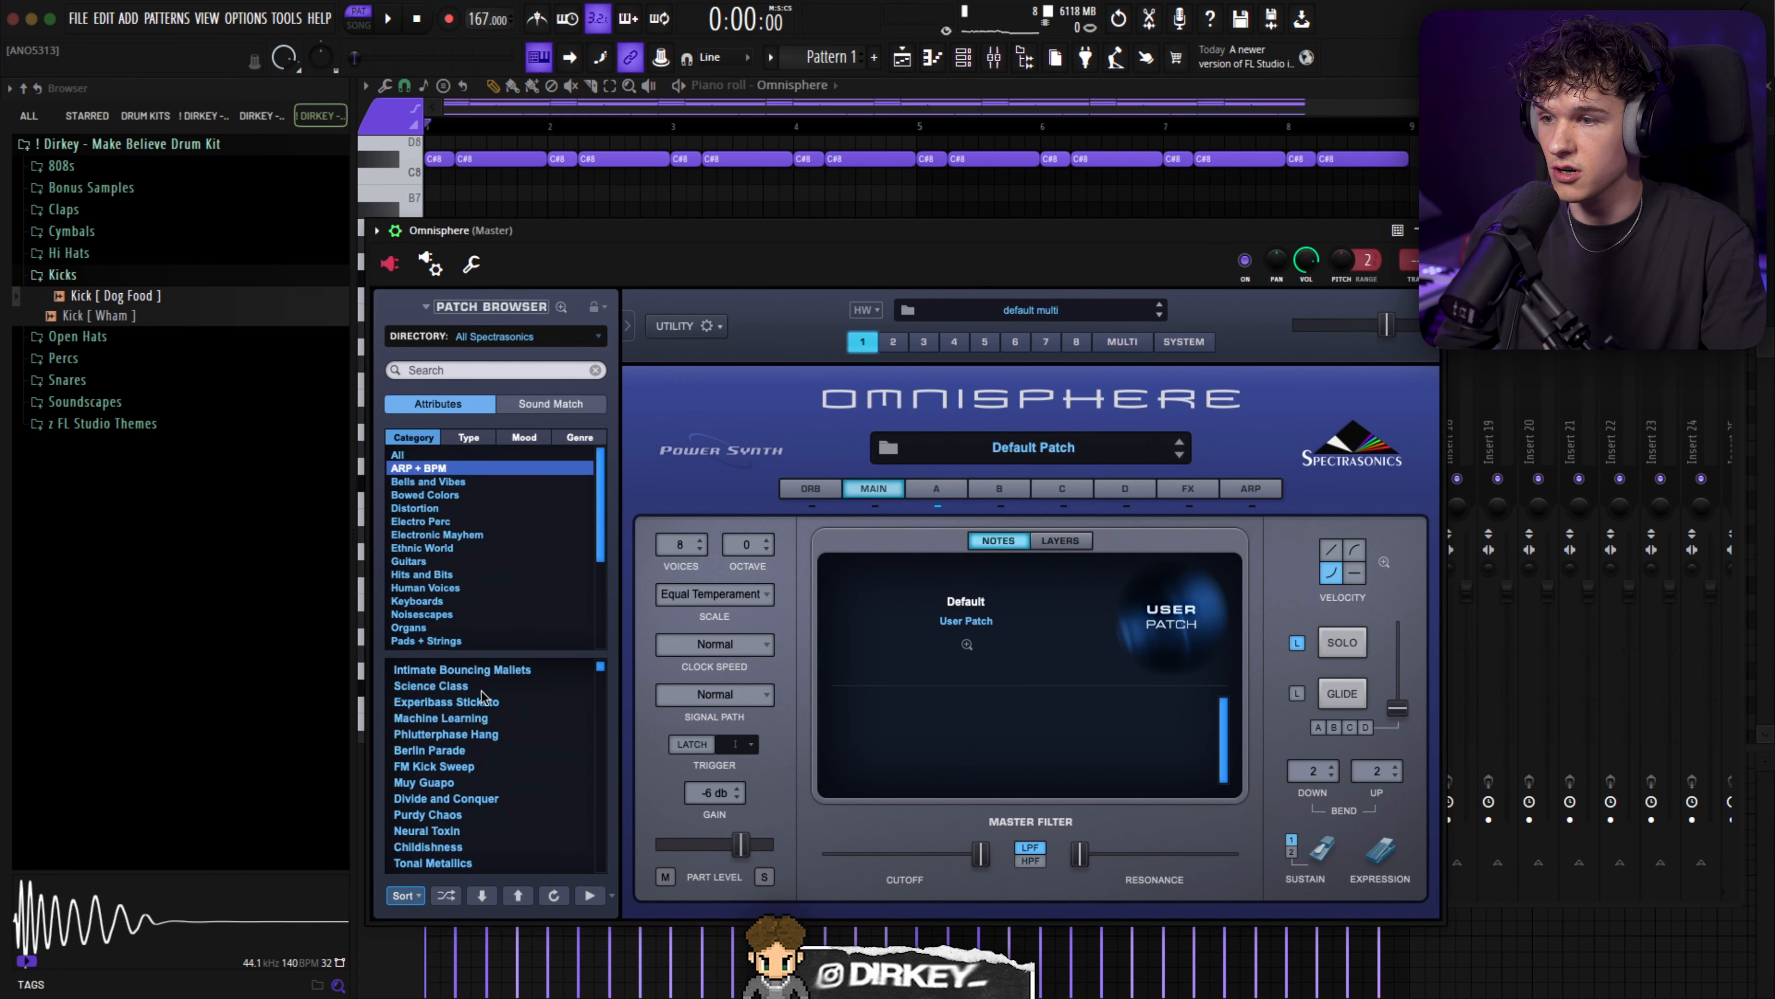
- Select the Berlin Parade patch in Omnisphere, and set HalfTime to a 4 Bars loop in 4x mode
click(460, 748)
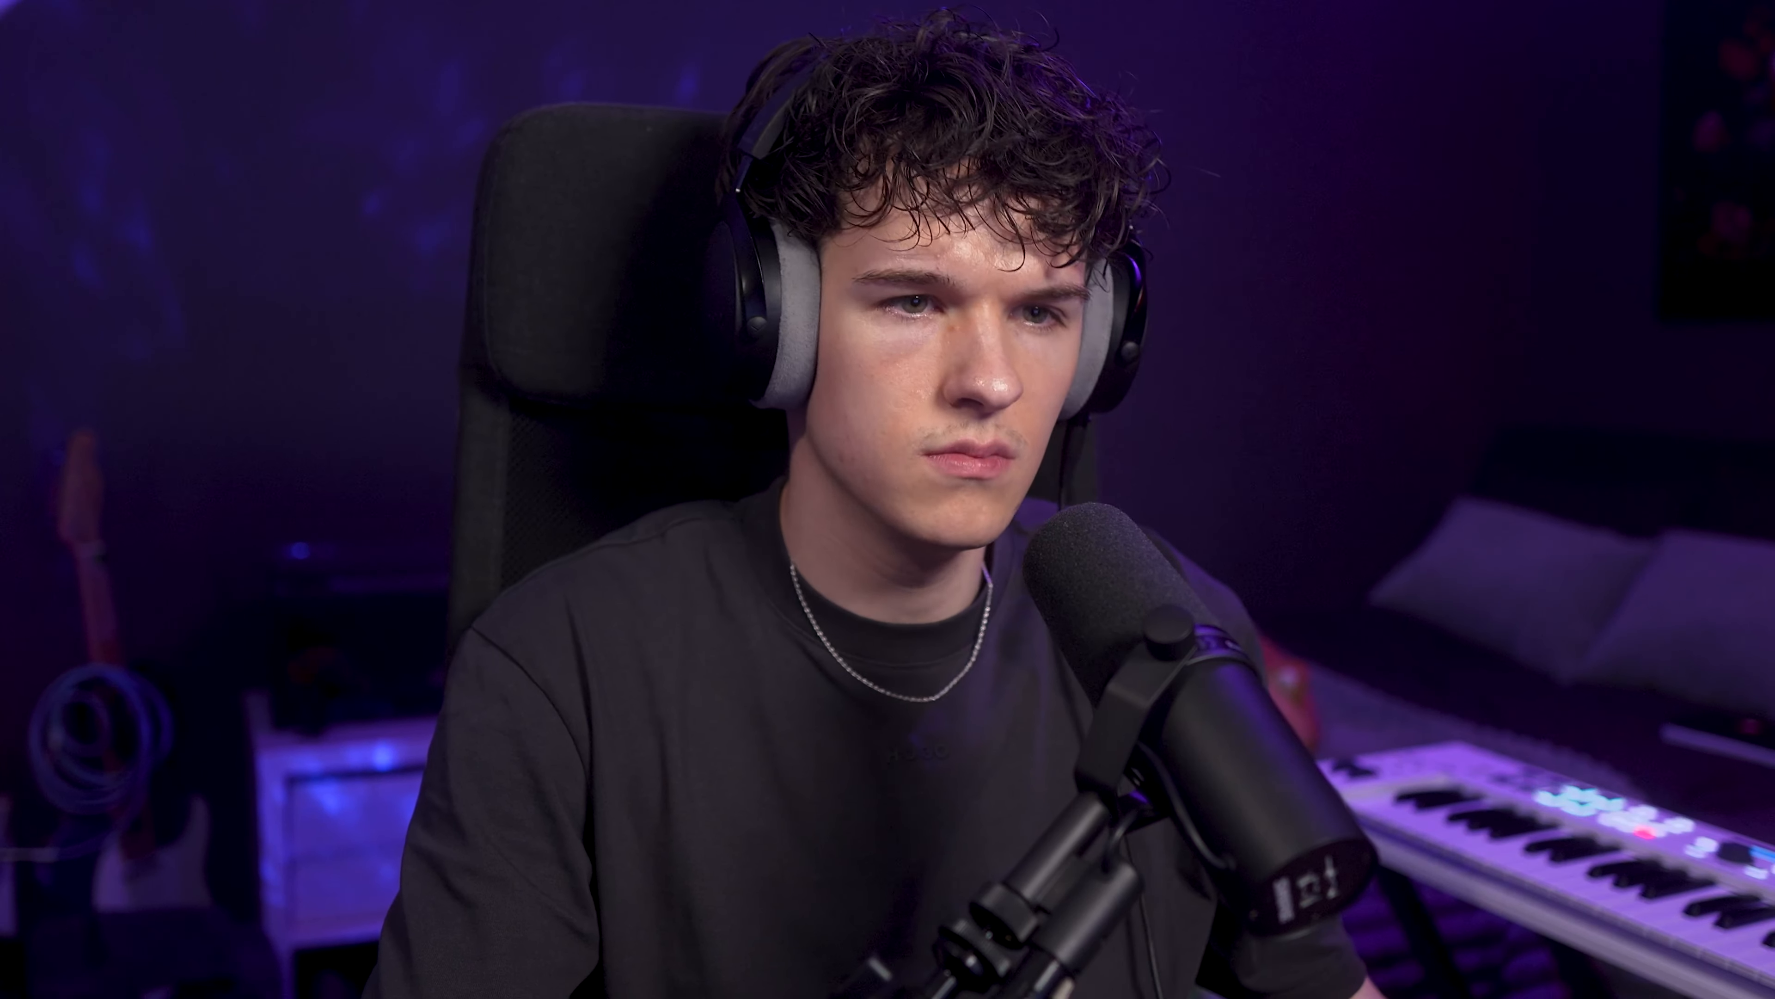
click(1313, 494)
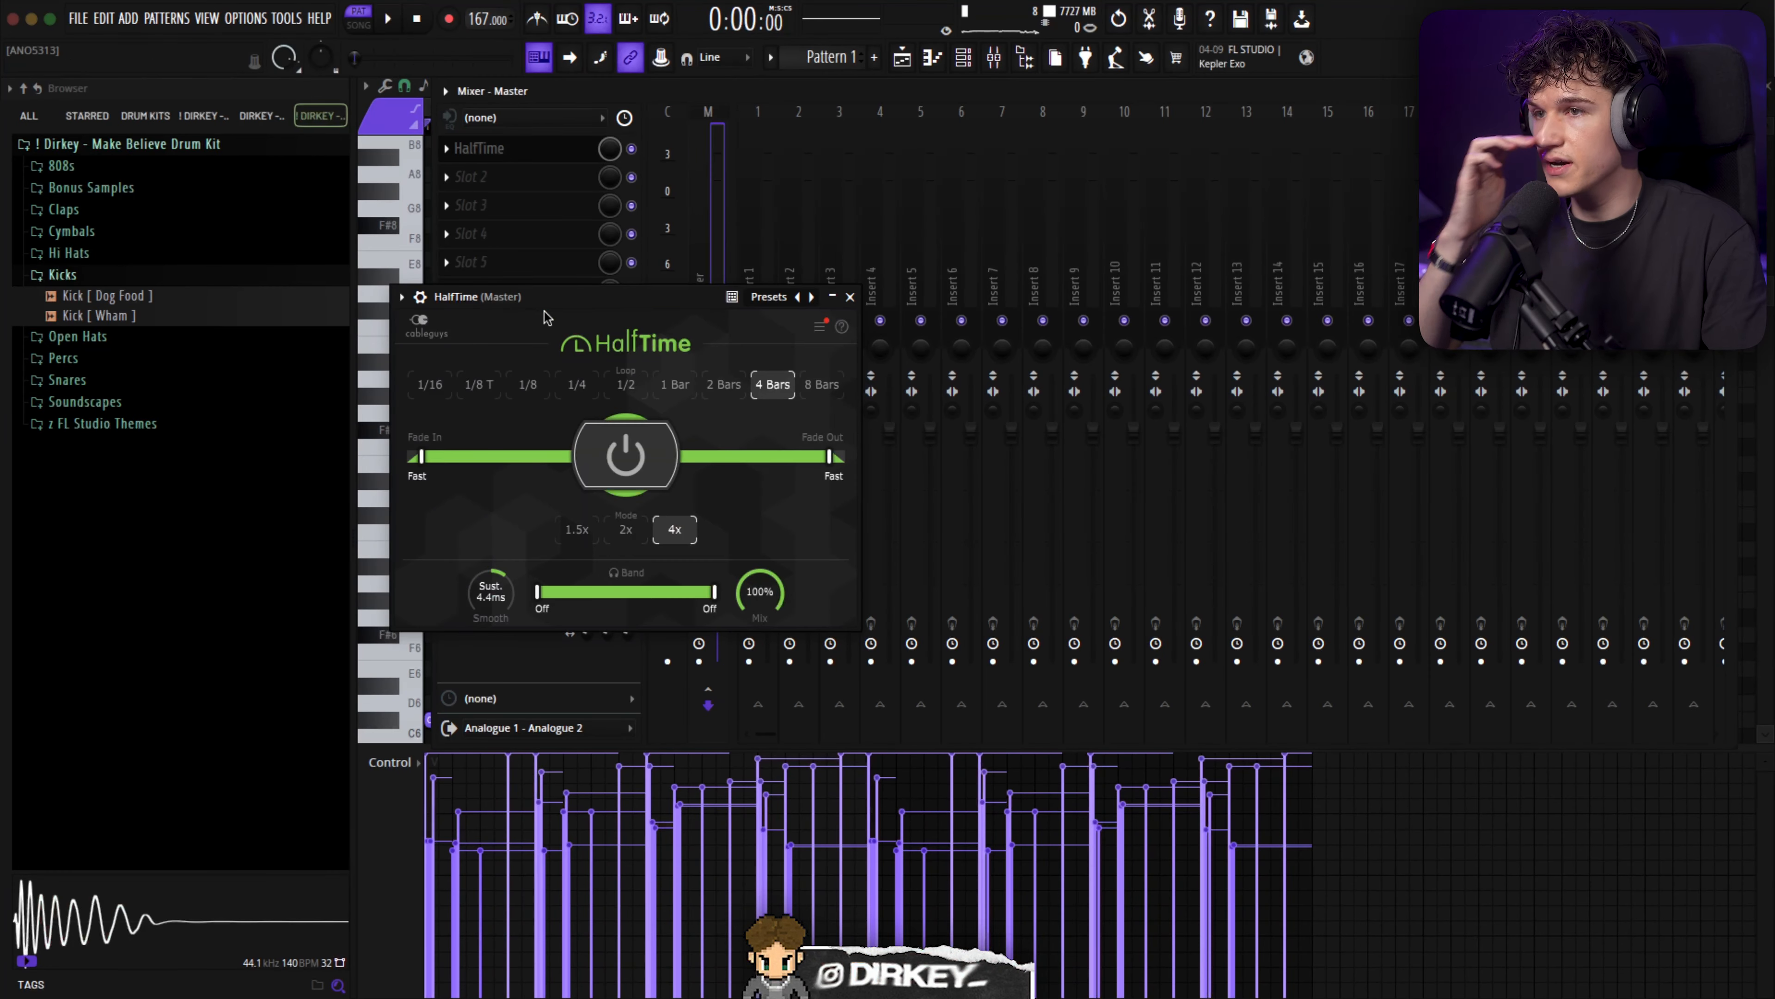
drag(533, 298, 563, 329)
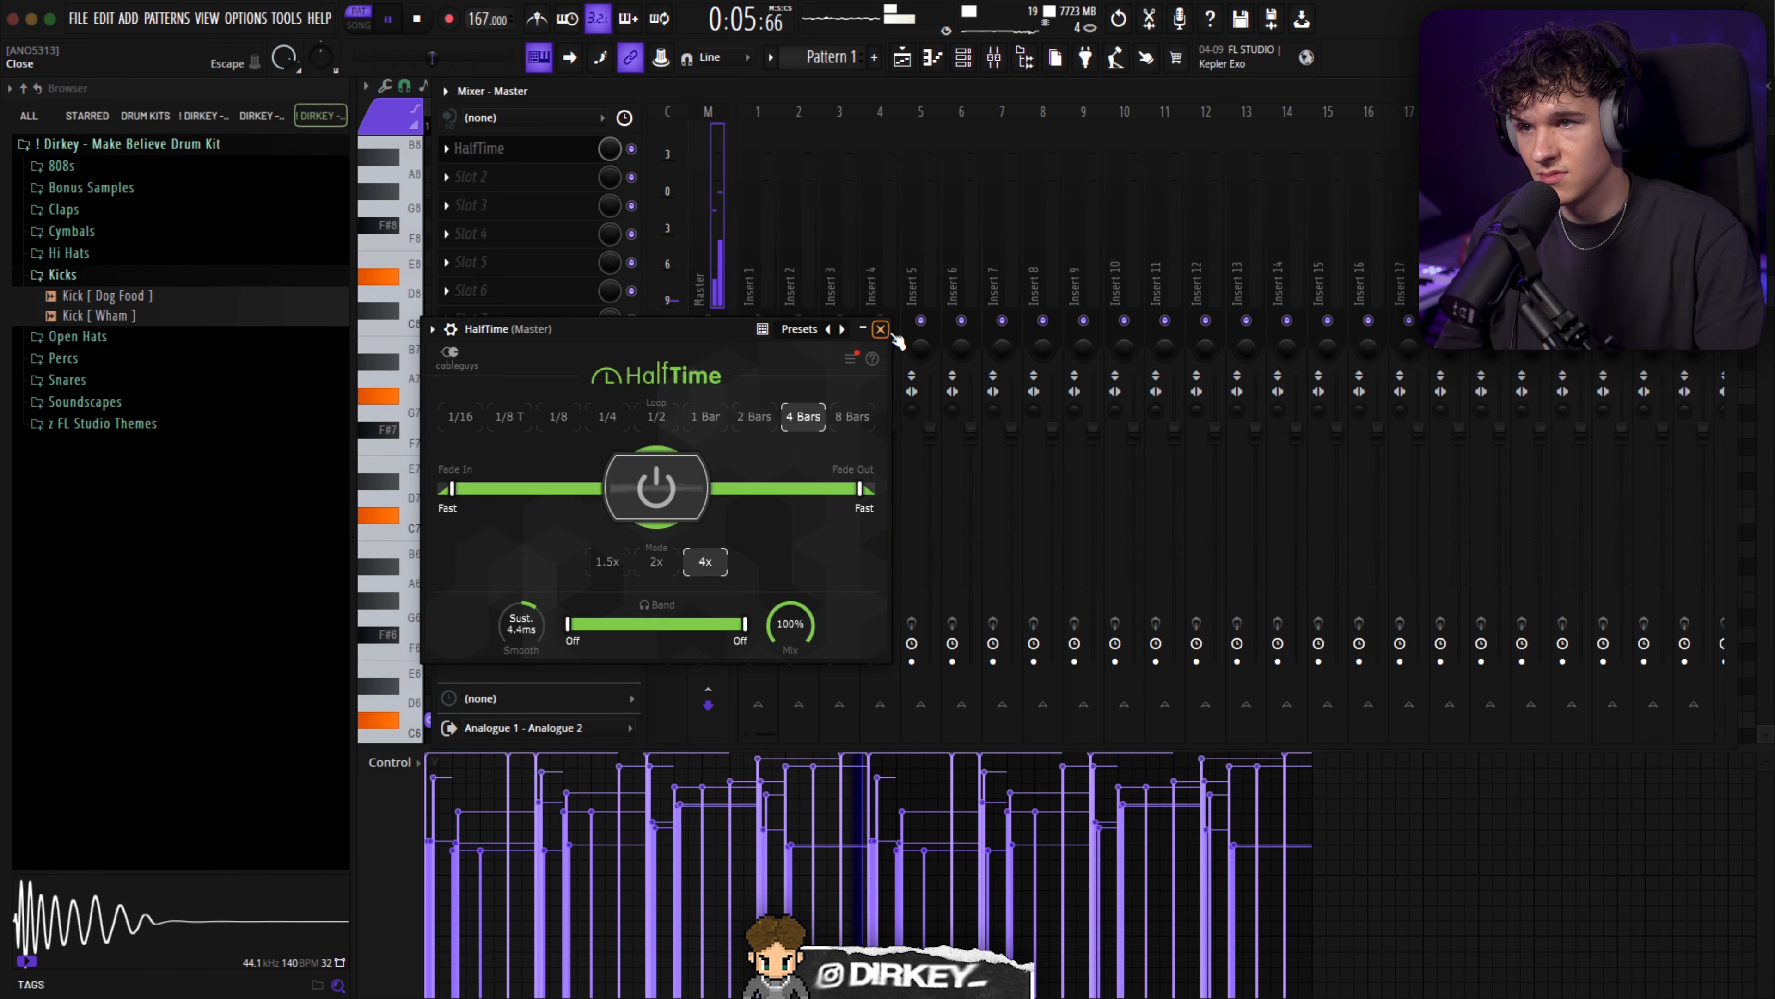
click(881, 329)
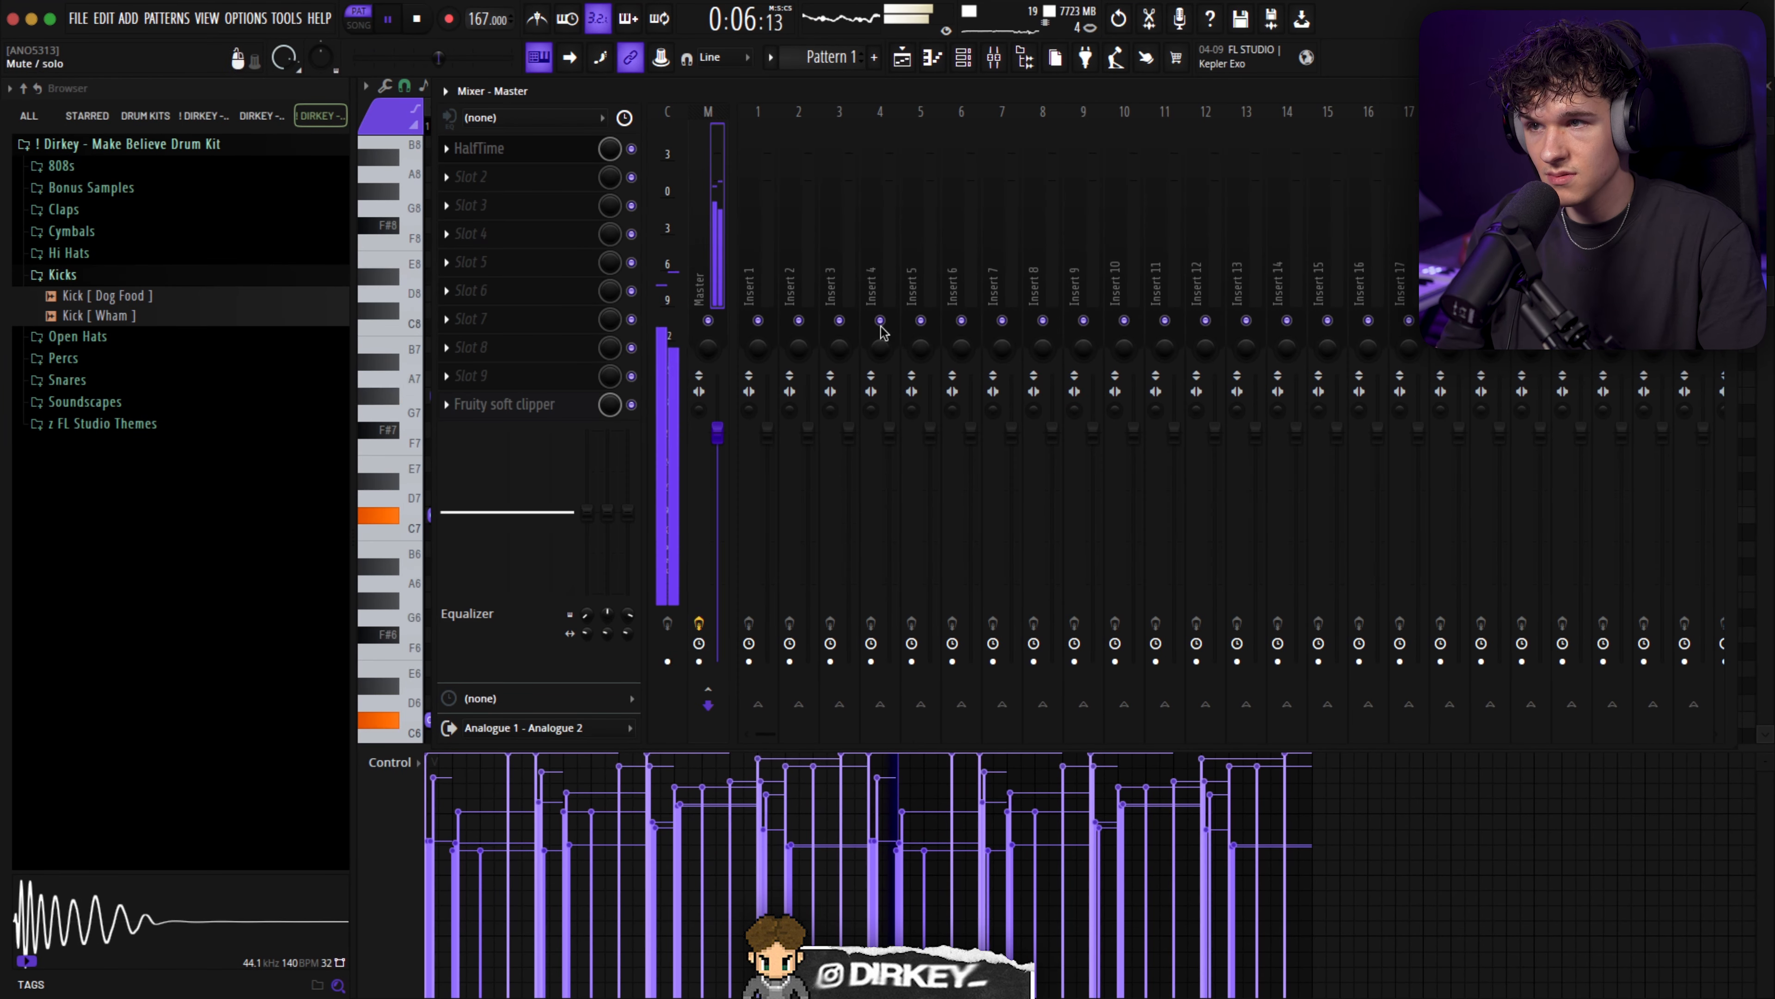
- Insert SoundShifter Pitch Stereo in the Master's second effect slot and transpose it up 5 semitones
click(470, 177)
mouse_move(721, 819)
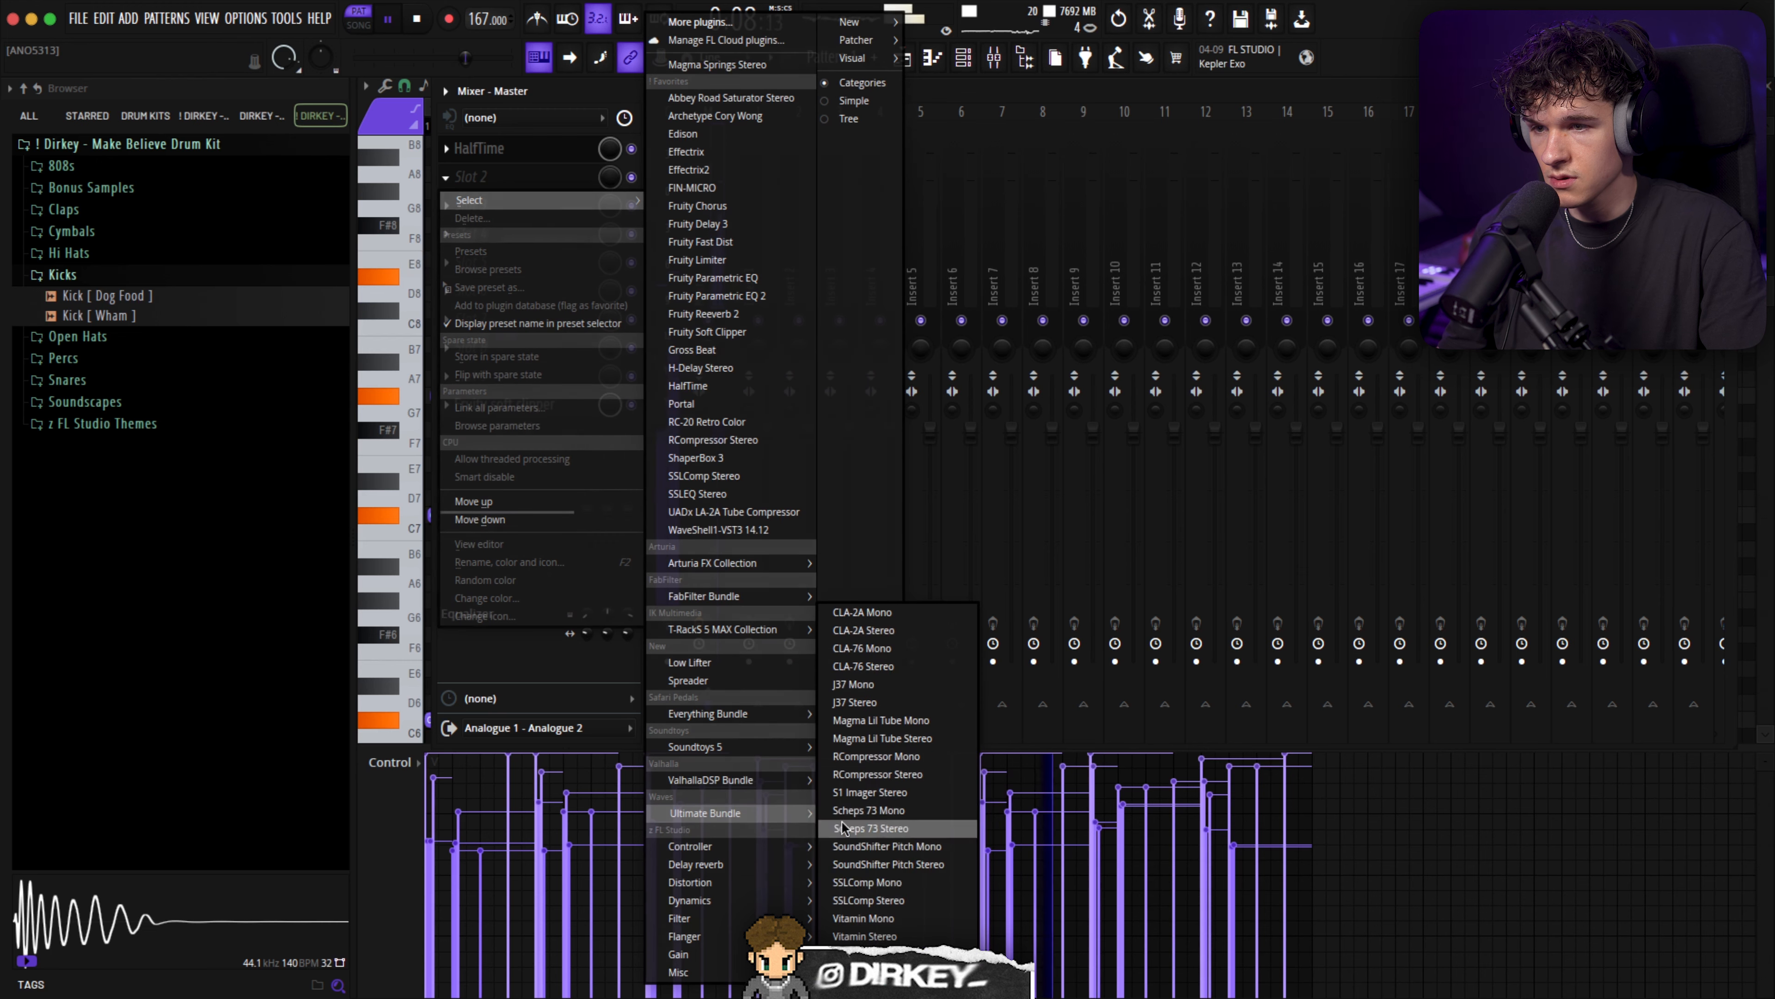
click(878, 865)
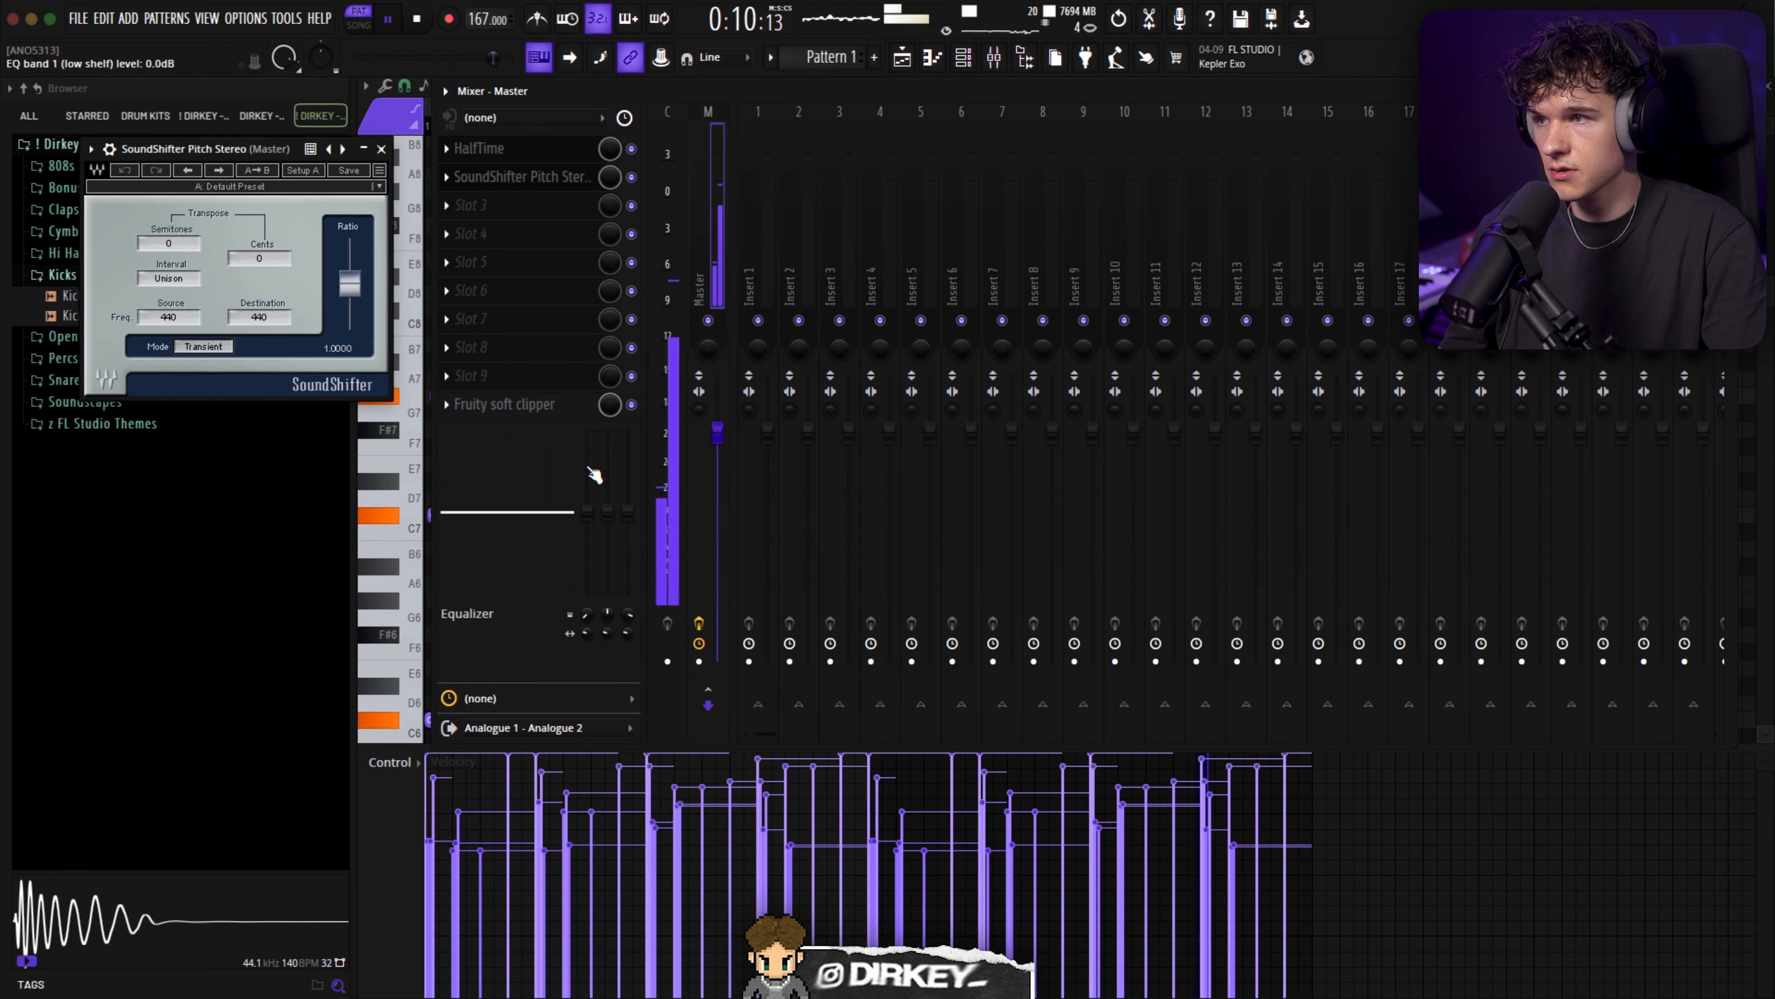
drag(210, 145, 455, 284)
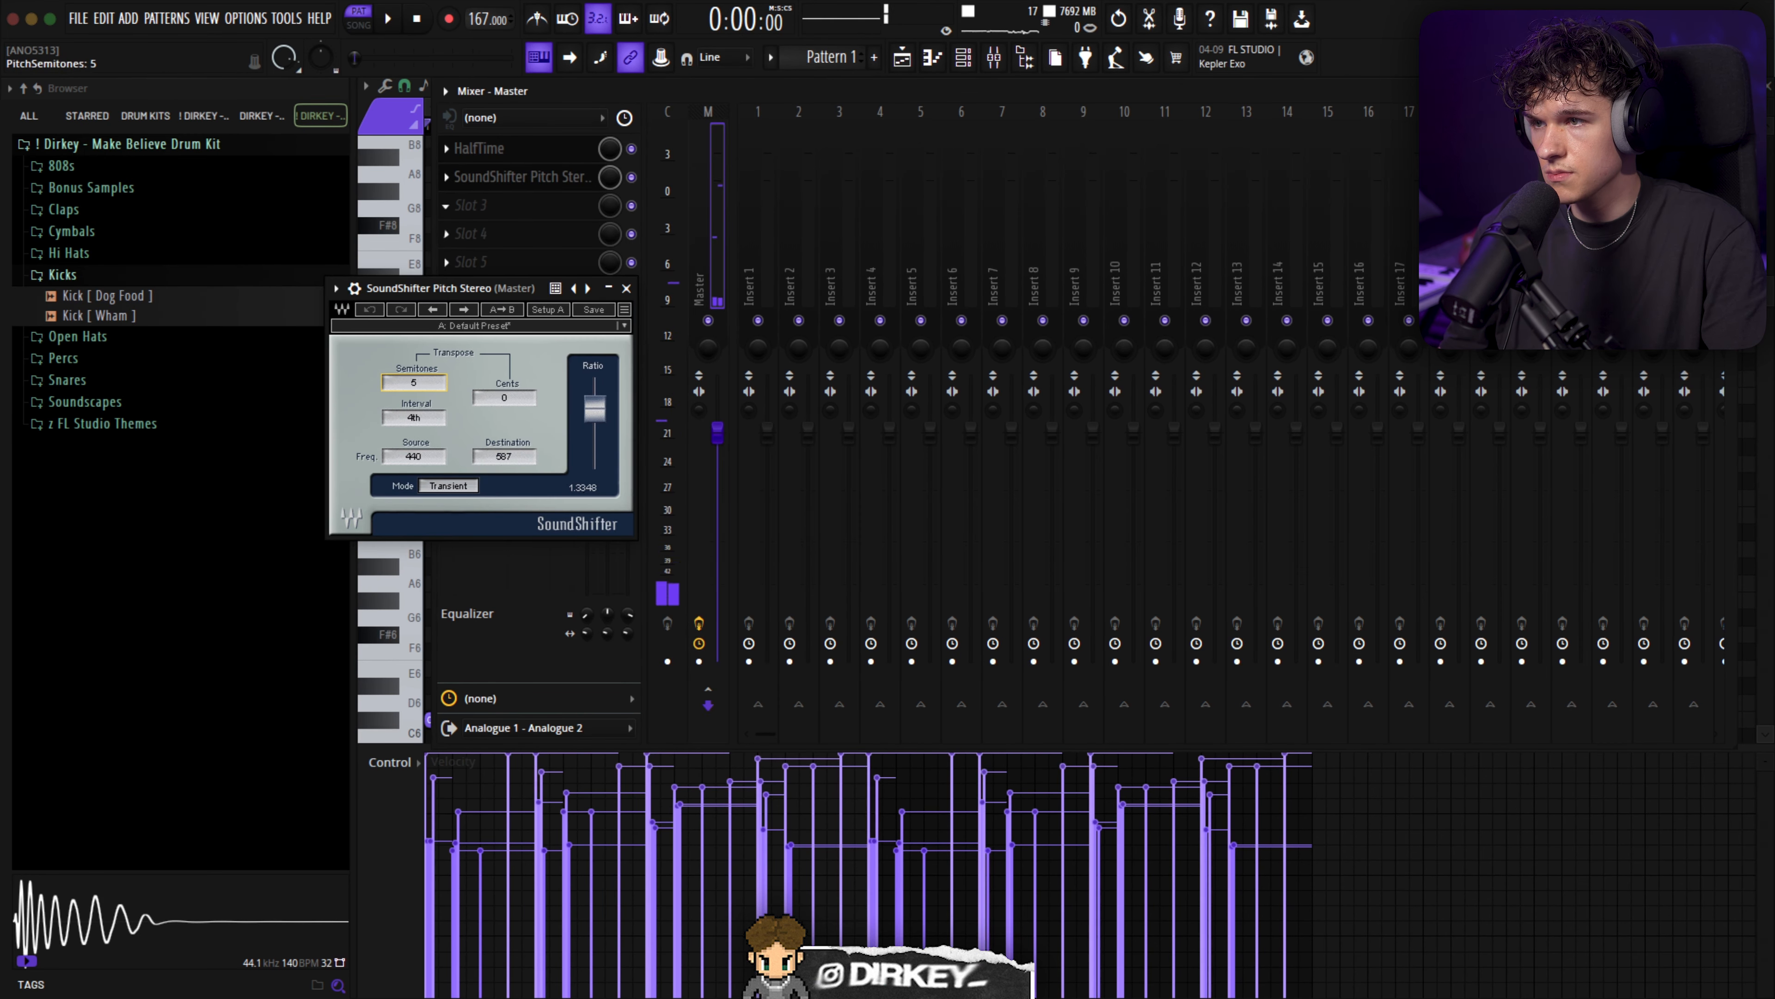
drag(421, 382, 422, 376)
key(space)
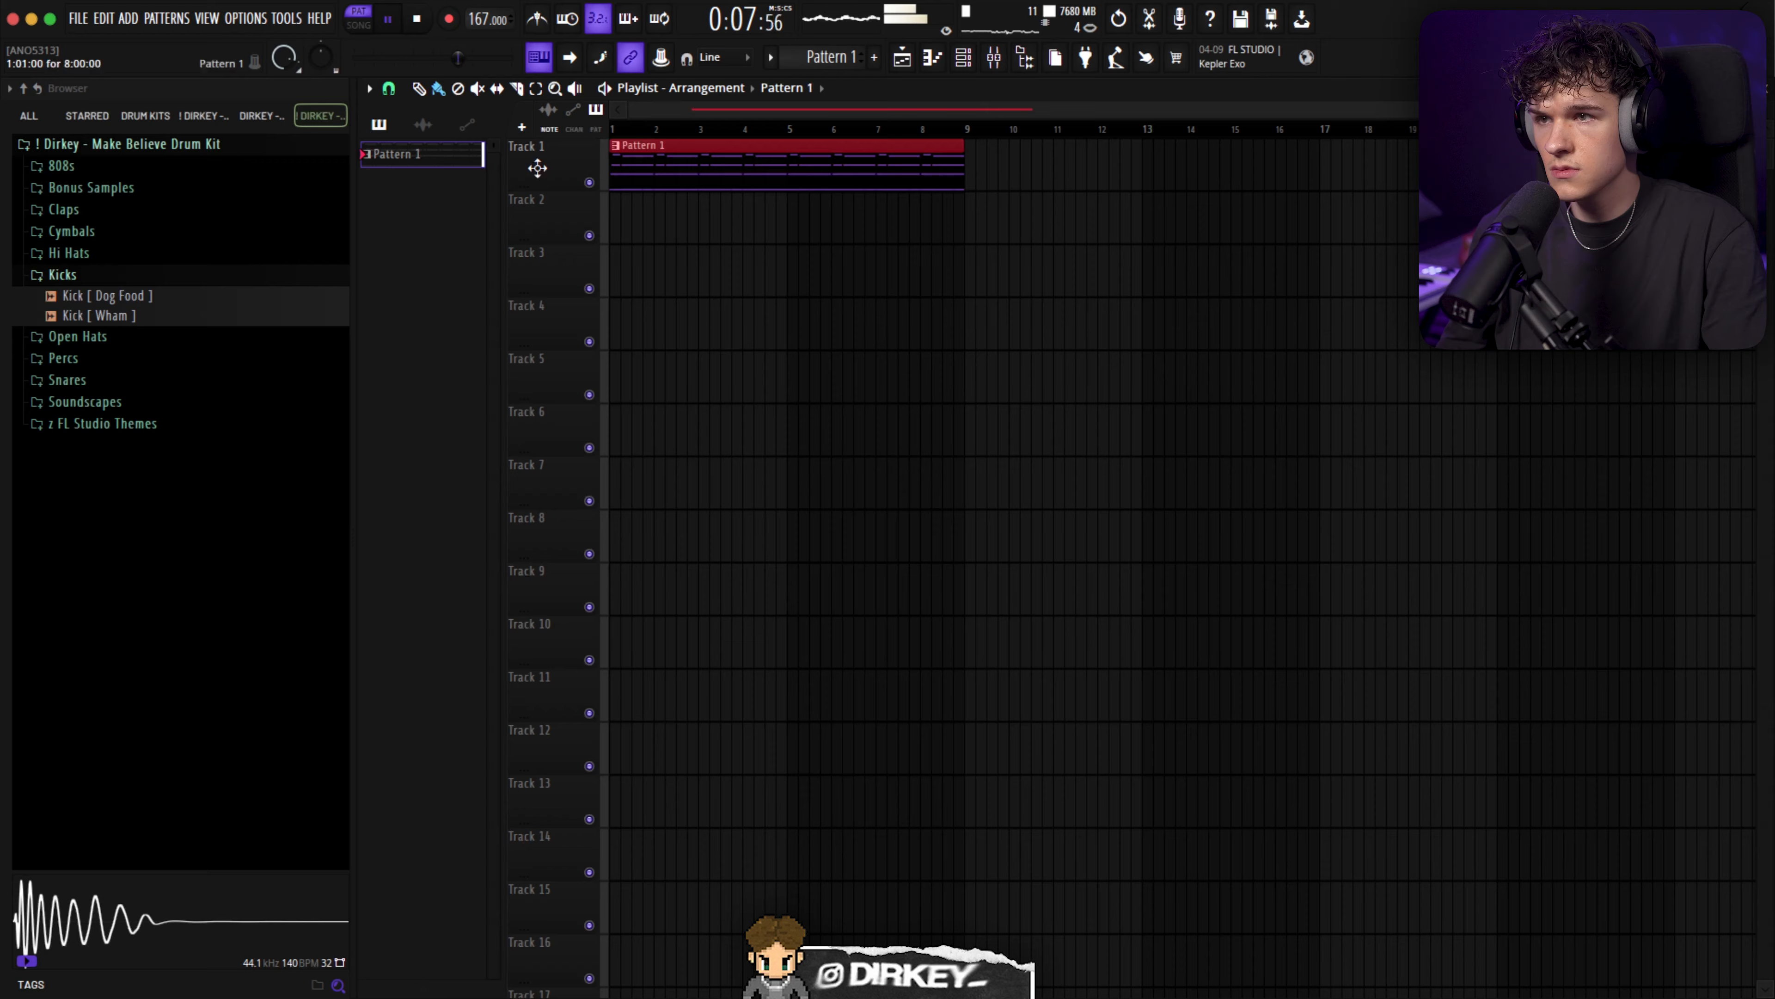
- Duplicate the Pattern 1 clip twice on Track 1 to fill 24 bars of the playlist
key(ctrl+b)
key(ctrl+b)
scroll(927, 132, down, 2)
- Arm the Master mixer track and render the arrangement to an audio clip in the playlist
click(1004, 60)
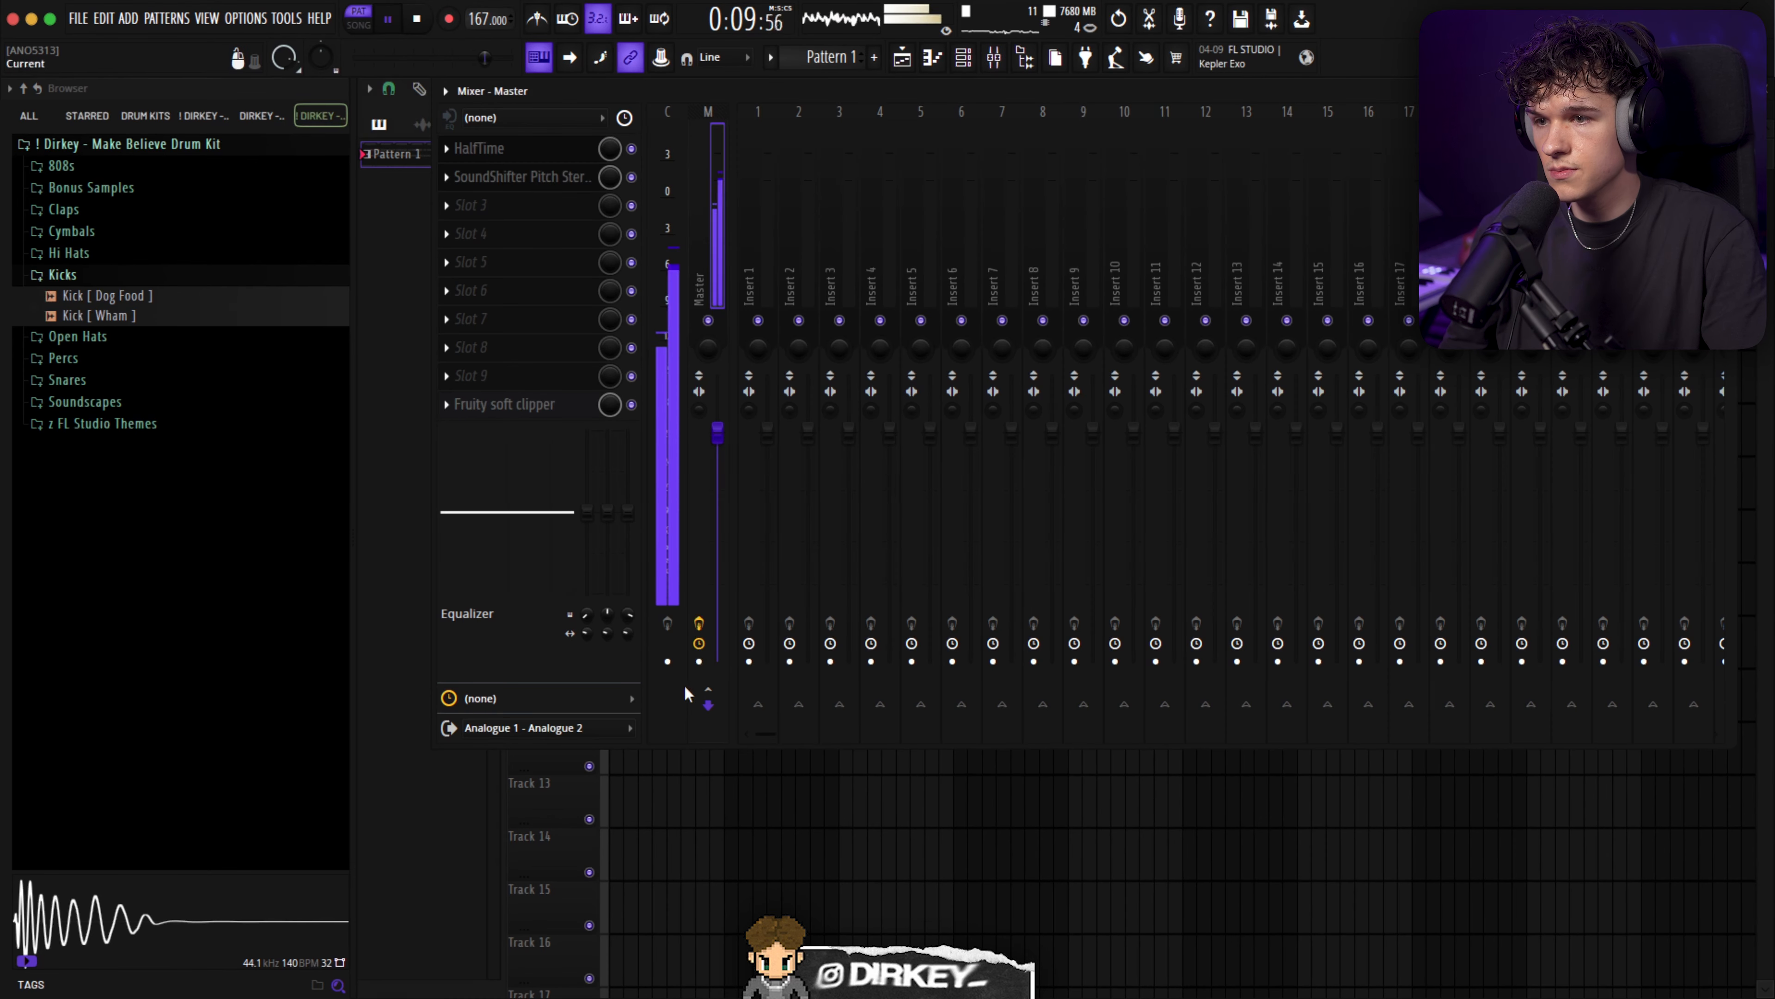
click(699, 662)
click(1049, 672)
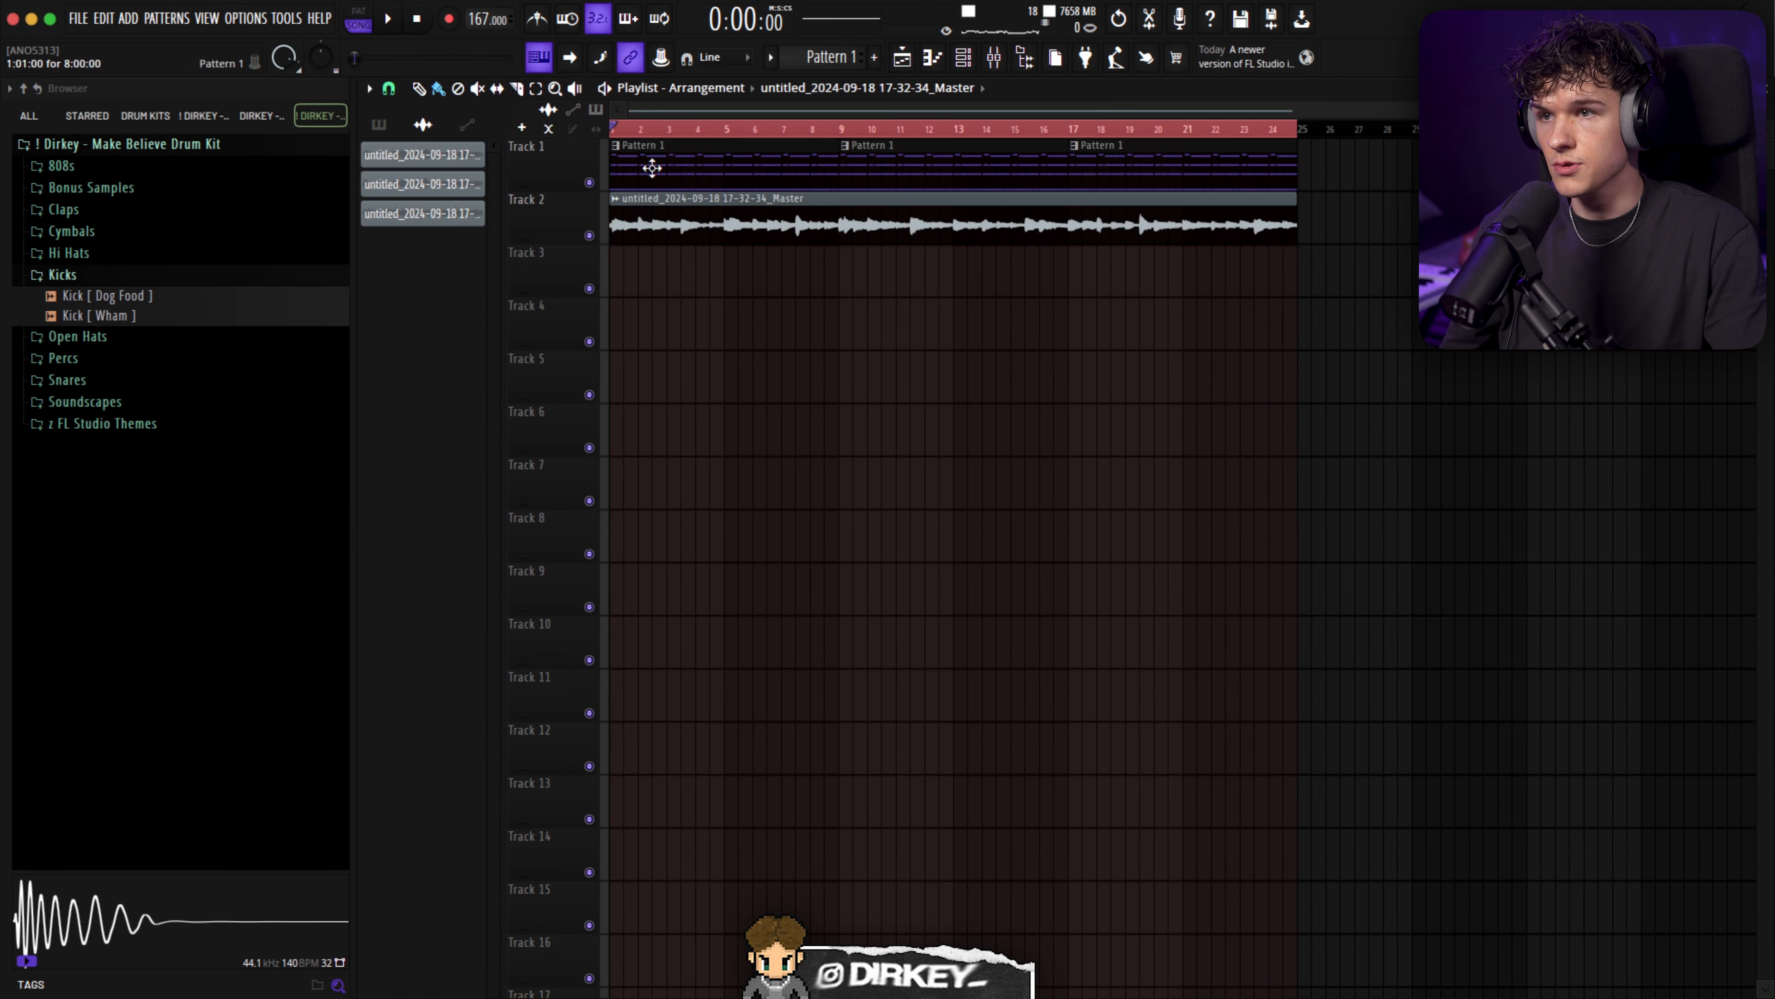
- Delete the SoundShifter Pitch Stereo effect from the Master mixer track
click(993, 57)
click(447, 177)
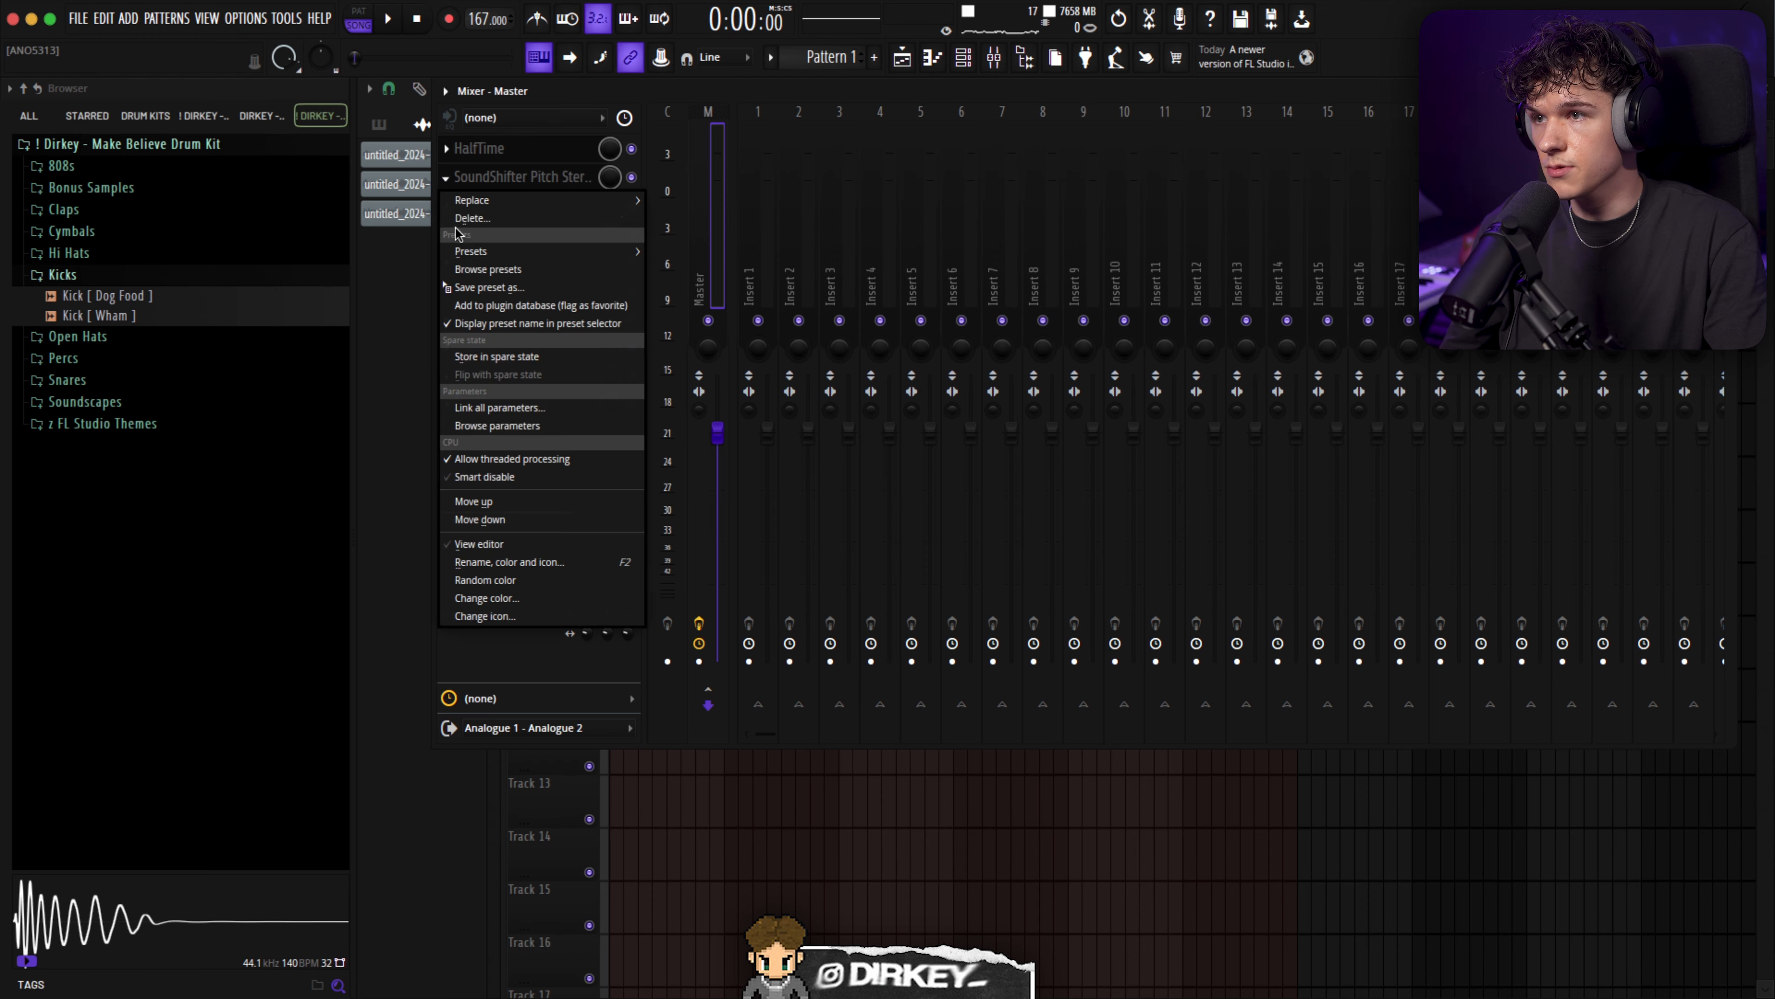
click(462, 217)
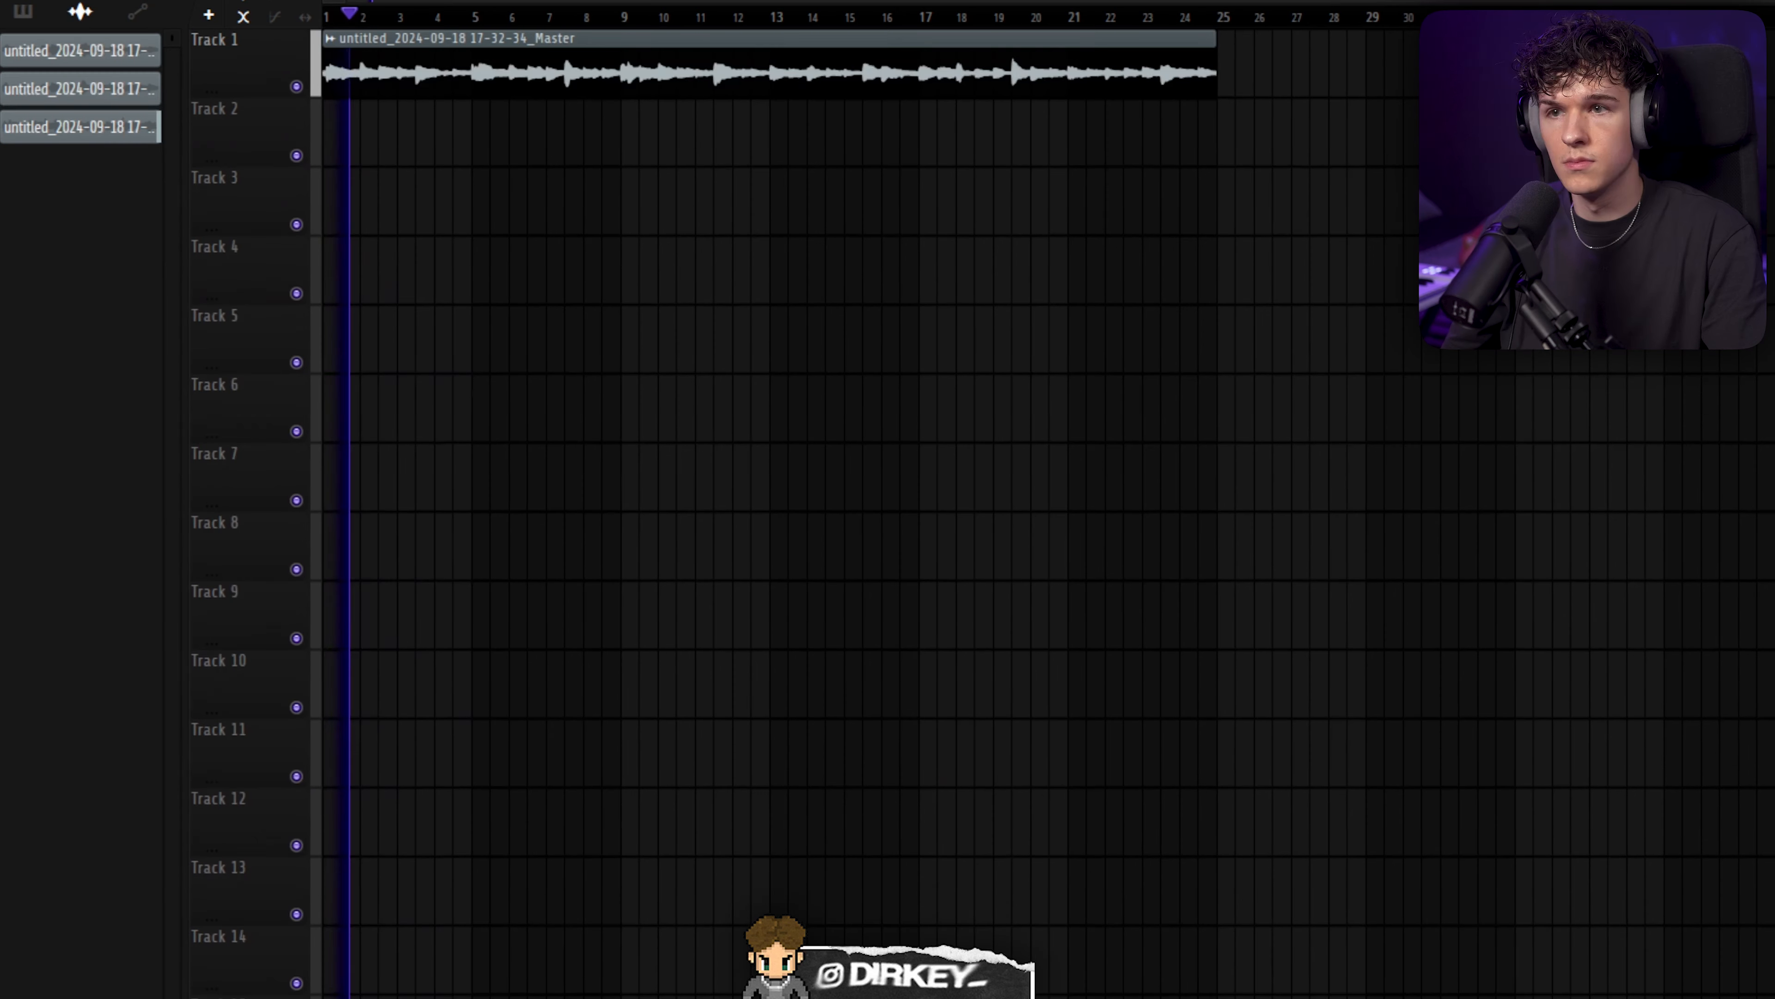
- Slice the rendered audio clip on Track 1 midway through bar 11 and at bars 13 and 17
scroll(412, 123, up, 3)
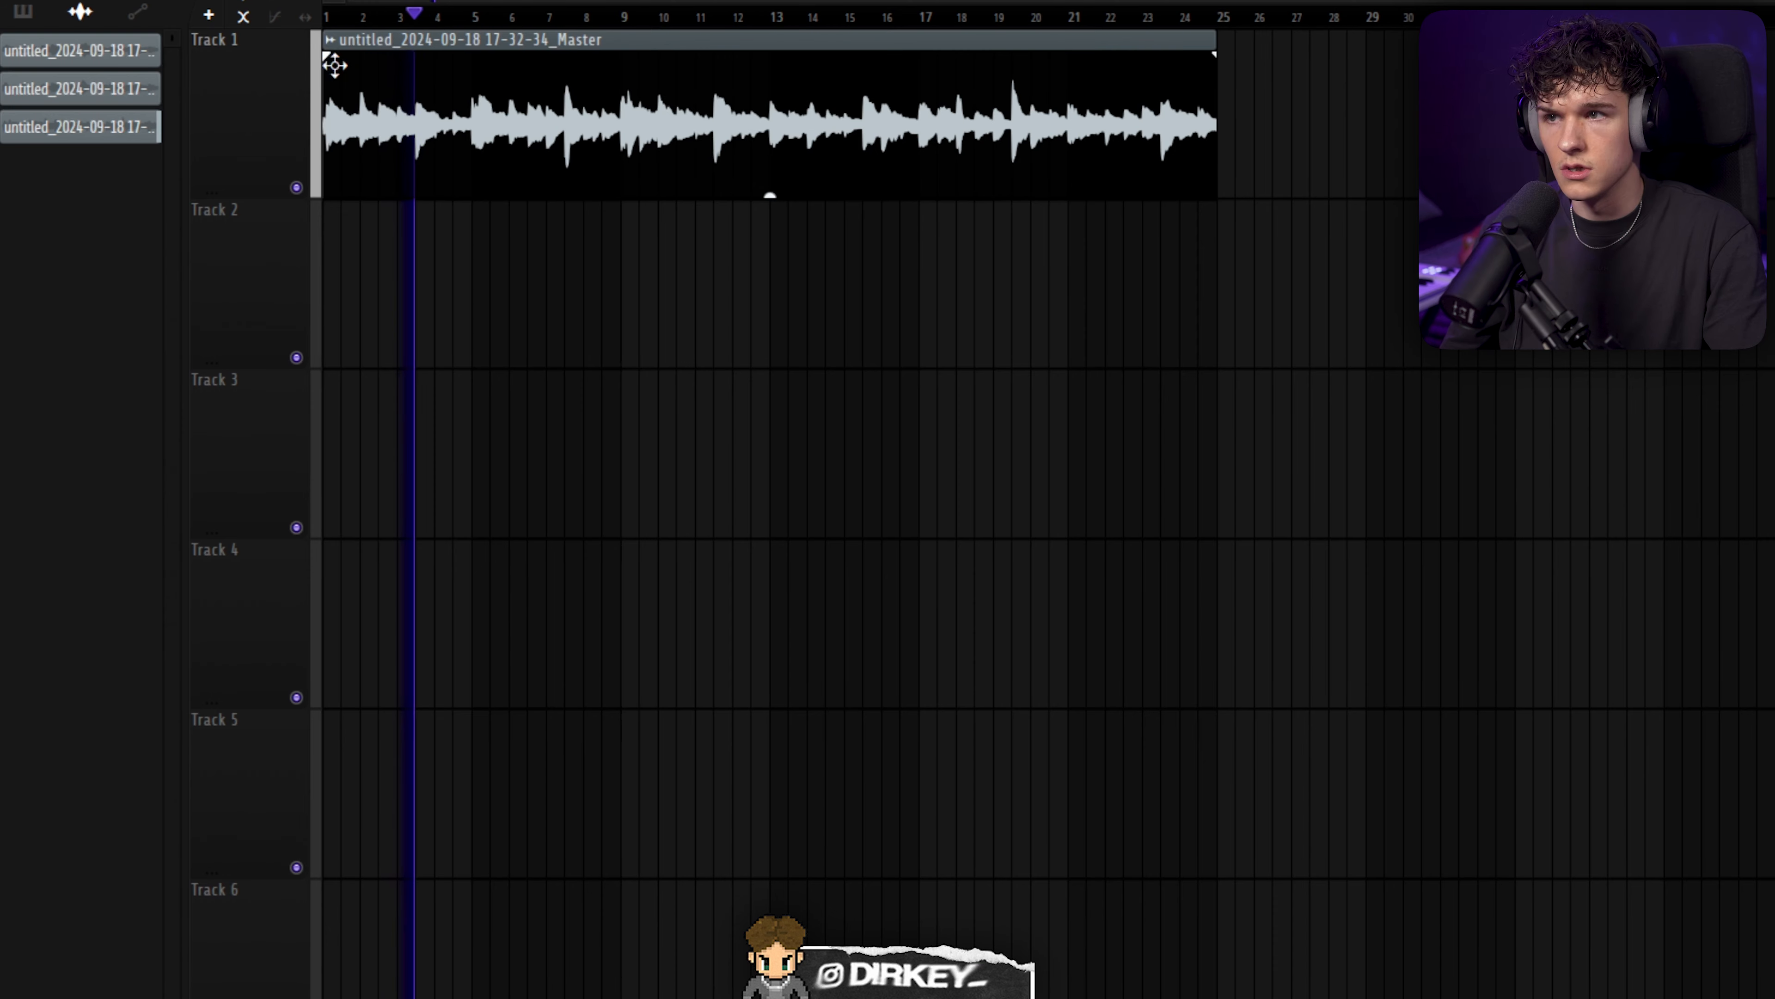
scroll(335, 66, up, 2)
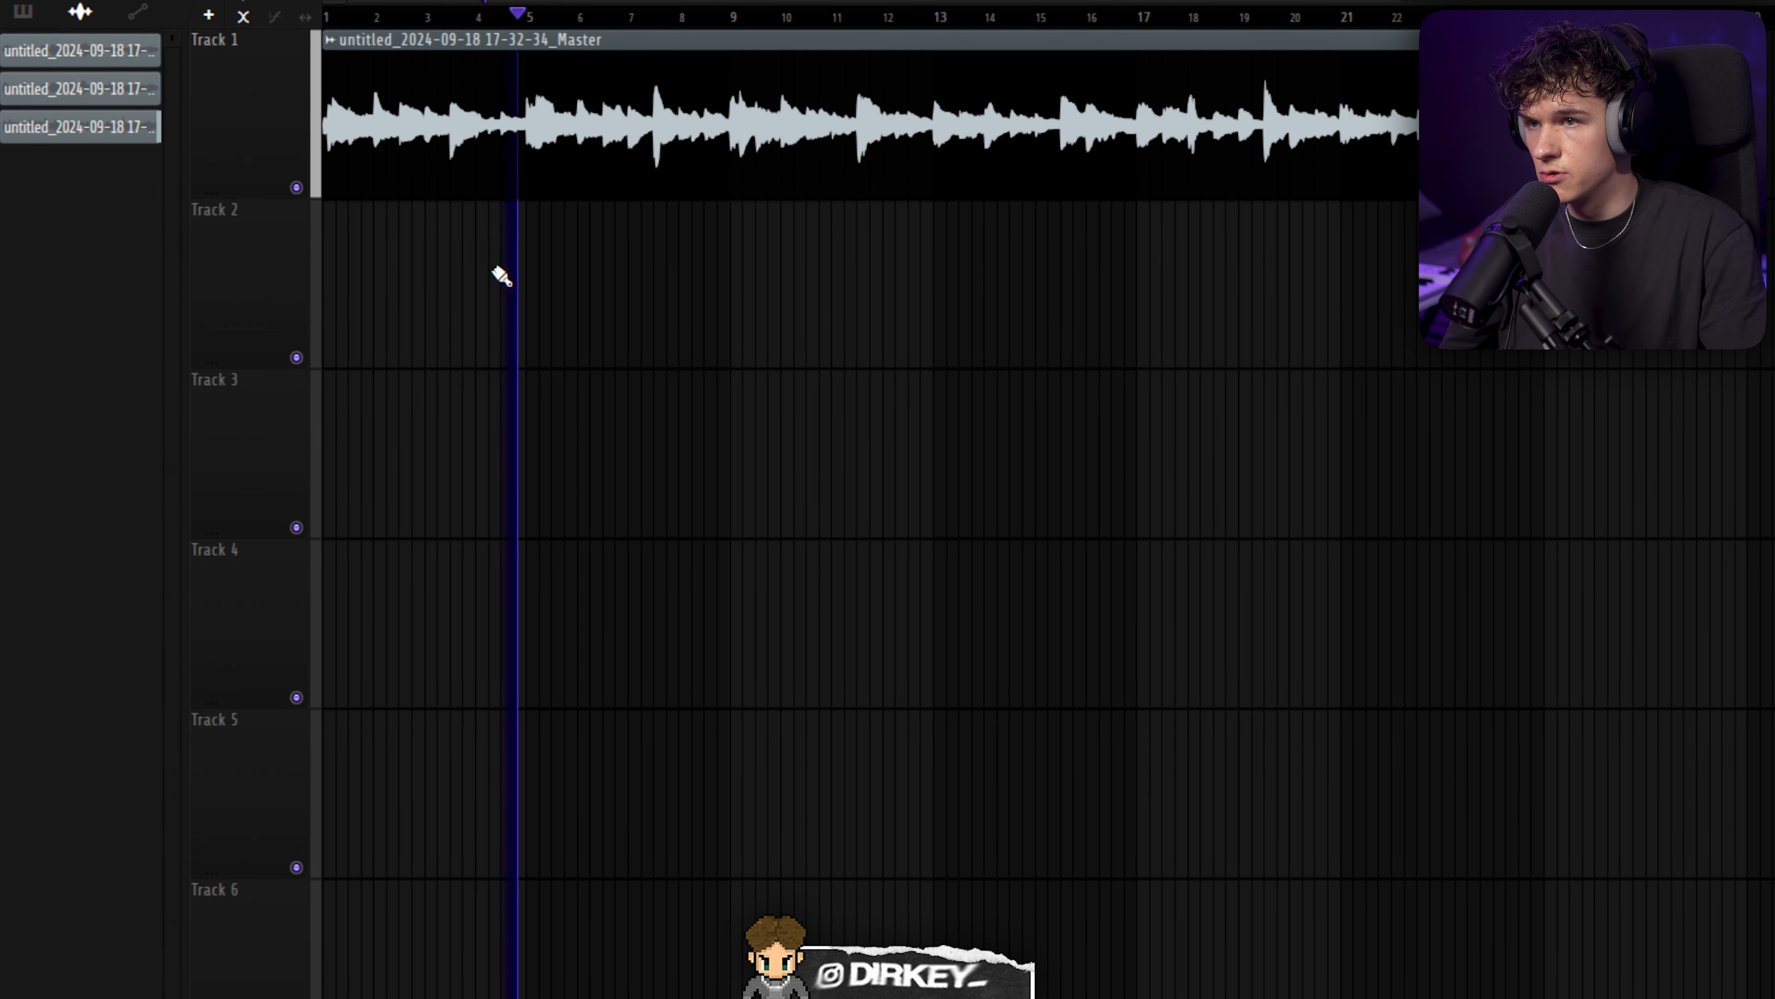
drag(494, 269, 693, 173)
double_click(671, 123)
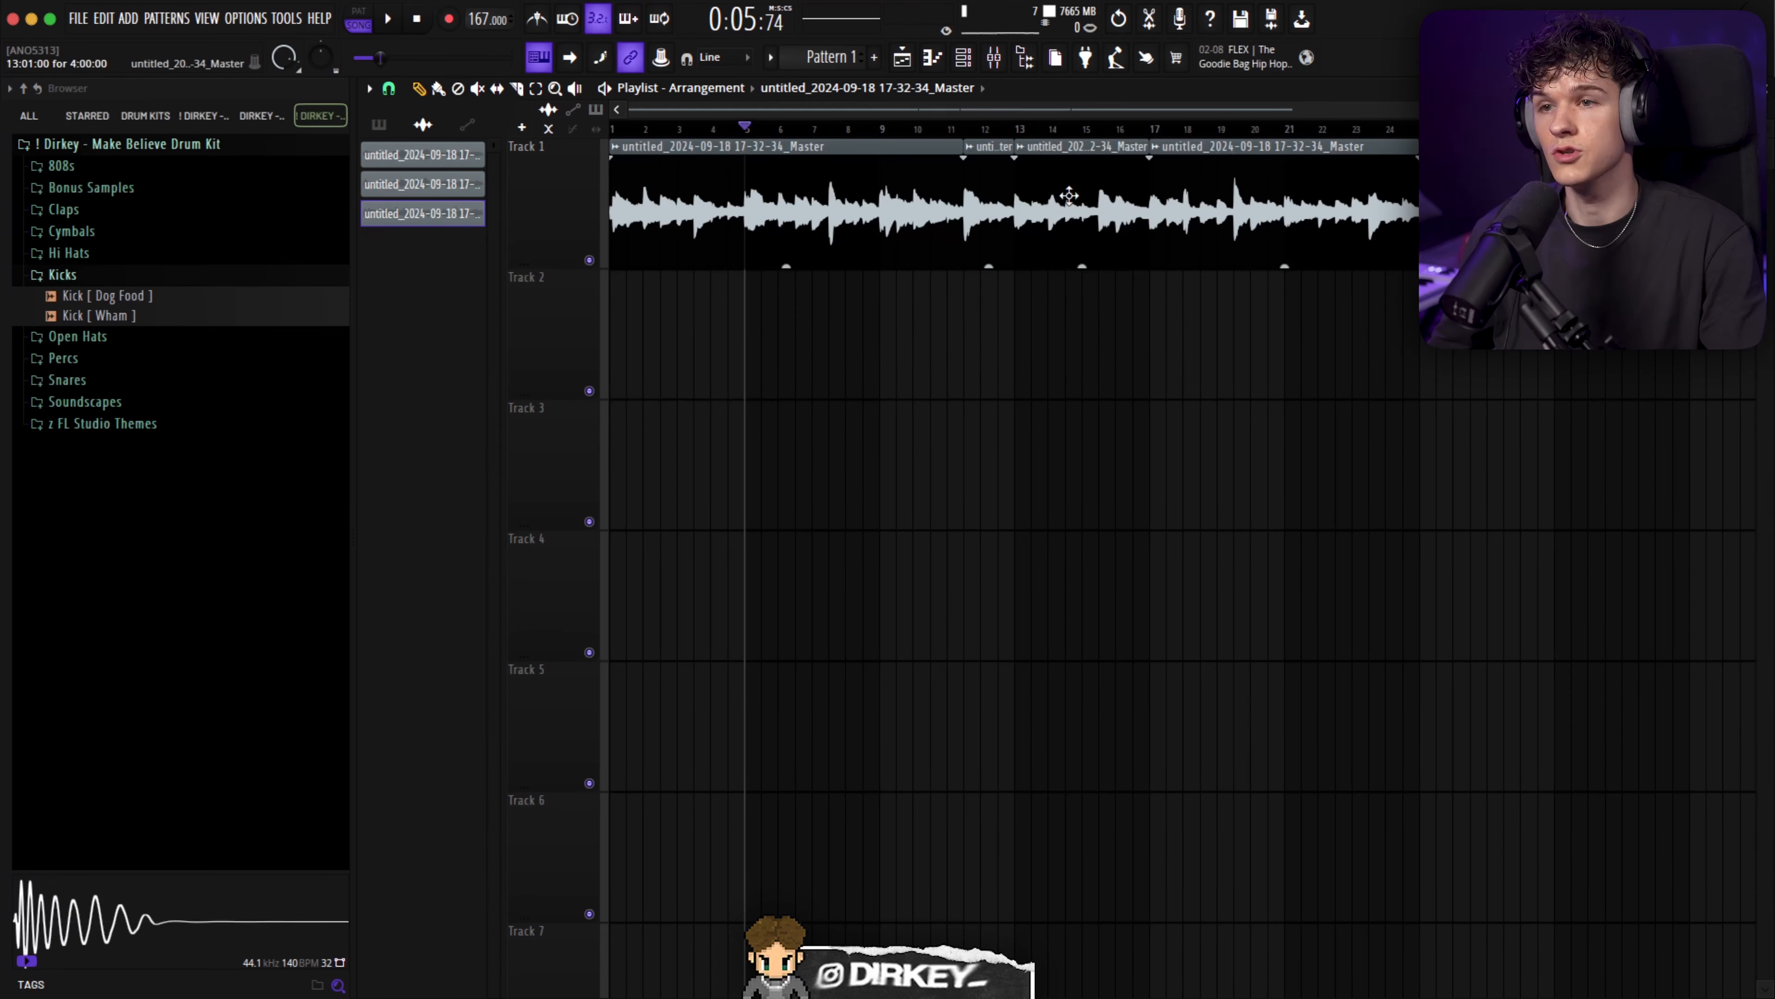
- Move the slice from bar 13 to the start of Track 2 and place the short slice directly behind it
drag(1042, 249, 637, 379)
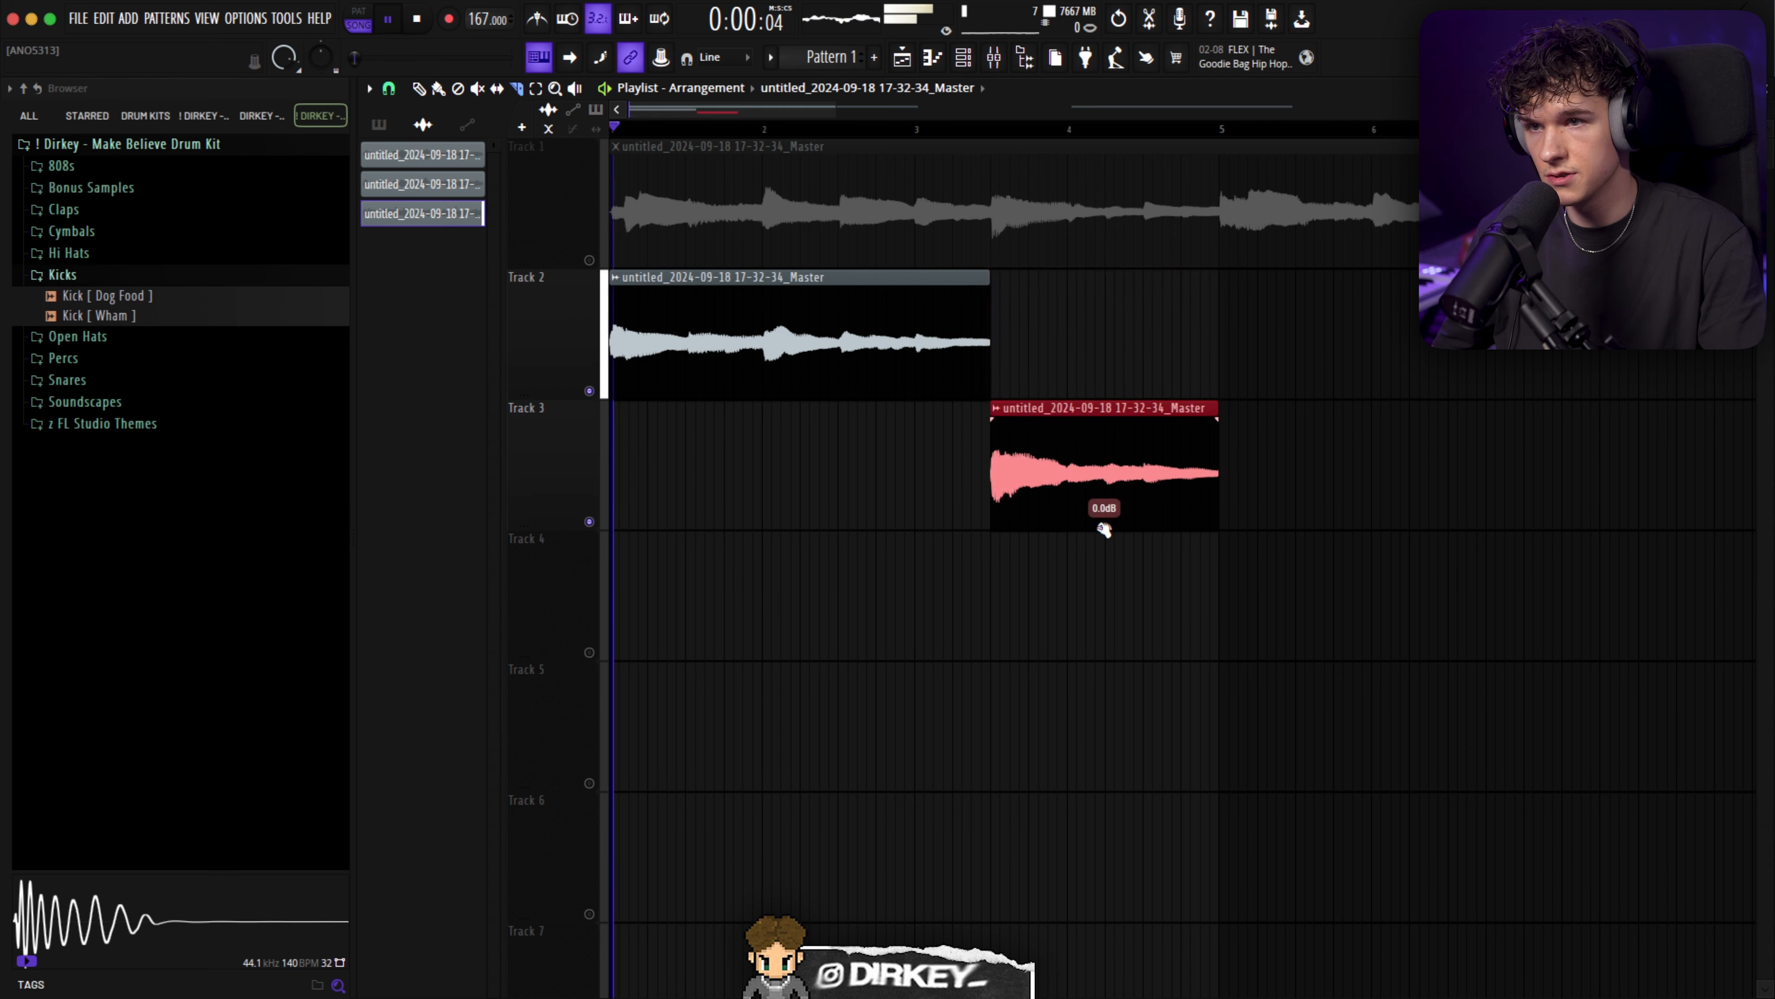
drag(1102, 519, 1073, 506)
- Review the channel settings of the rendered audio clip, including its time stretching
double_click(899, 359)
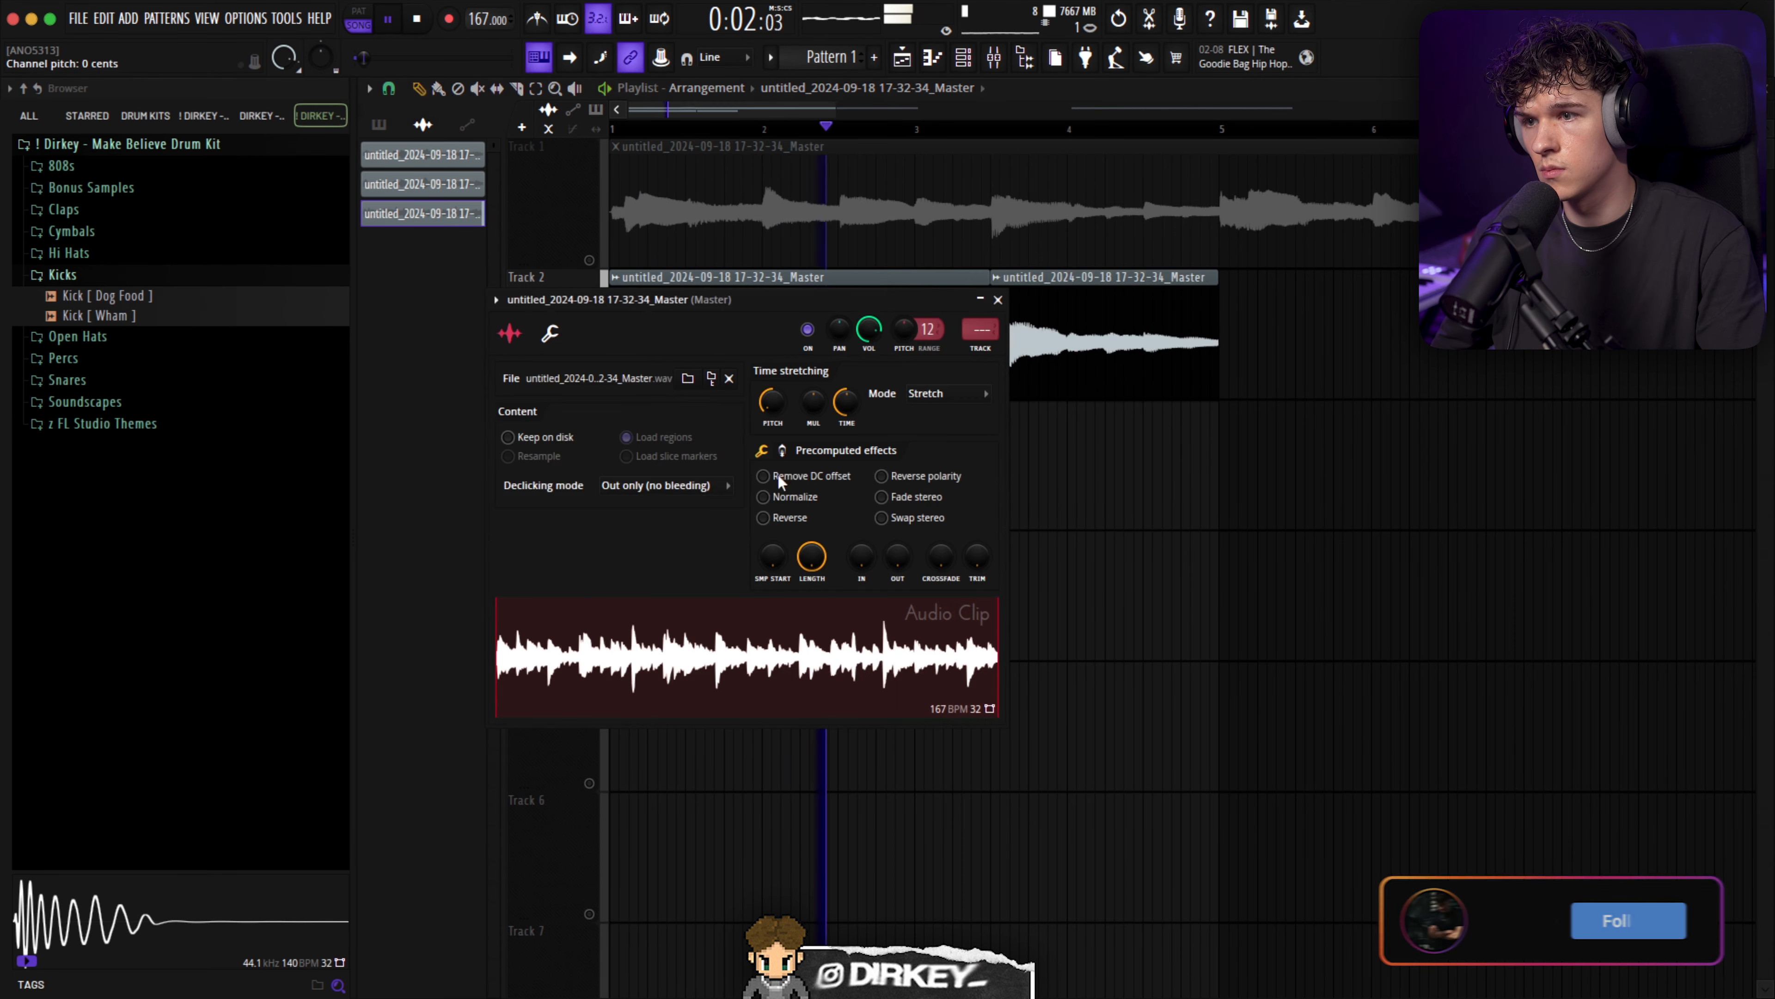
click(651, 560)
key(Escape)
- Duplicate the two slices on Track 2 so the chopped loop fills eight bars
click(1245, 538)
right_click(1278, 534)
drag(1318, 378, 908, 329)
key(super+b)
scroll(756, 136, down, 5)
click(1028, 424)
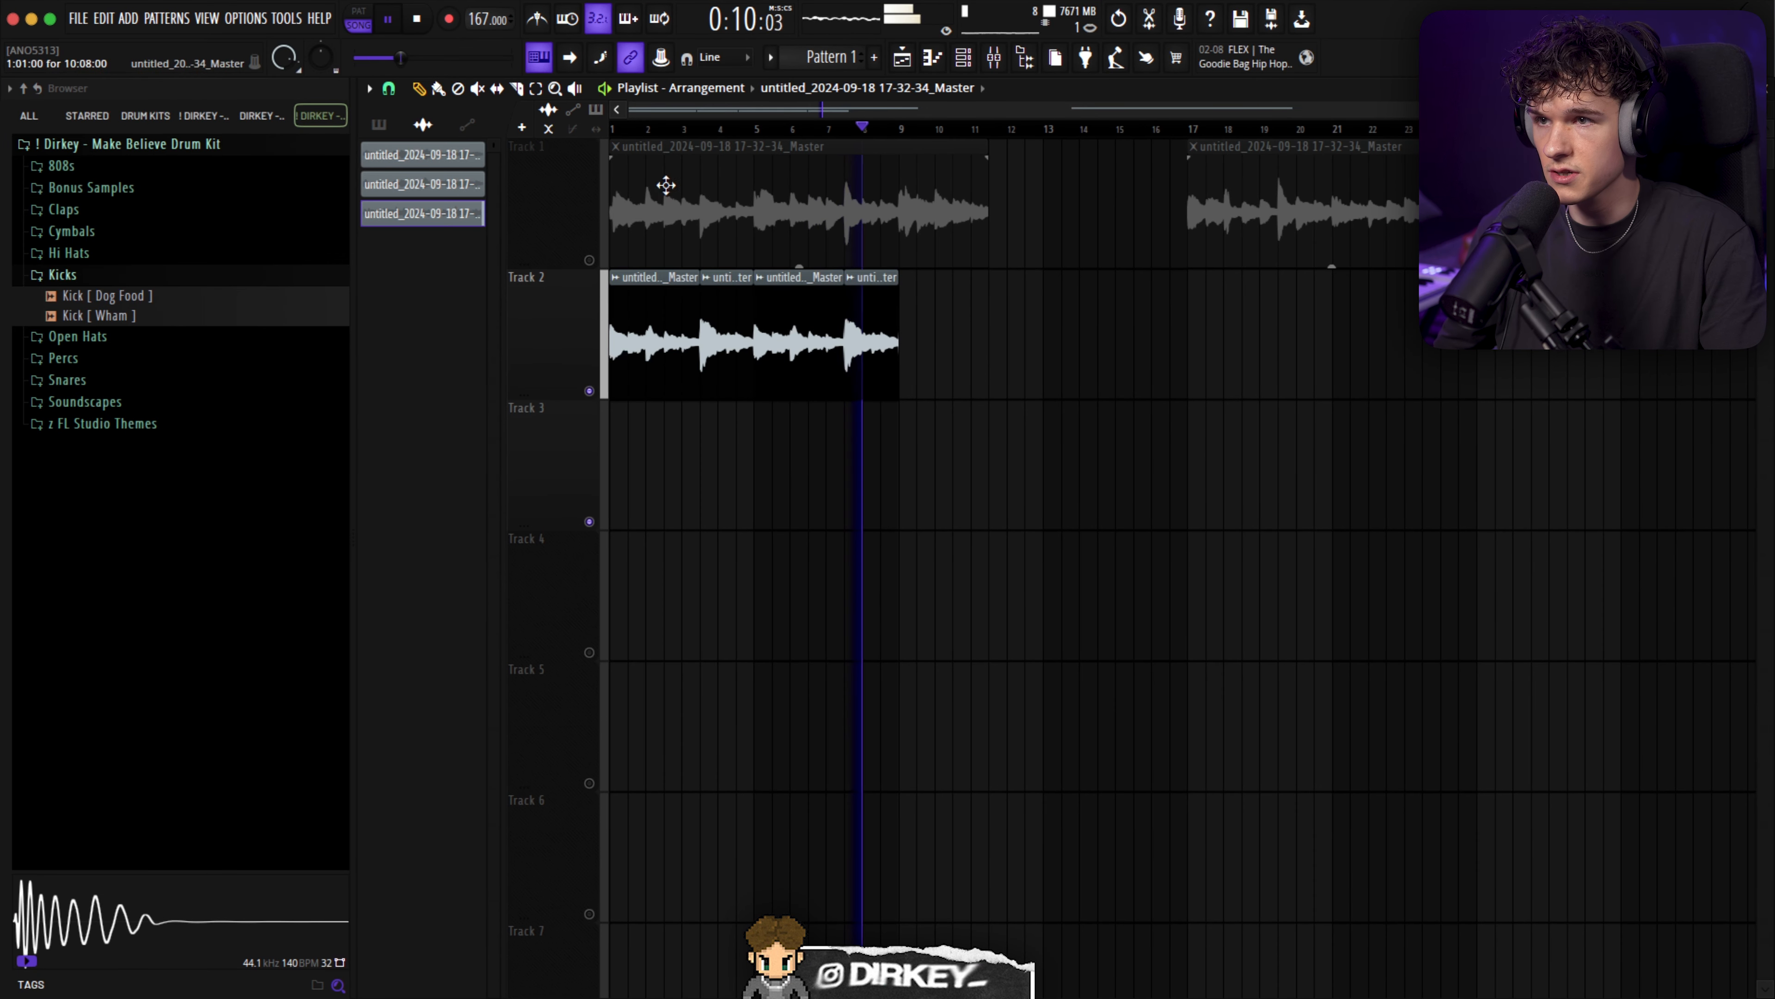
- Render the chopped loop to a new audio clip and insert Fruity Parametric EQ 2 on its mixer track
key(space)
click(996, 58)
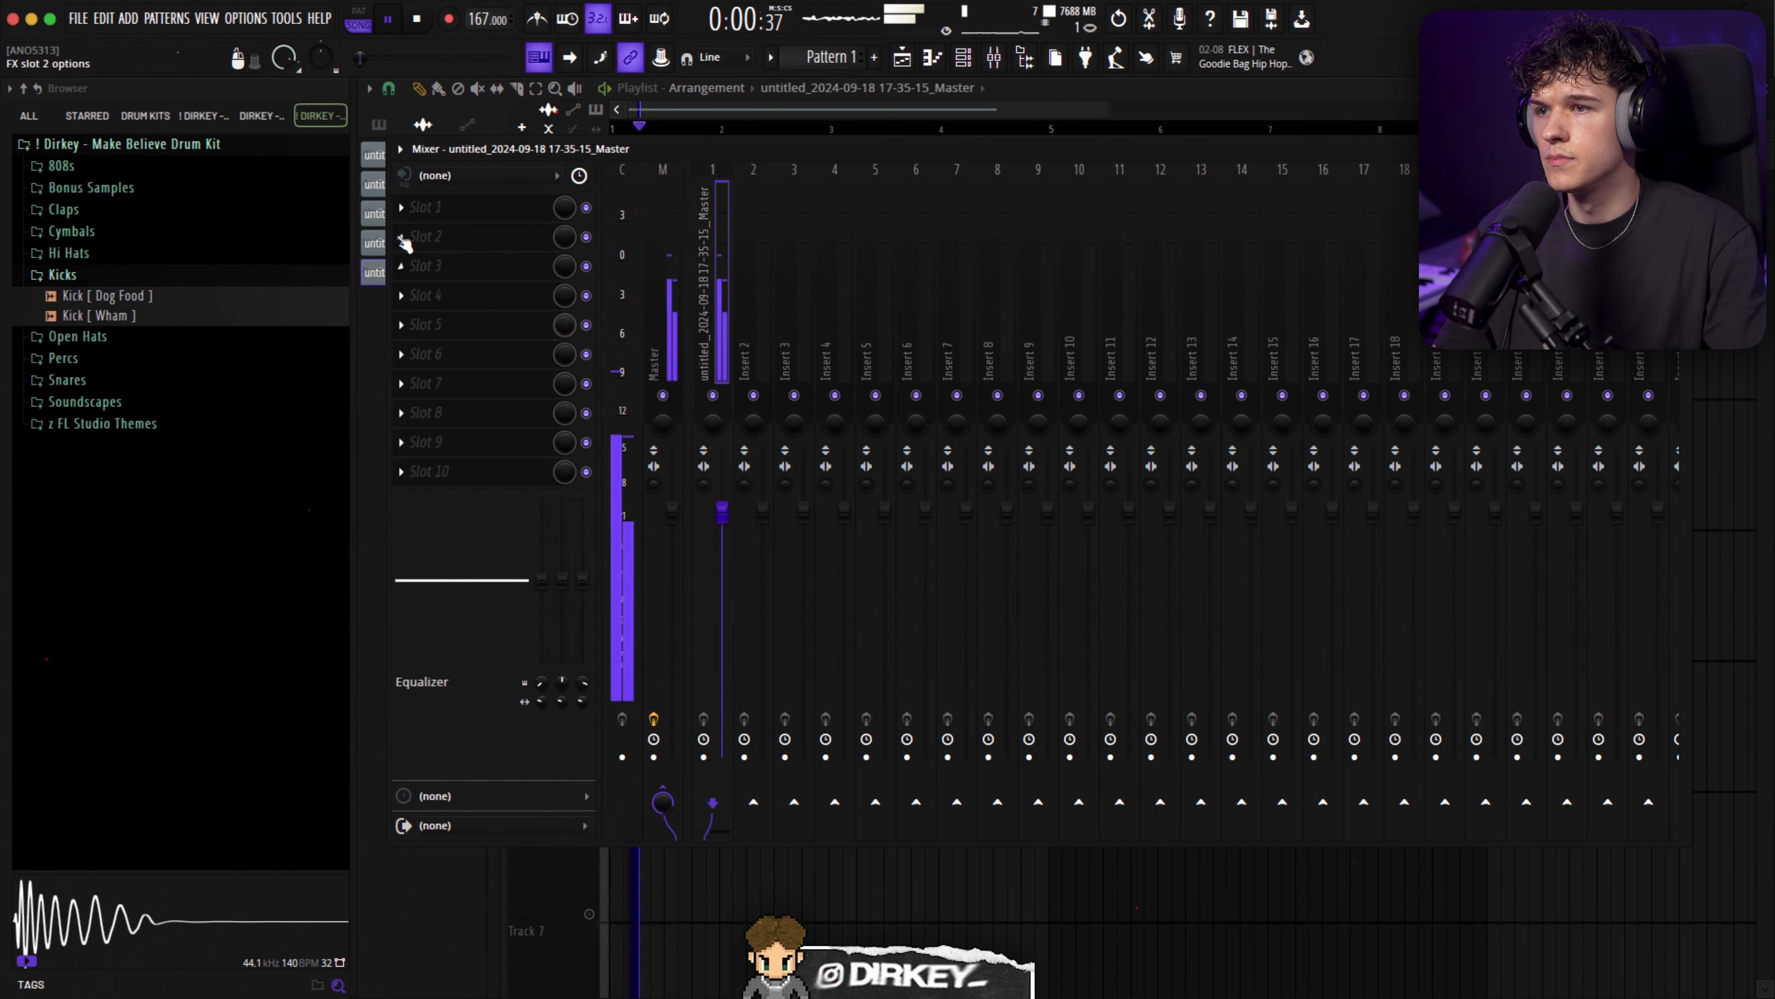
click(527, 207)
mouse_move(527, 234)
click(692, 295)
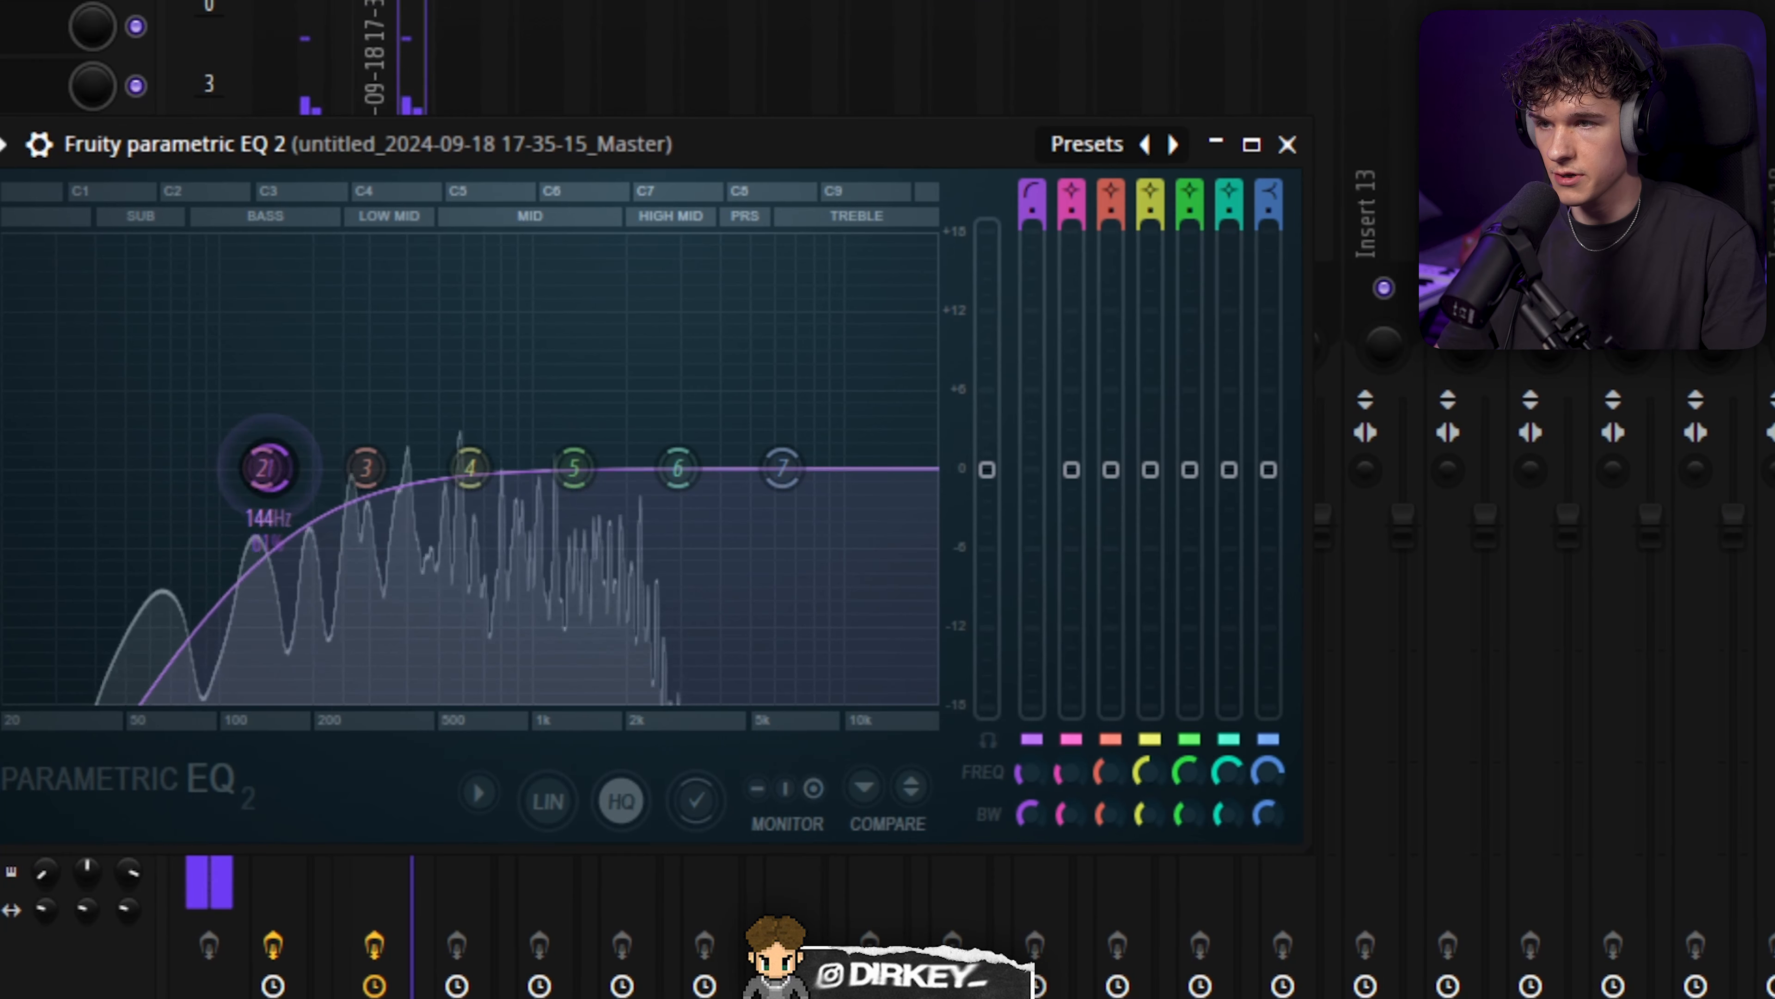
- Shape the EQ with a low cut at about 144 Hz and reposition the low-mid and high bands
drag(265, 496, 486, 514)
drag(379, 468, 383, 439)
drag(723, 467, 786, 400)
drag(353, 467, 298, 468)
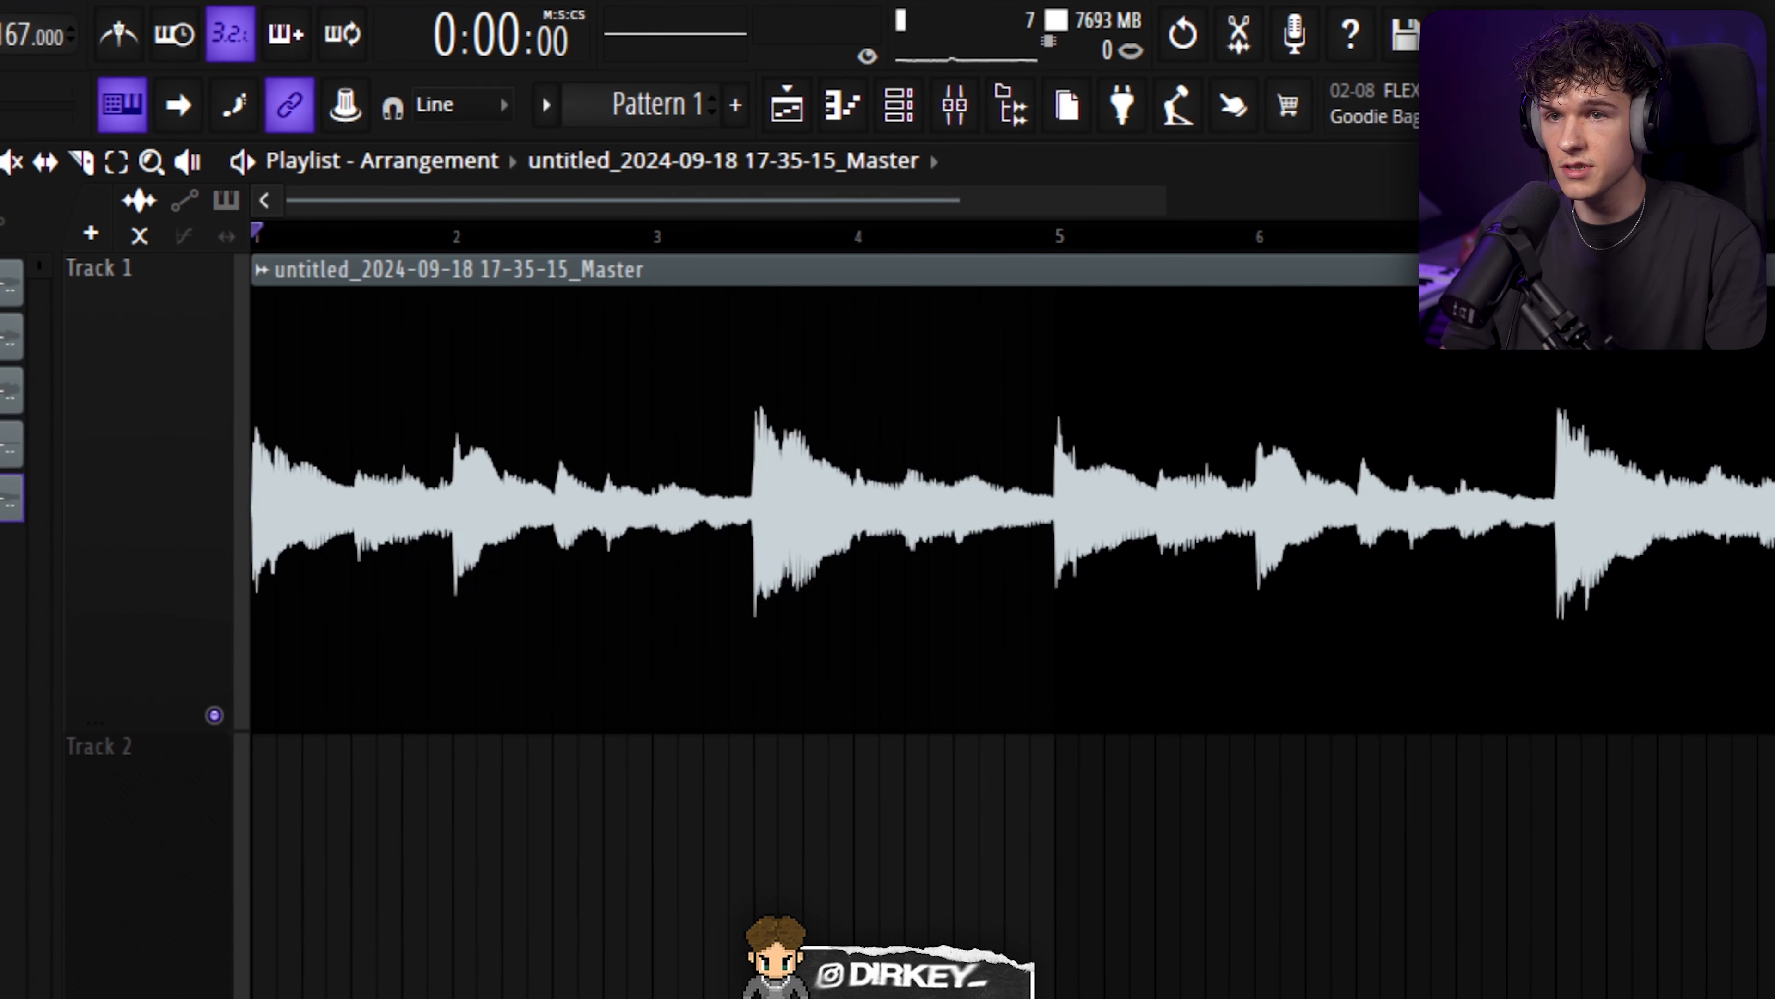
- Select the rendered audio clip and adjust the CLA-76 Stereo compressor's output level on its mixer track
click(1625, 574)
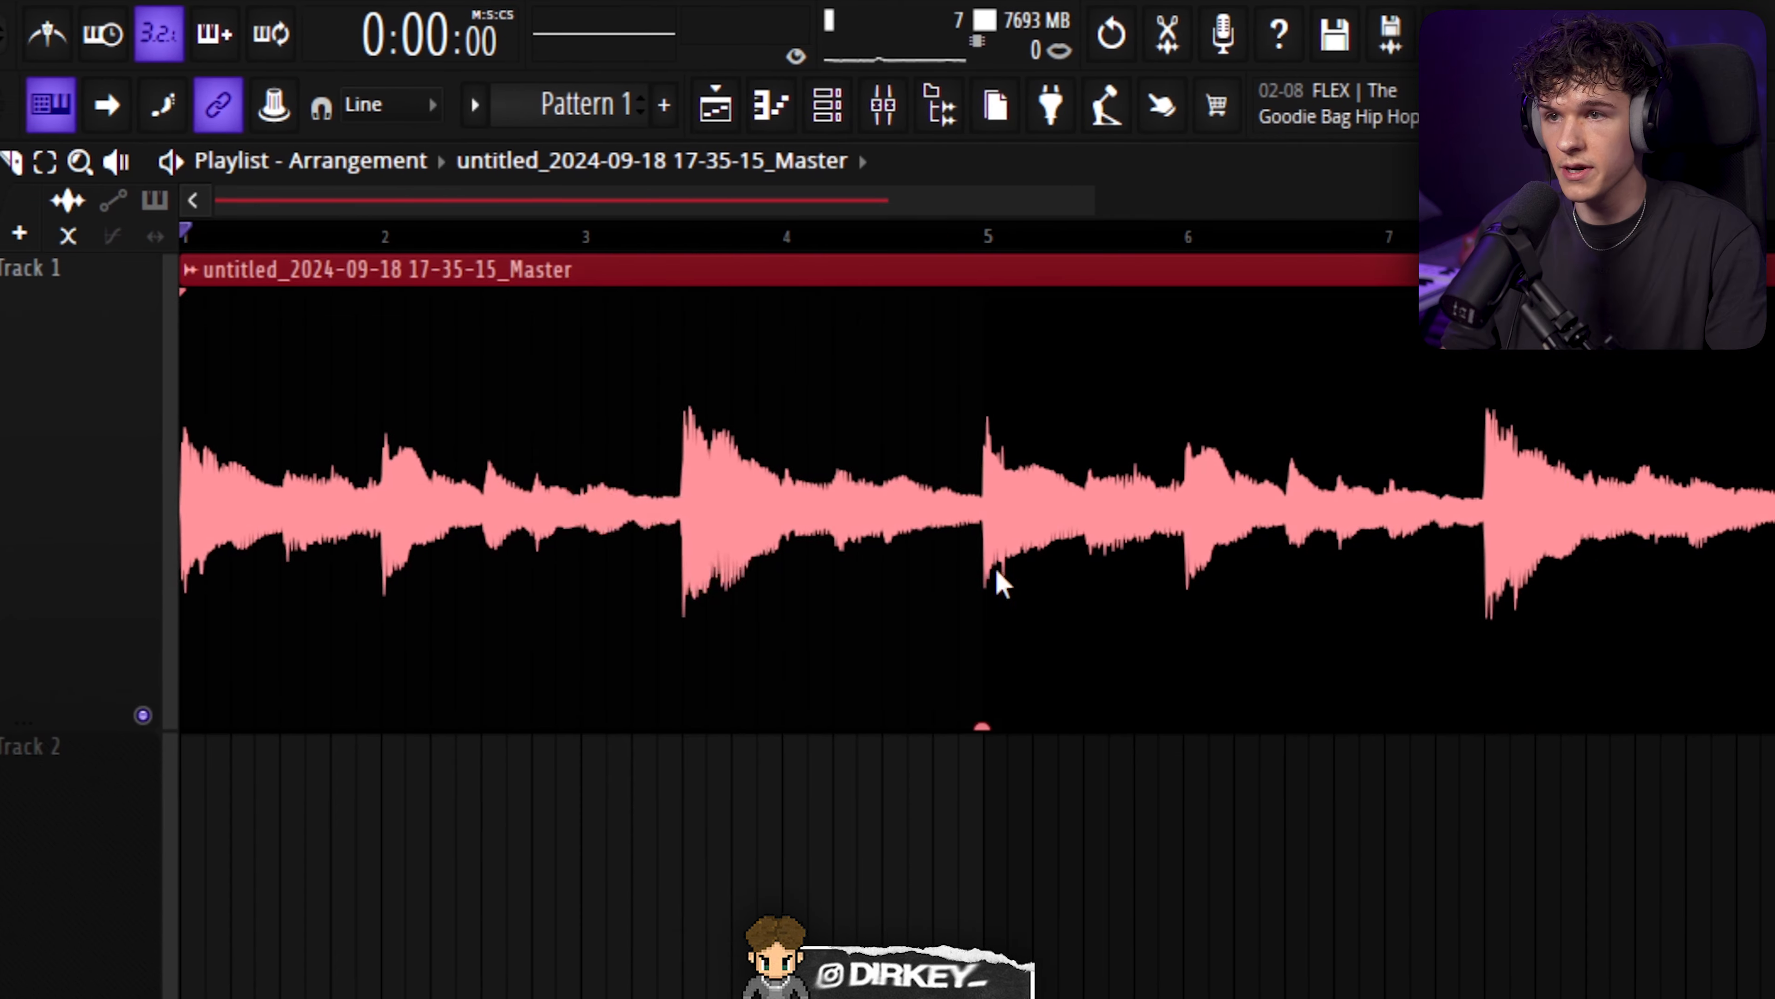
click(821, 105)
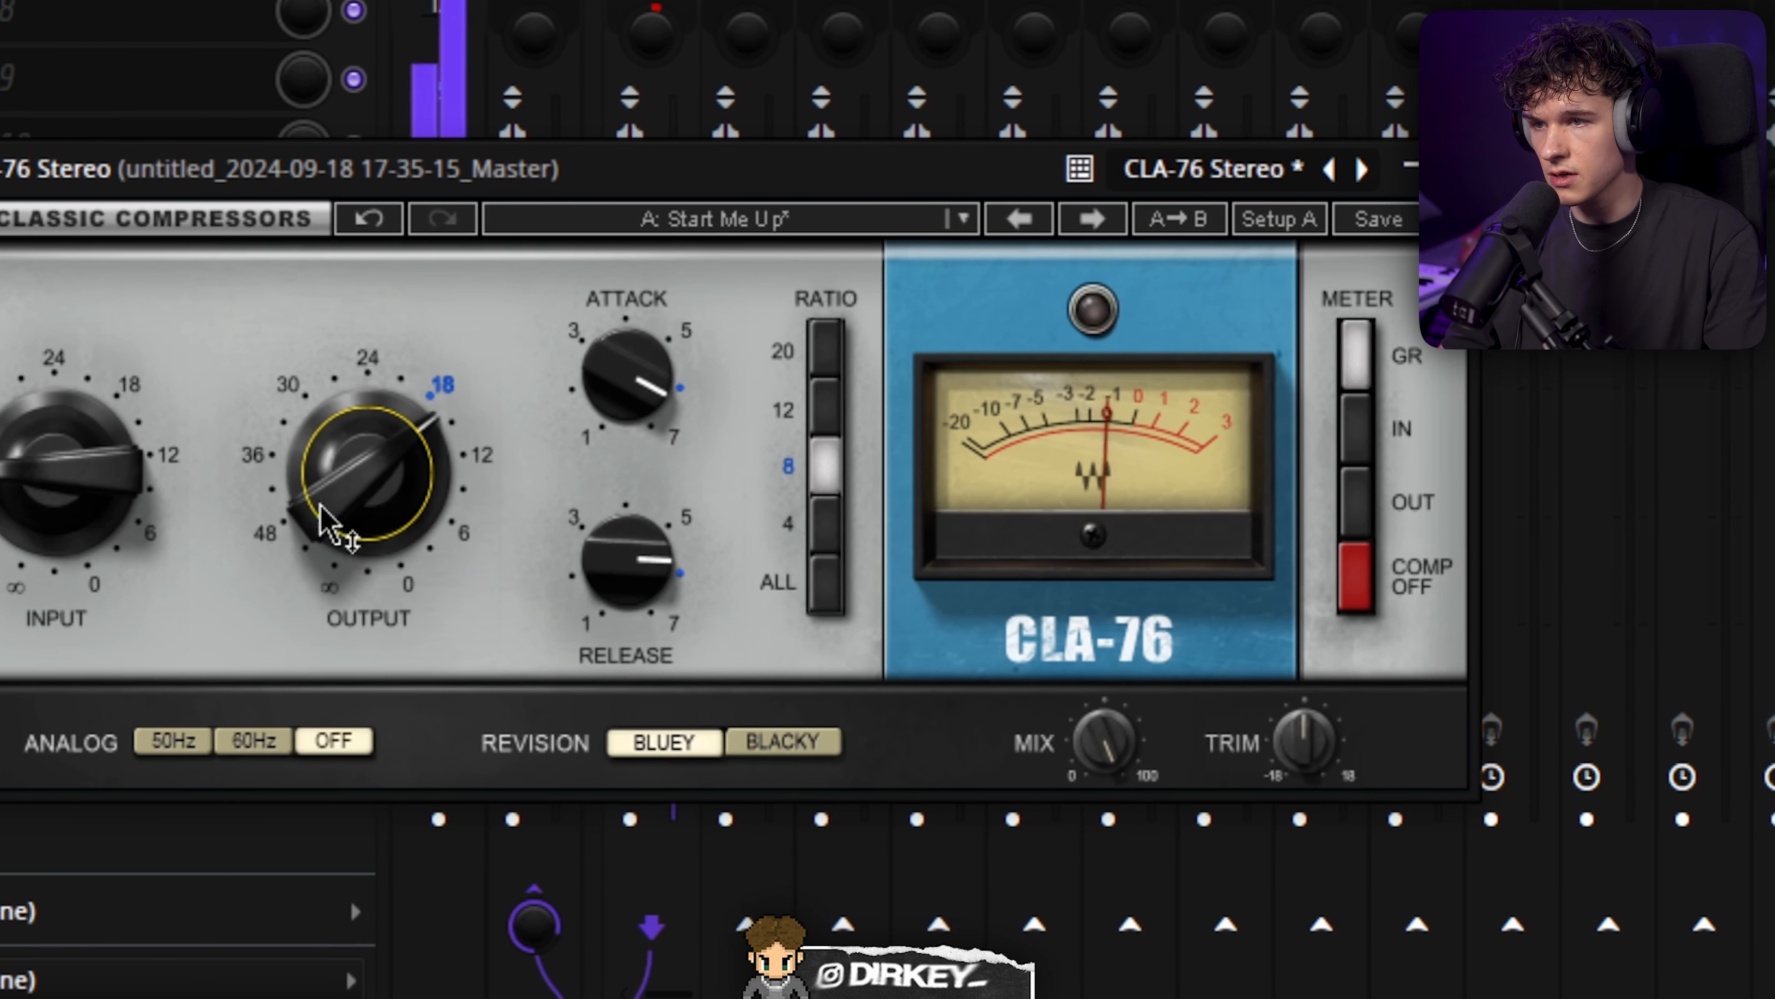
mouse_move(380, 468)
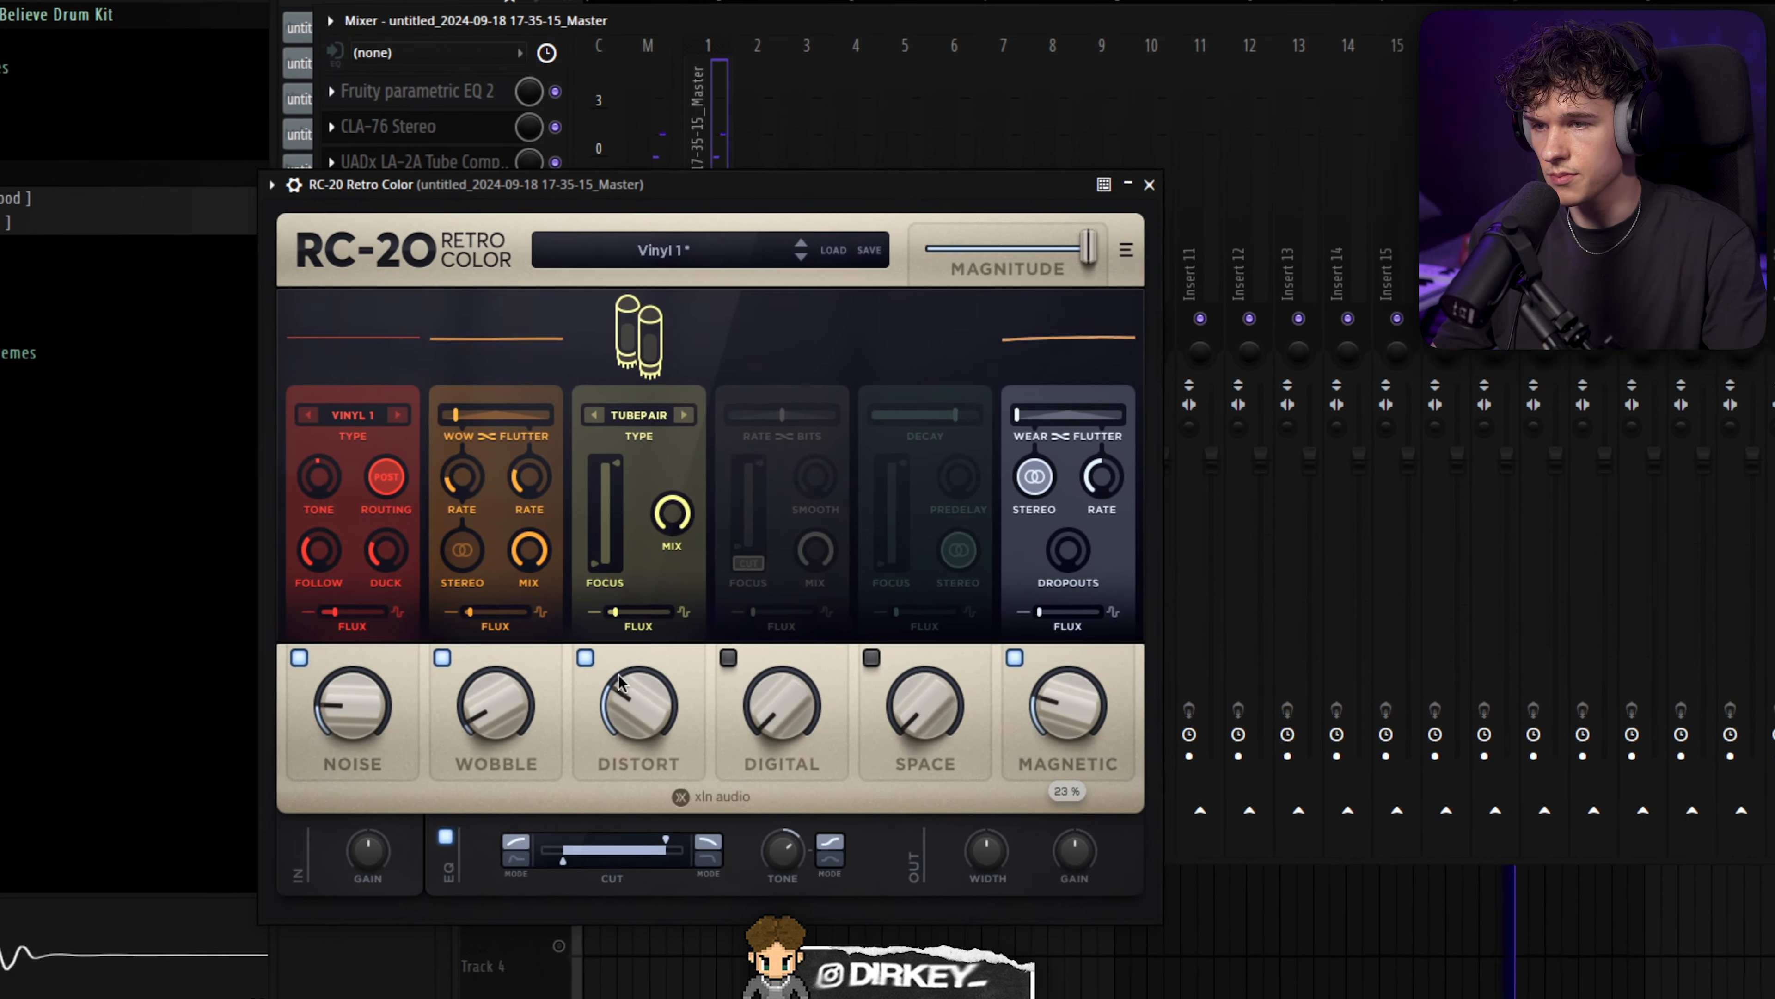
- Fine-tune the Distort amount in RC-20 Retro Color and place SuperPlate before RC-20 in the effect chain
drag(631, 714, 632, 702)
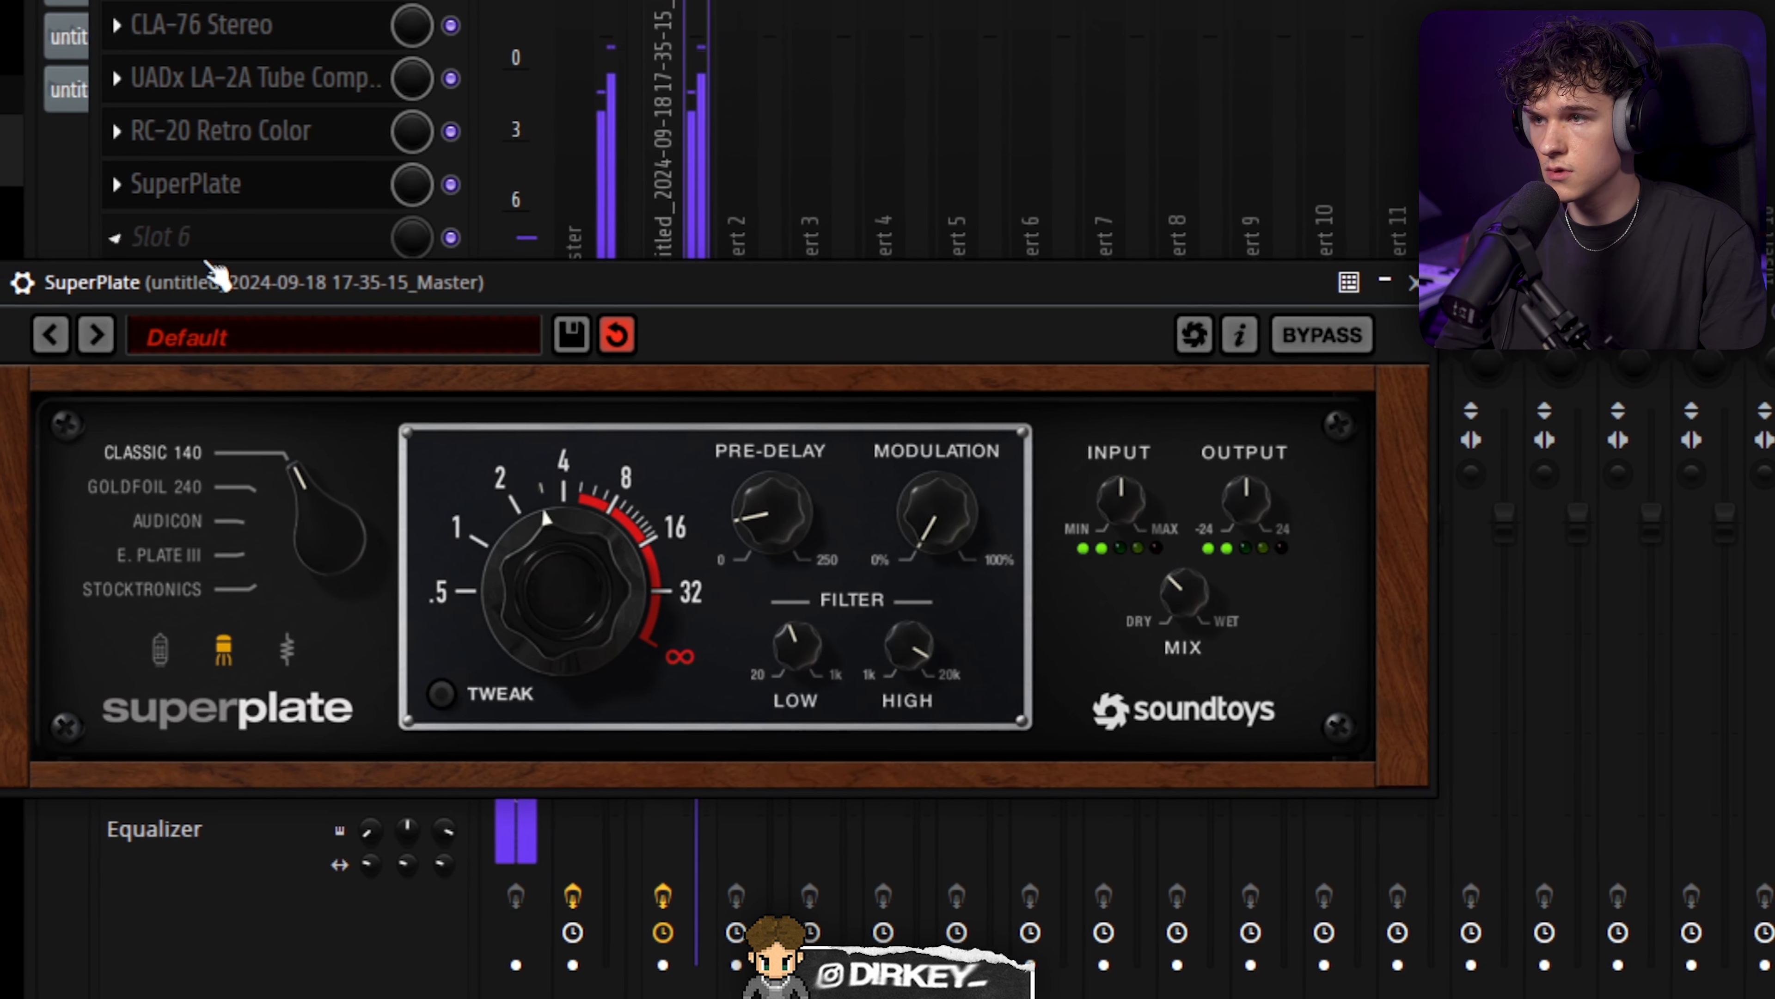
drag(176, 142, 237, 186)
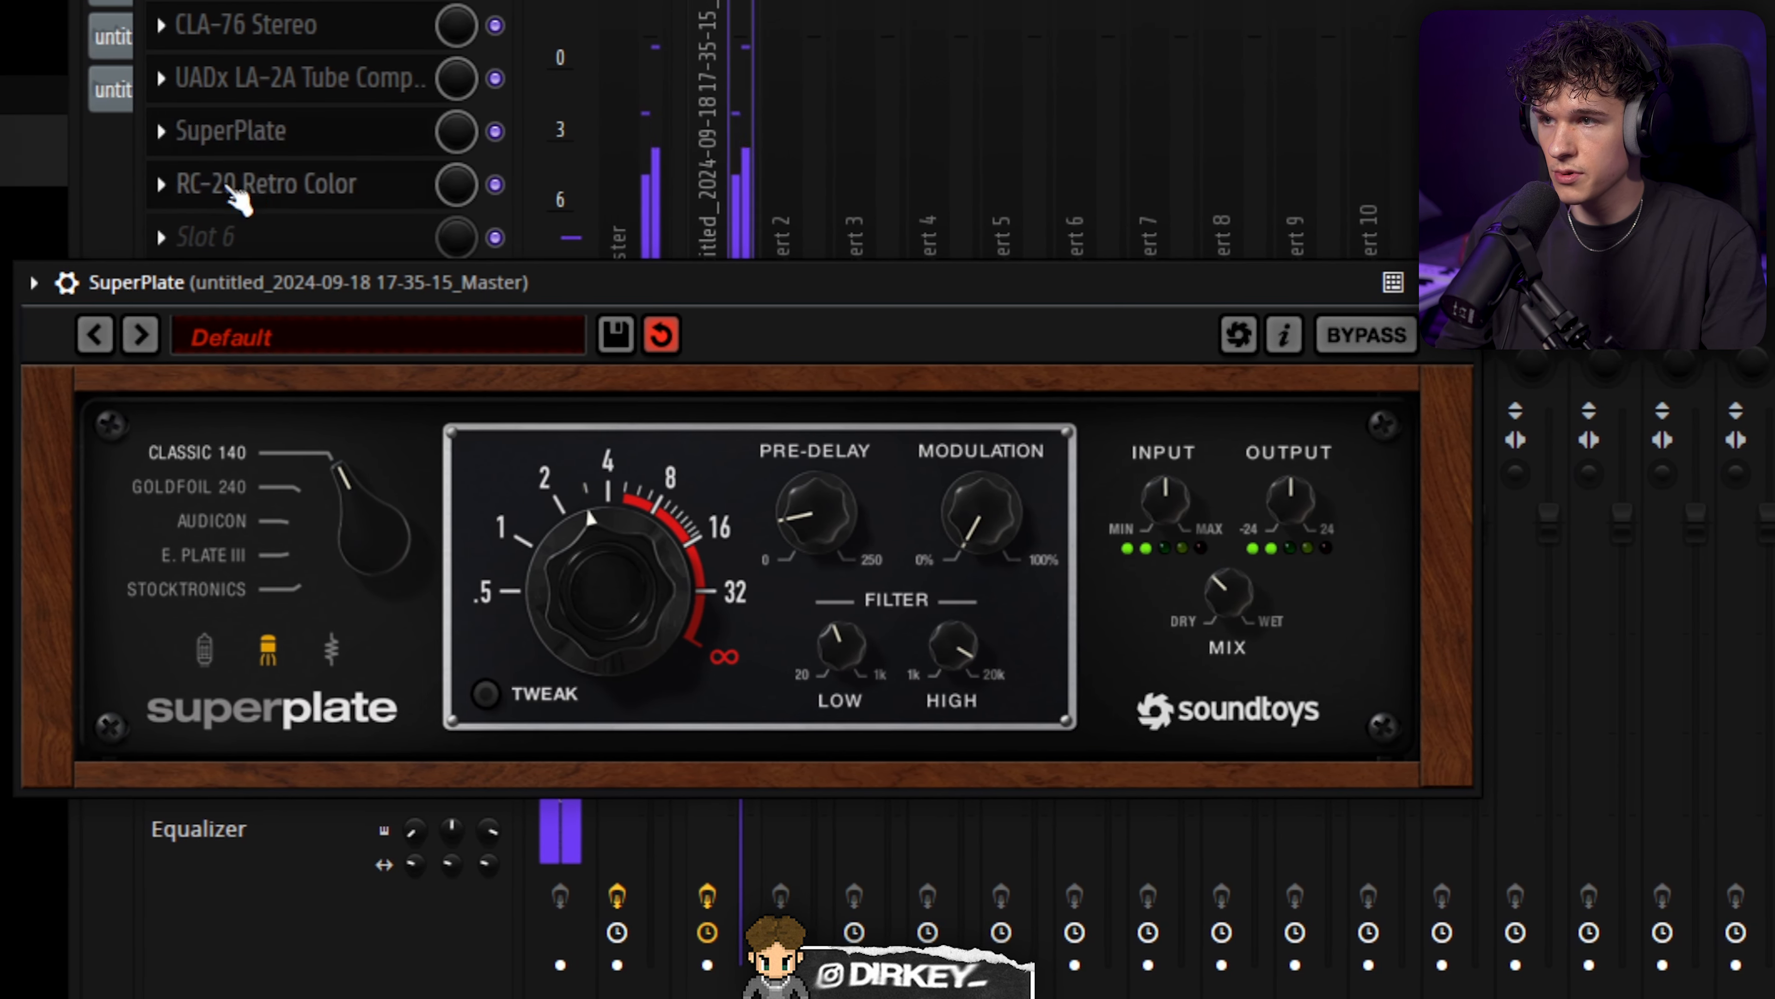
click(259, 186)
click(1387, 108)
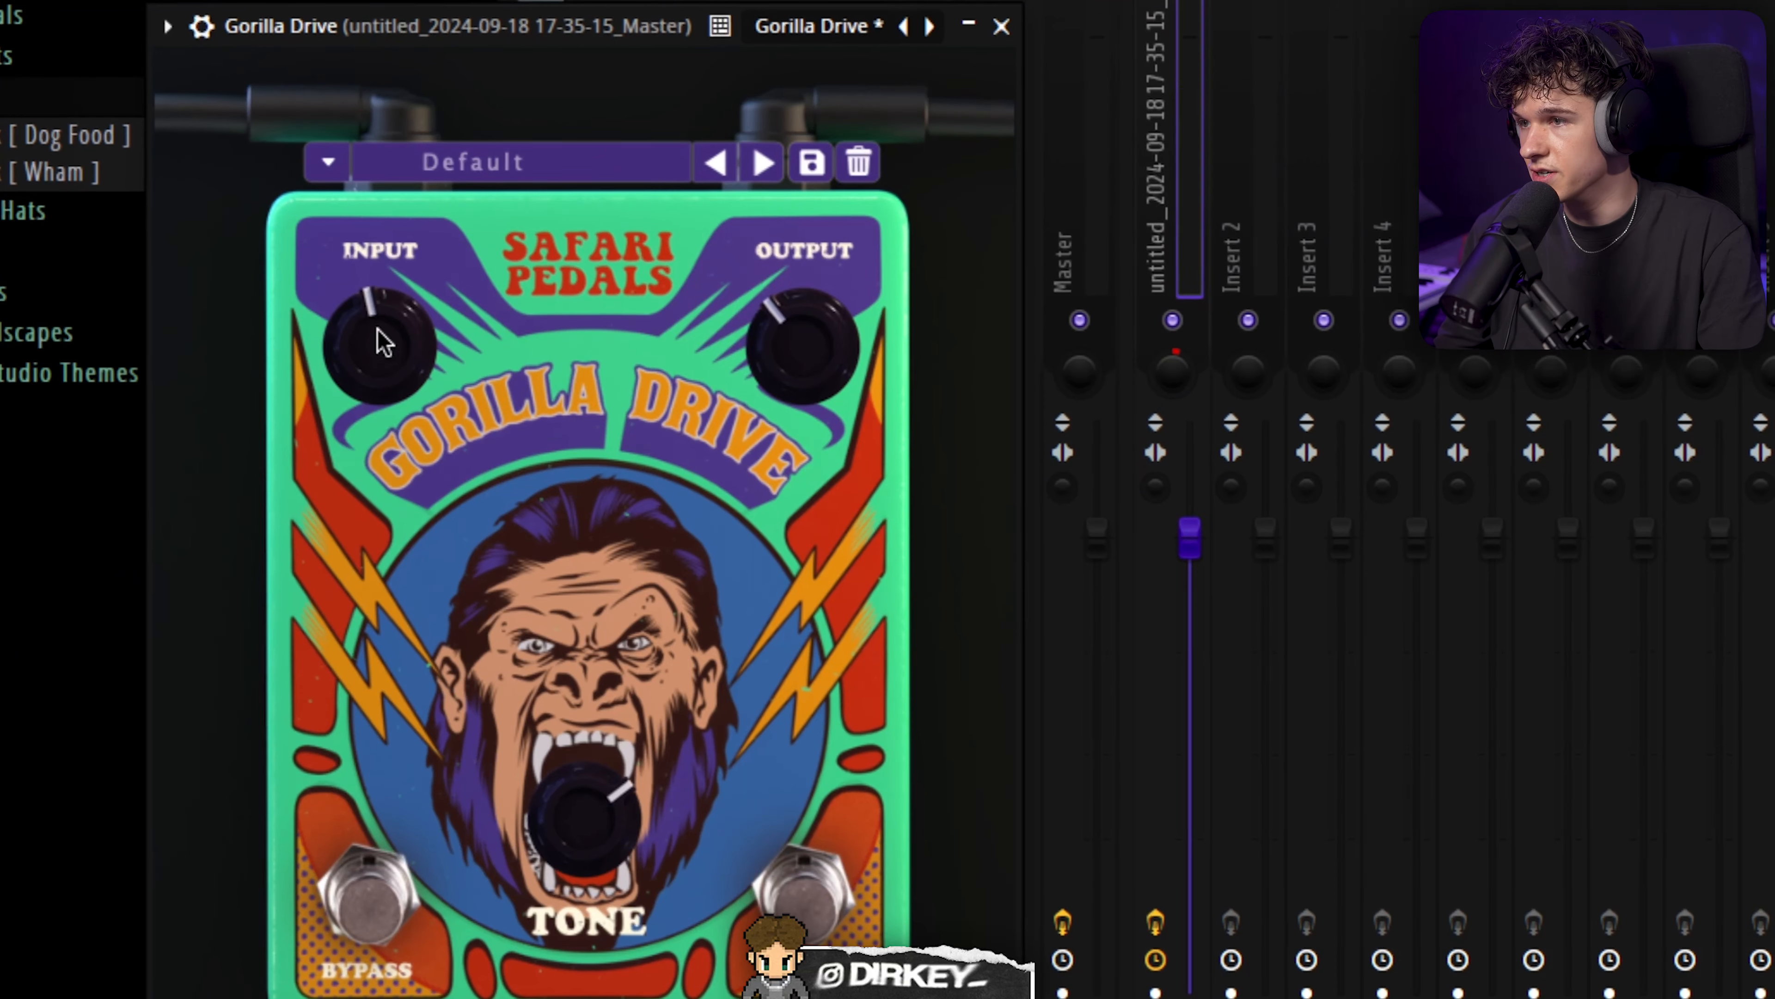
- Adjust the input, output and tone of Gorilla Drive on the rendered clip's mixer track, and select the clip
mouse_move(376, 337)
mouse_down()
mouse_move(386, 356)
mouse_move(375, 346)
mouse_up()
drag(786, 341, 814, 325)
drag(360, 354, 356, 365)
drag(611, 781, 611, 790)
drag(864, 292, 828, 335)
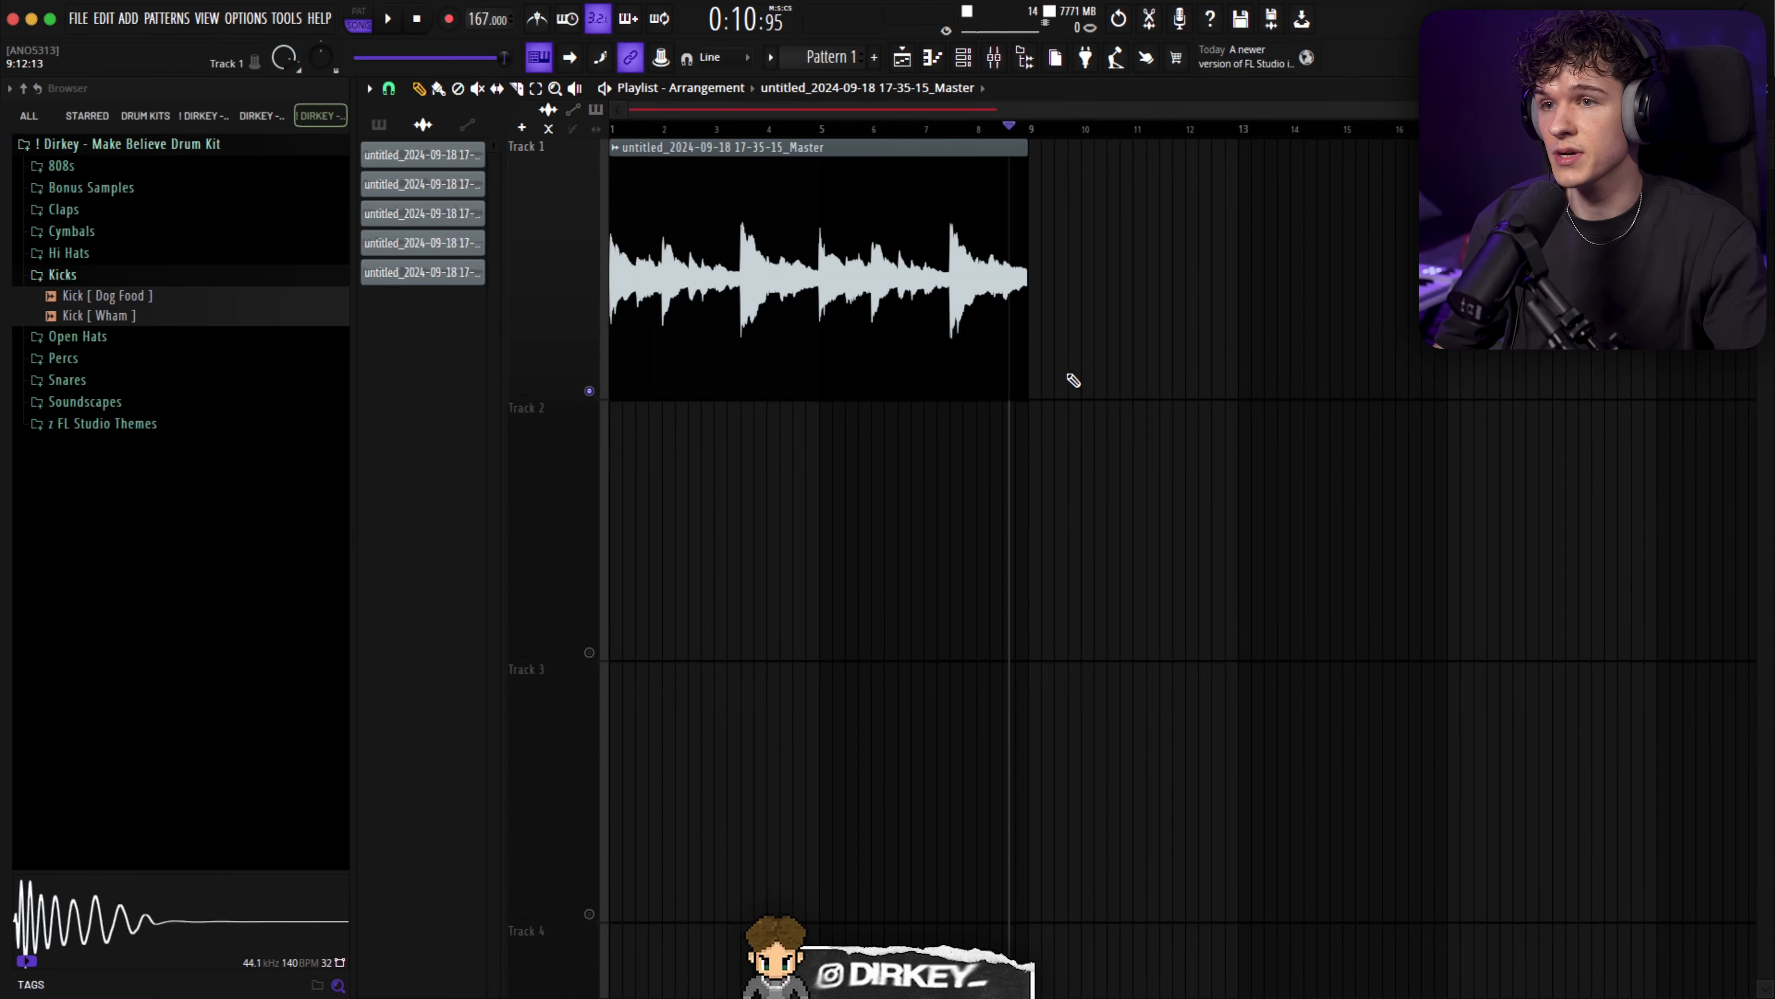
click(919, 271)
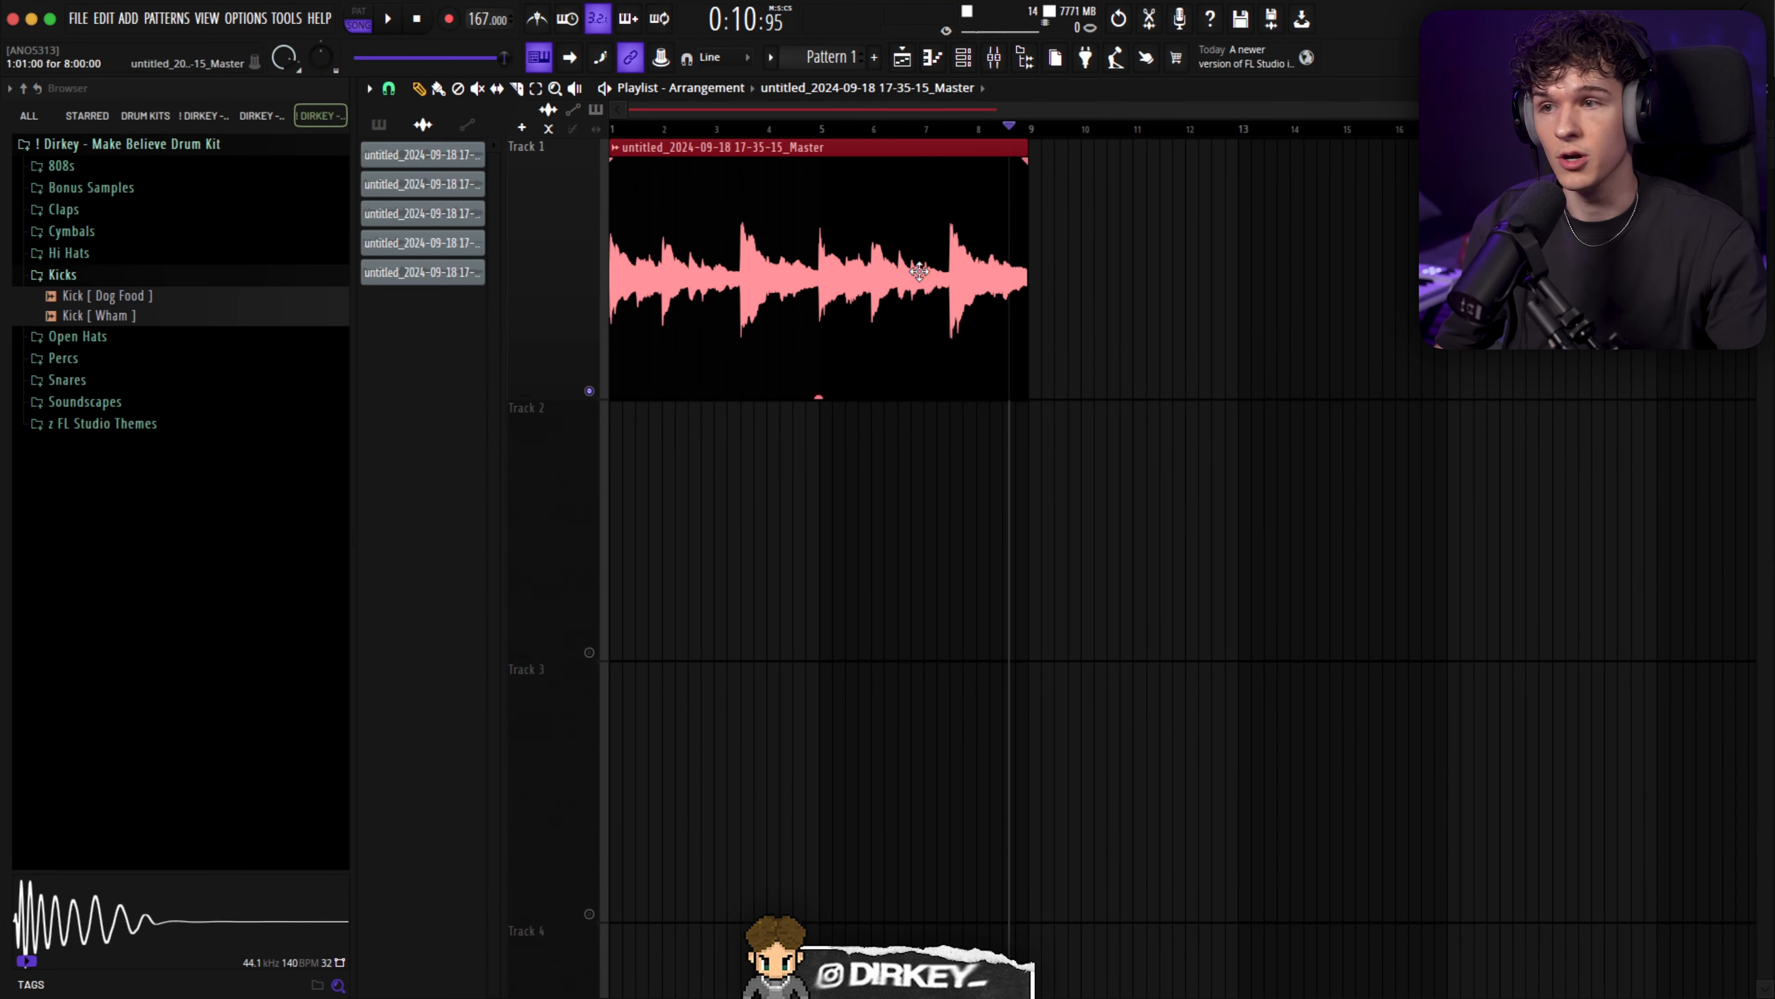
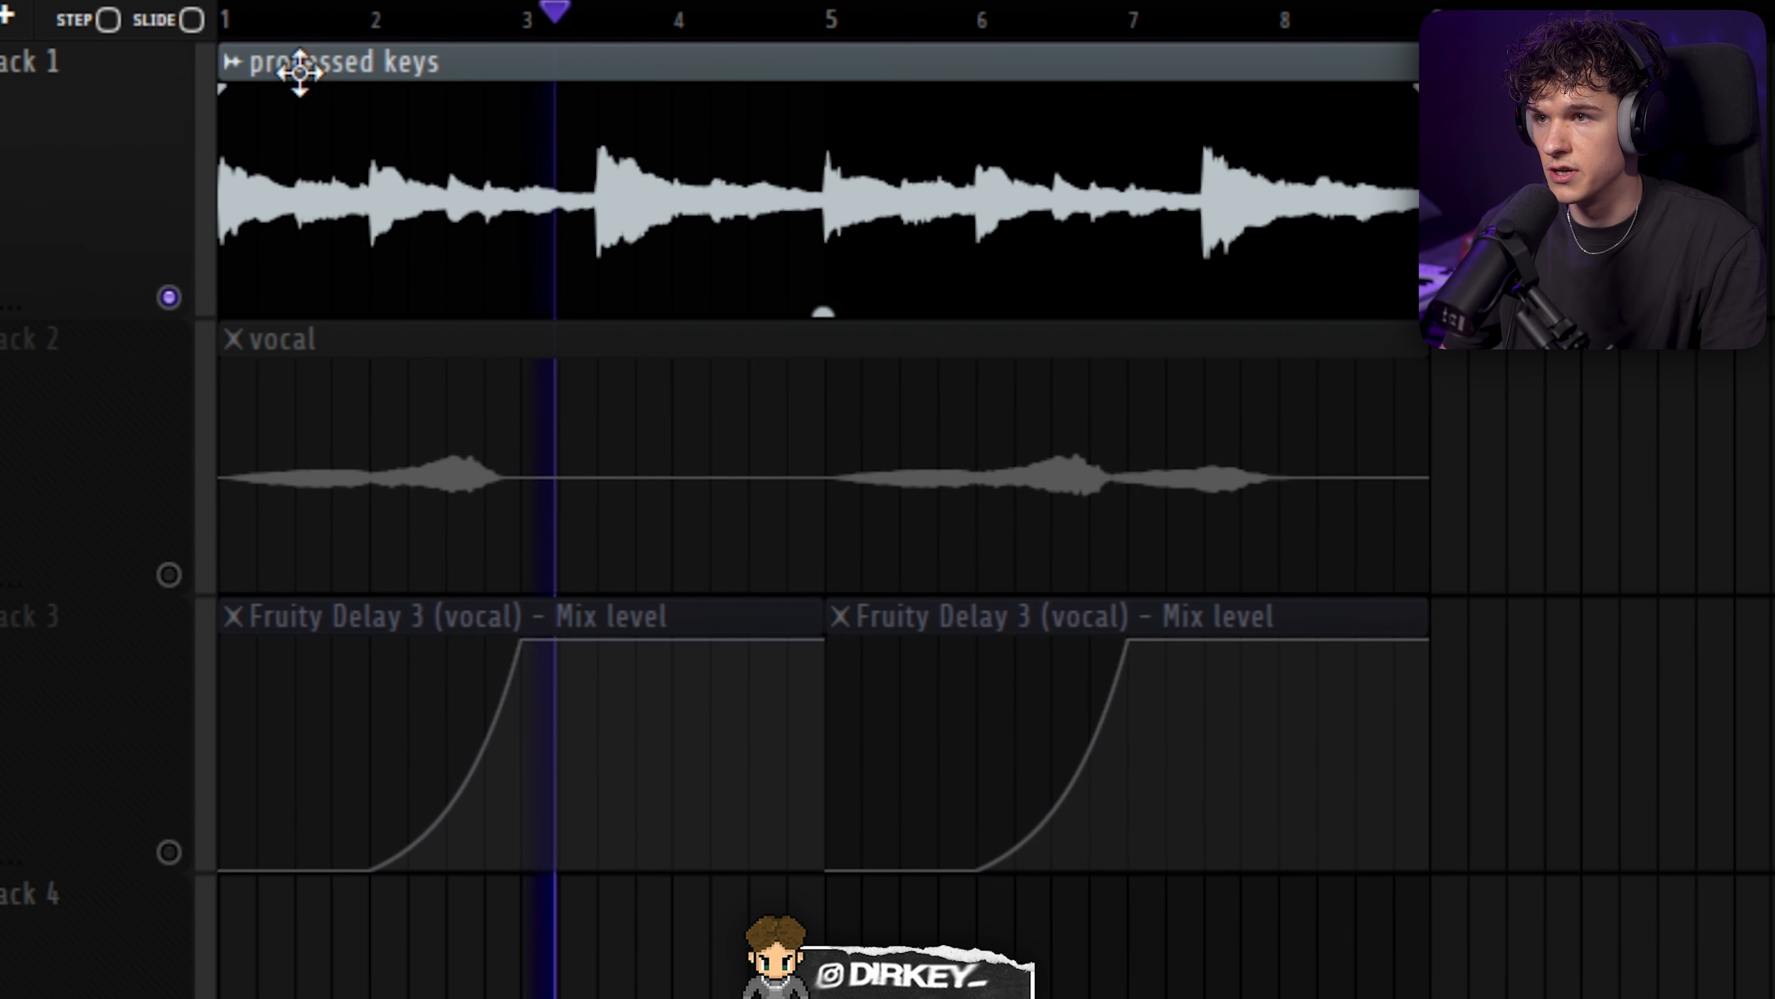
- Unmute the vocal track and the Fruity Delay 3 mix level automation track beneath it
click(150, 575)
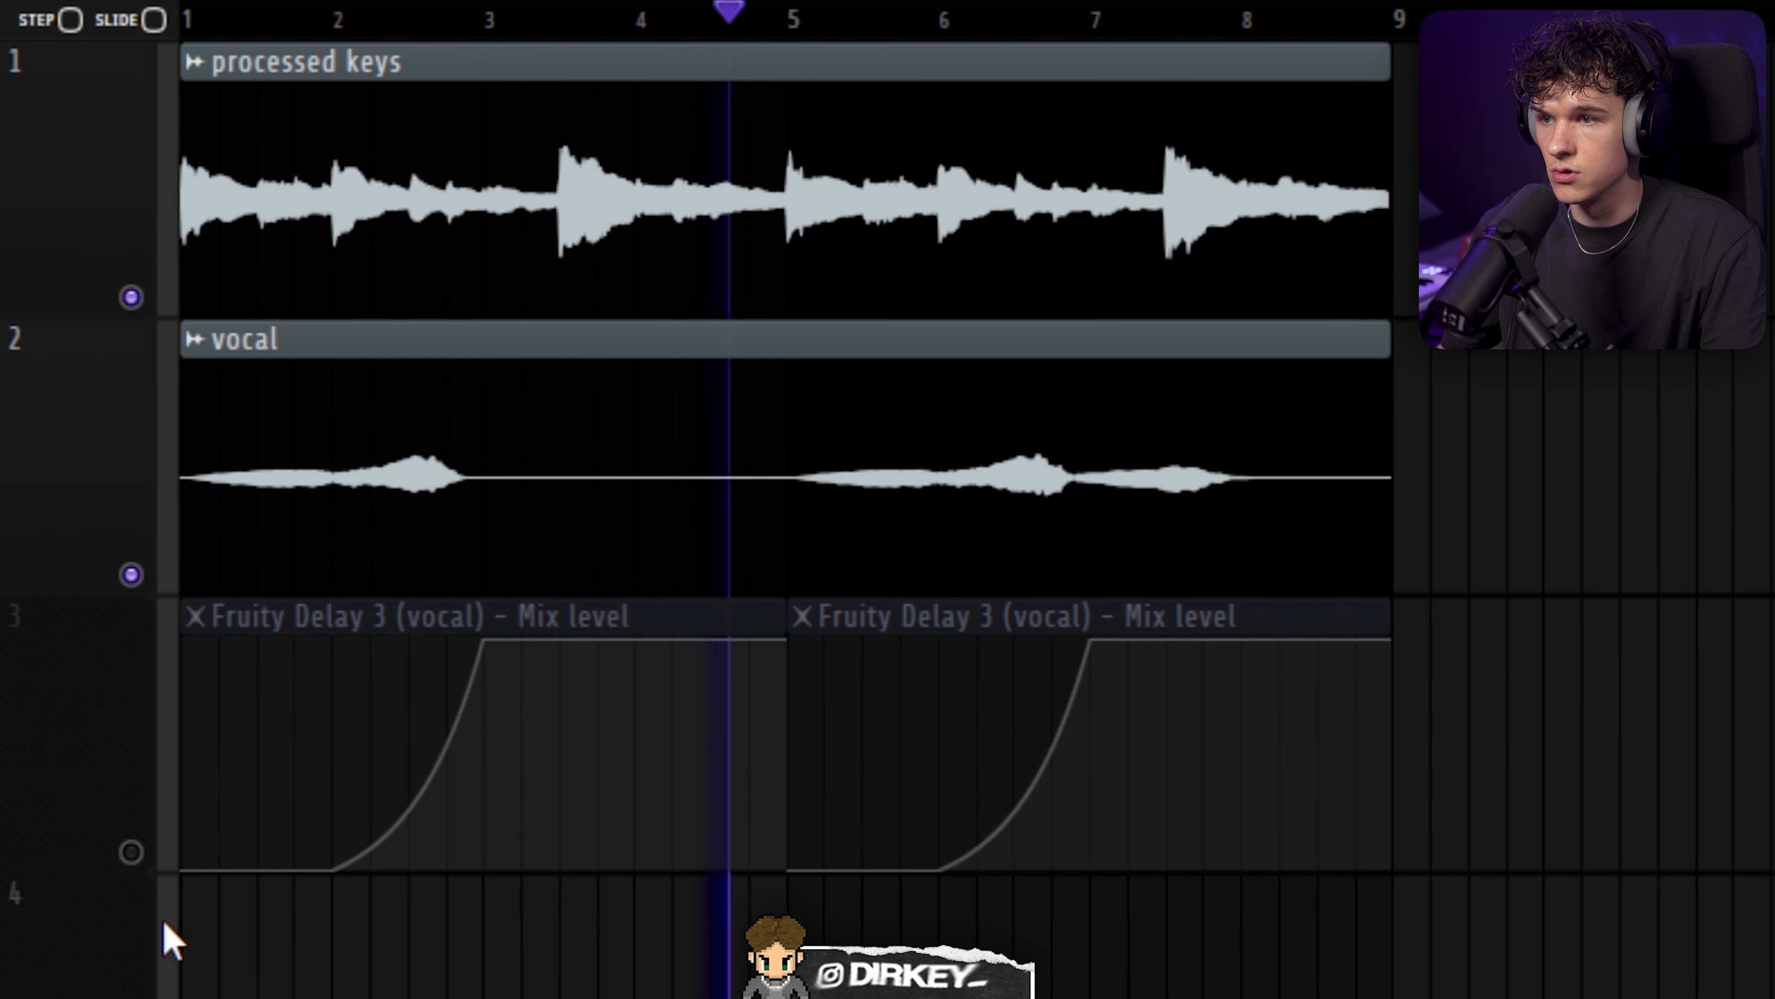
click(150, 852)
mouse_move(458, 683)
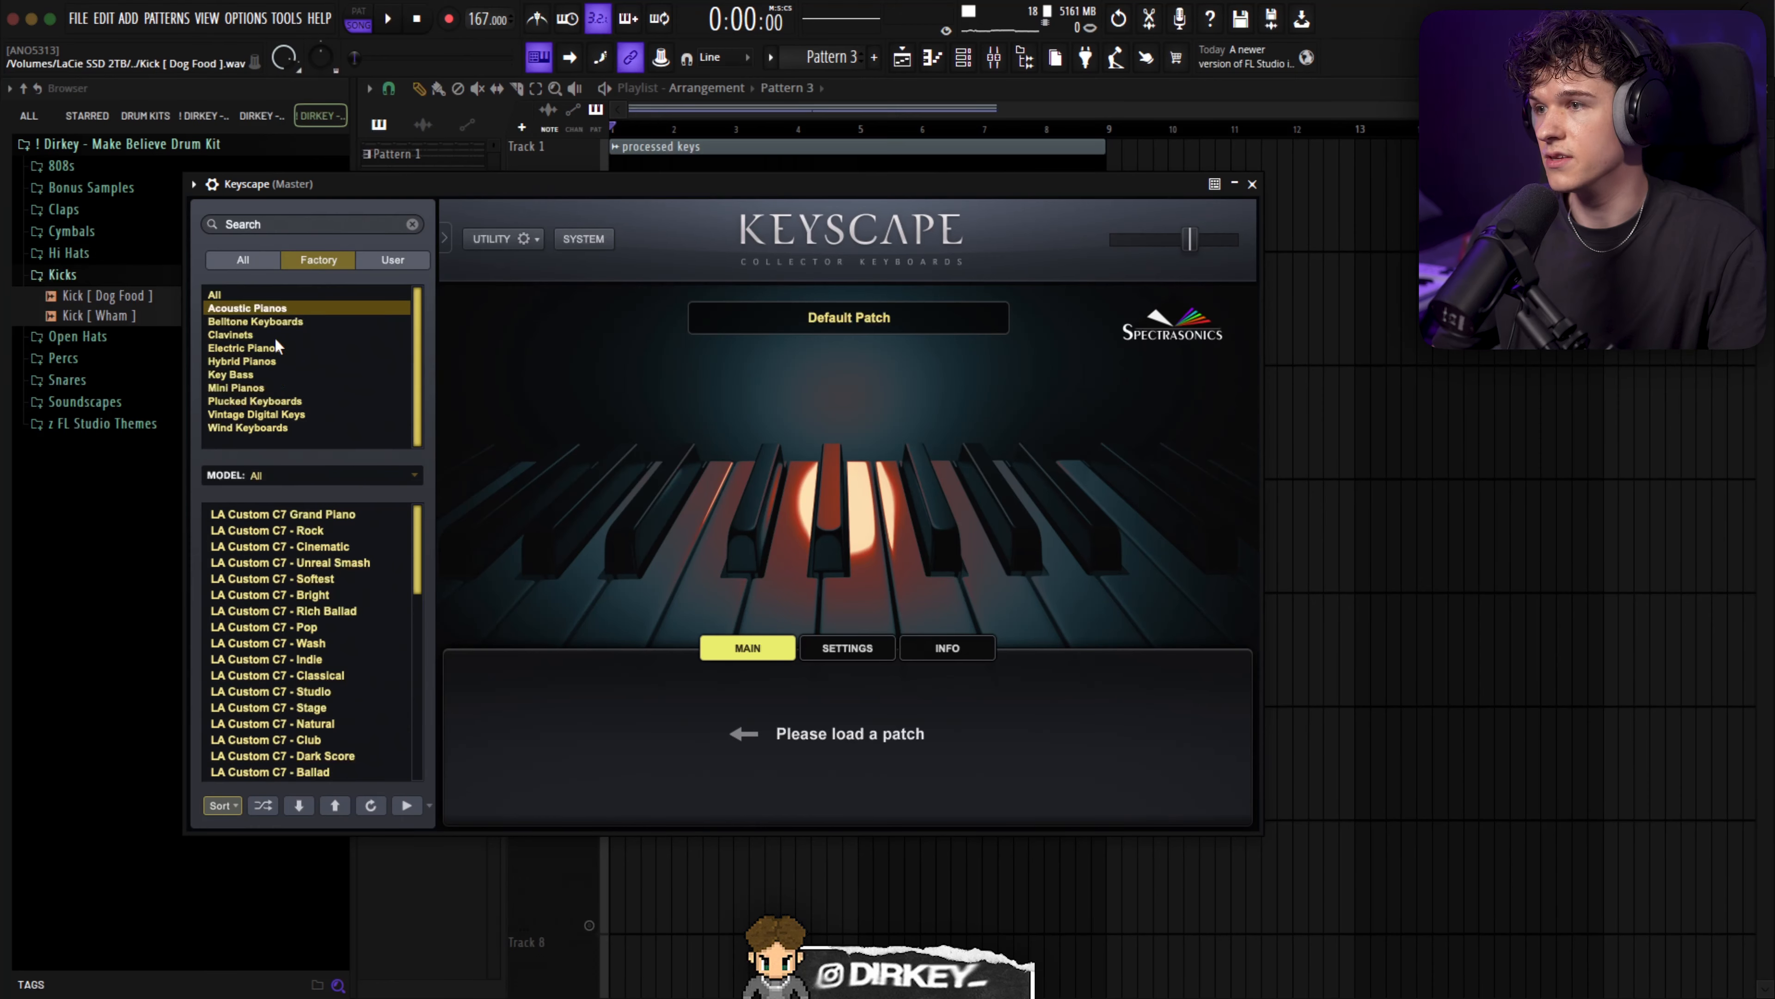
- Load the LA Custom C7 - Wash piano patch in Keyscape and duplicate the four-bar C3 note to fill eight bars
click(267, 643)
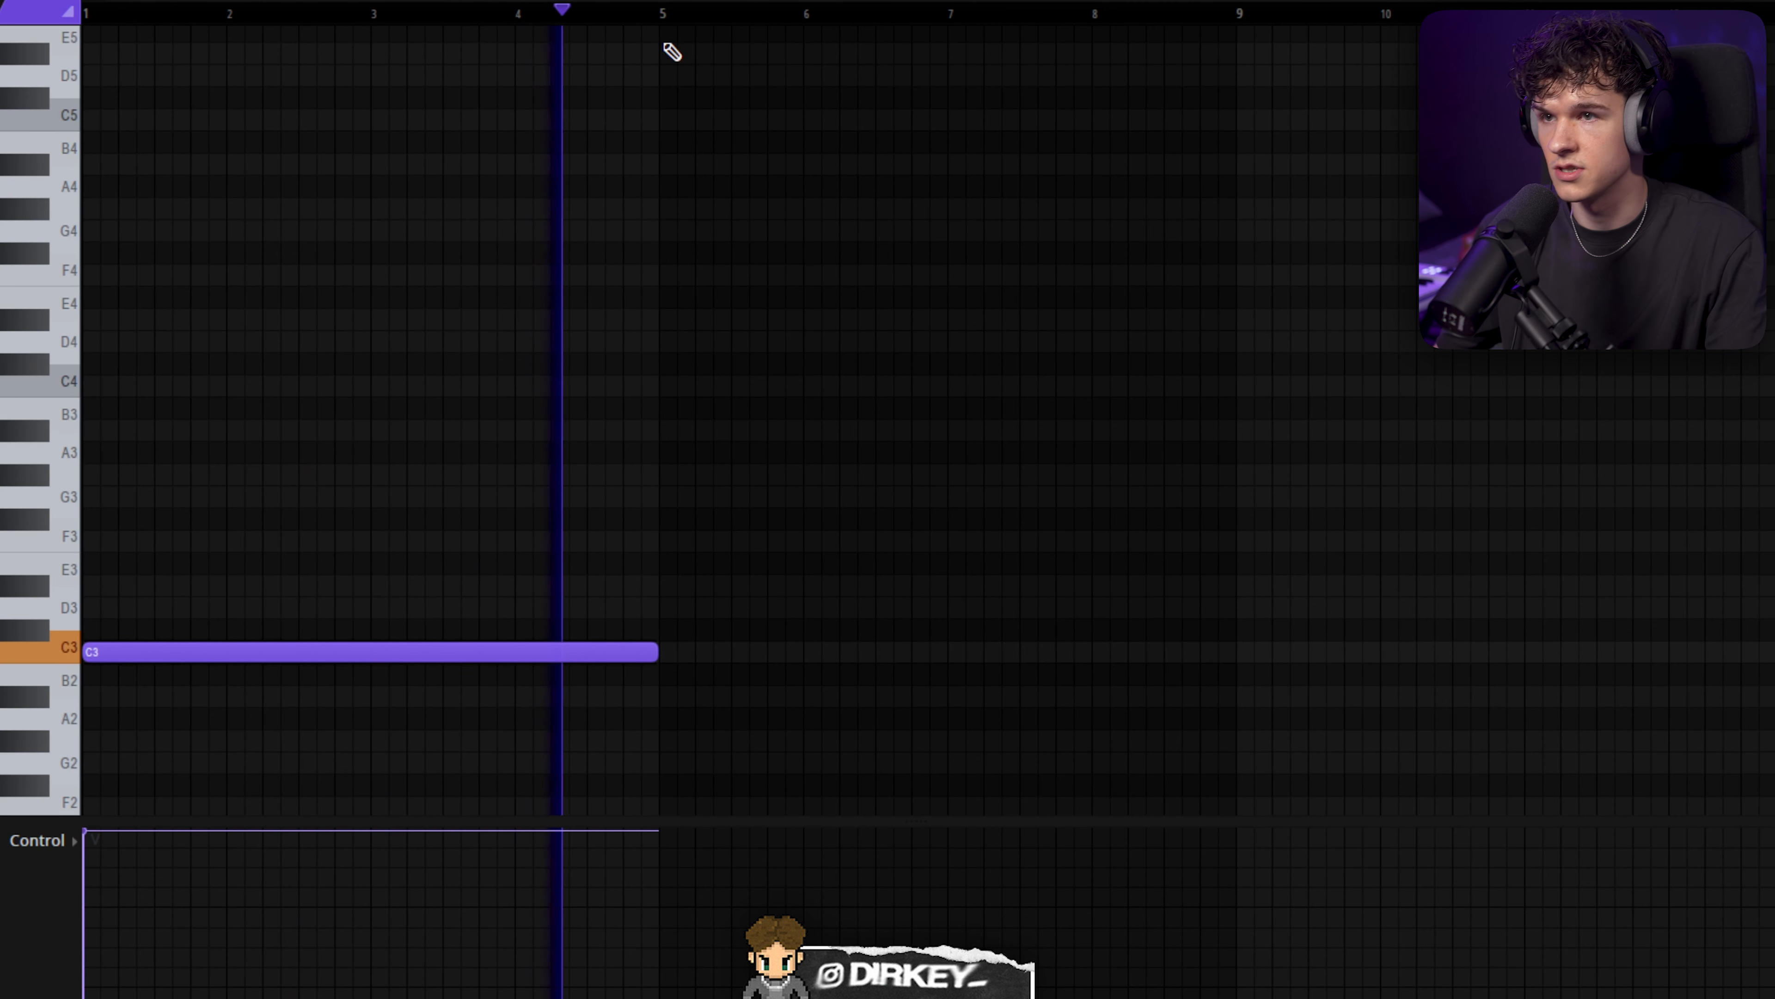
key(ctrl+b)
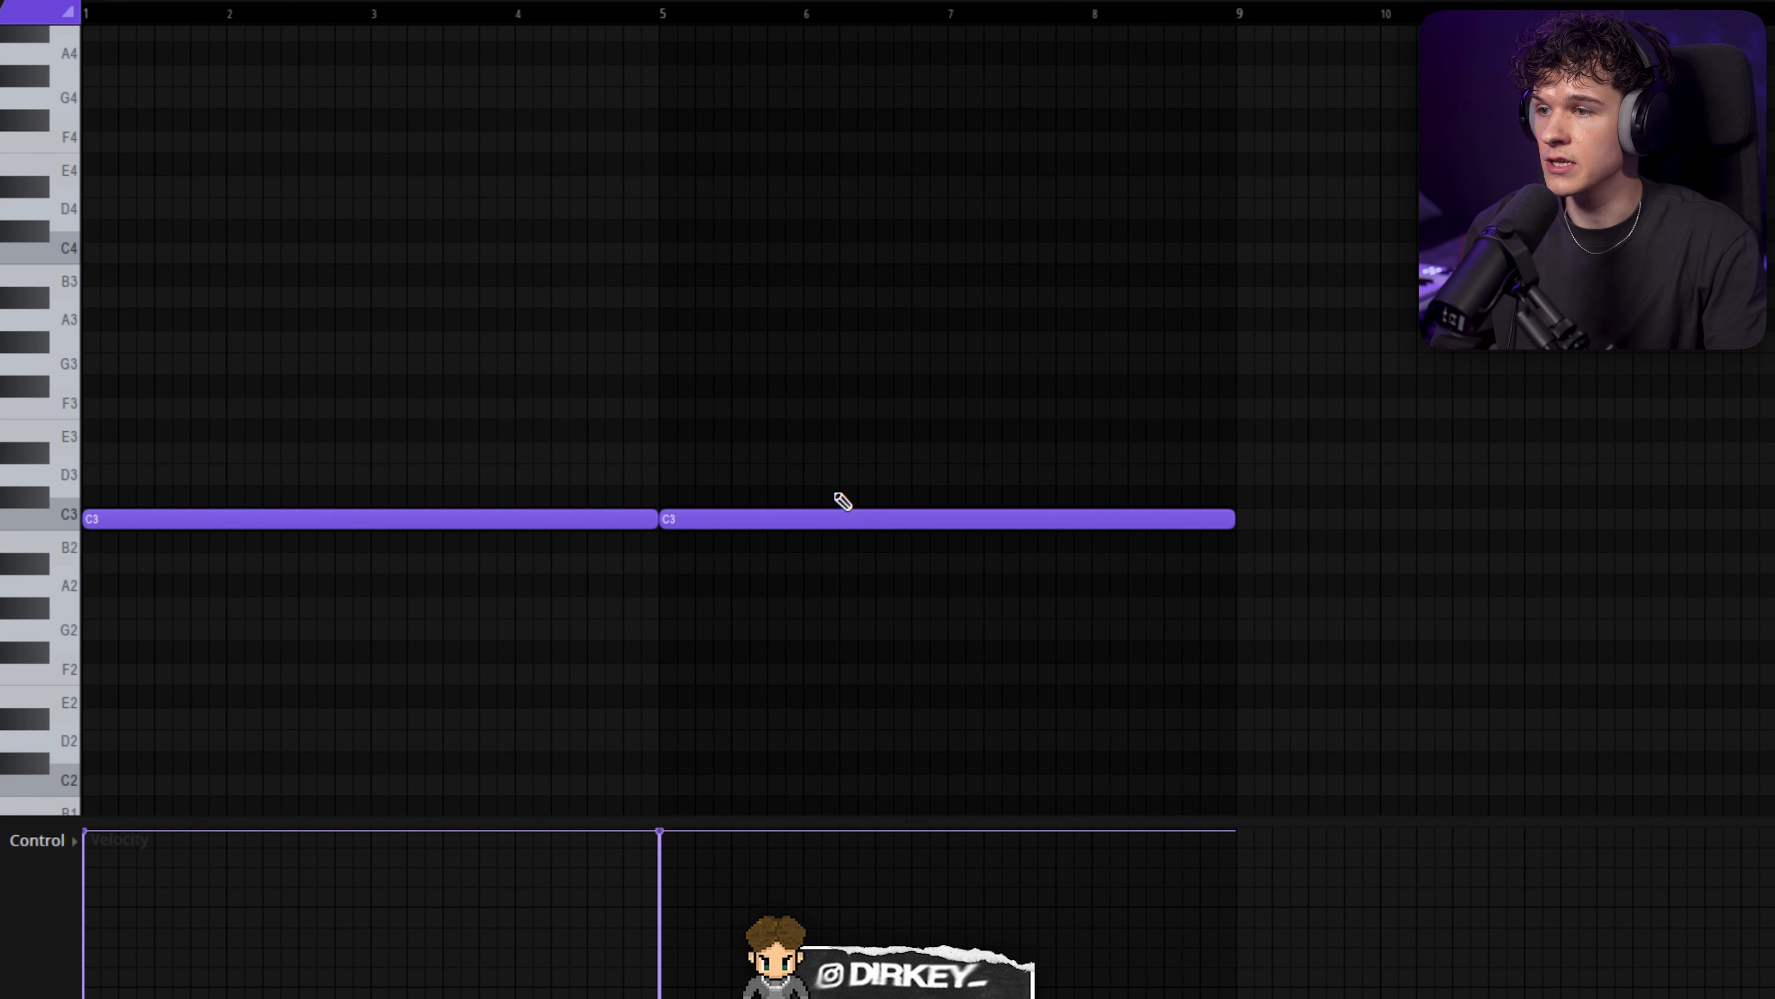
- Copy both C3 notes one octave up to C4 and lower the velocity of the C3 notes
drag(396, 443, 822, 591)
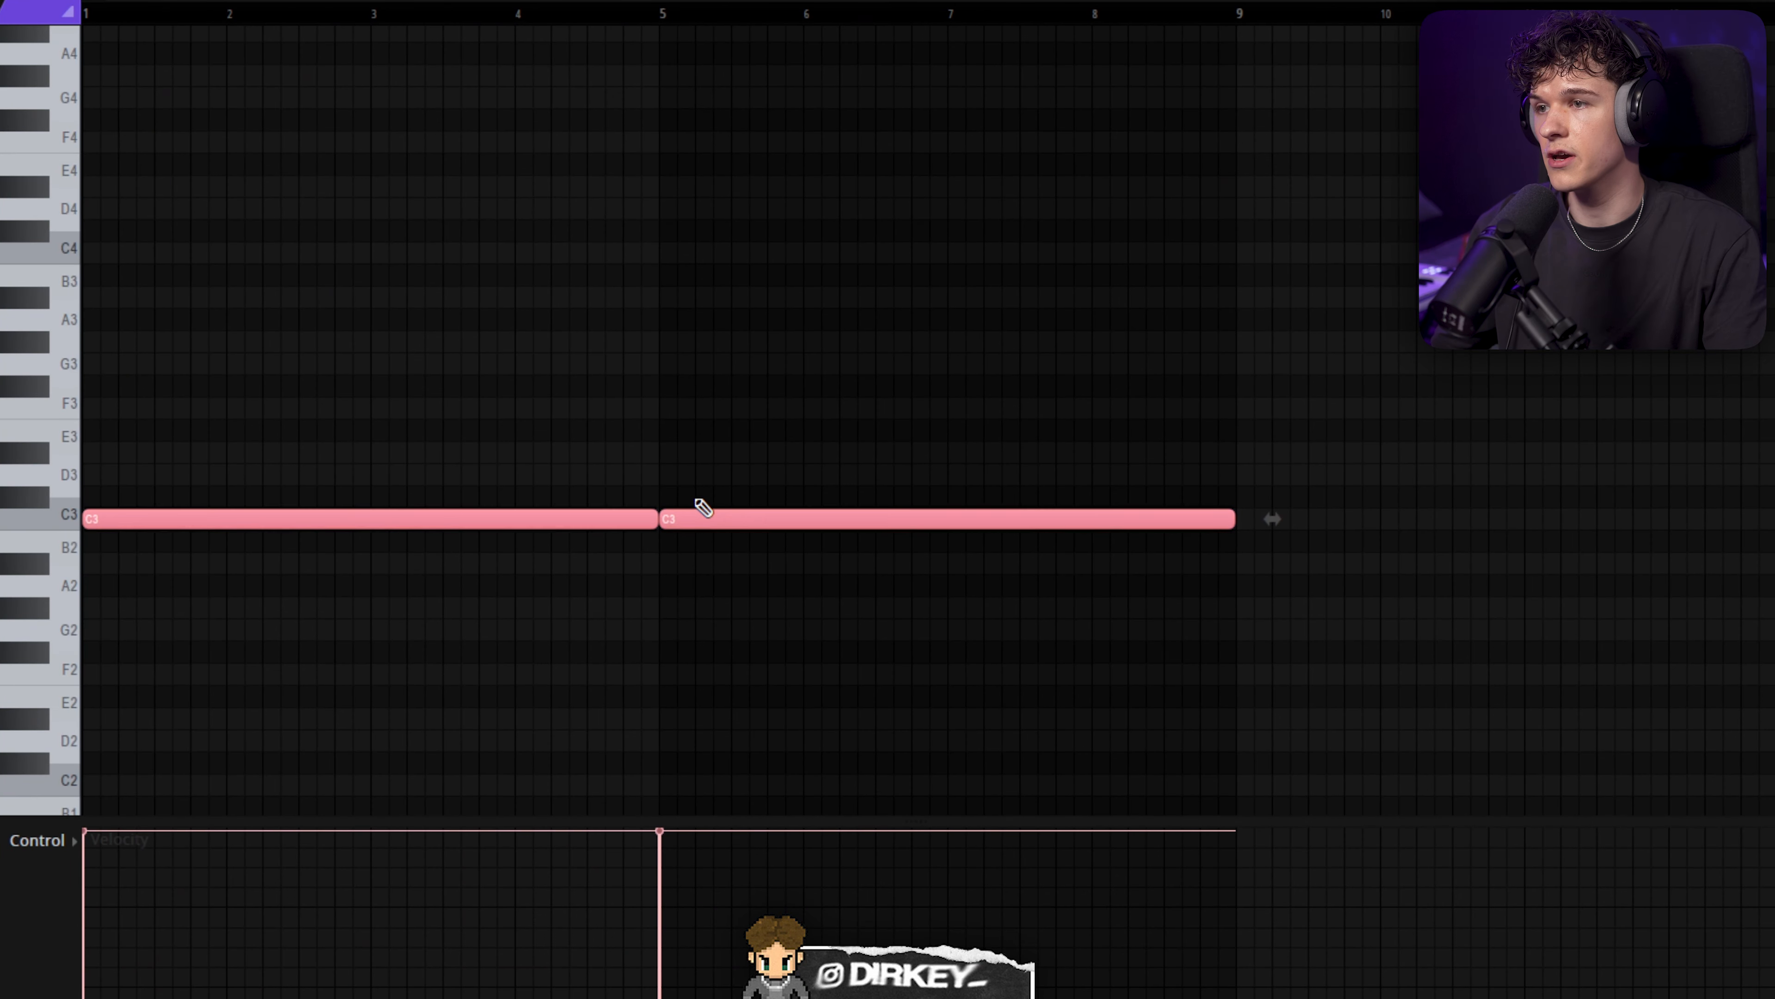
key(ctrl+shift+Up)
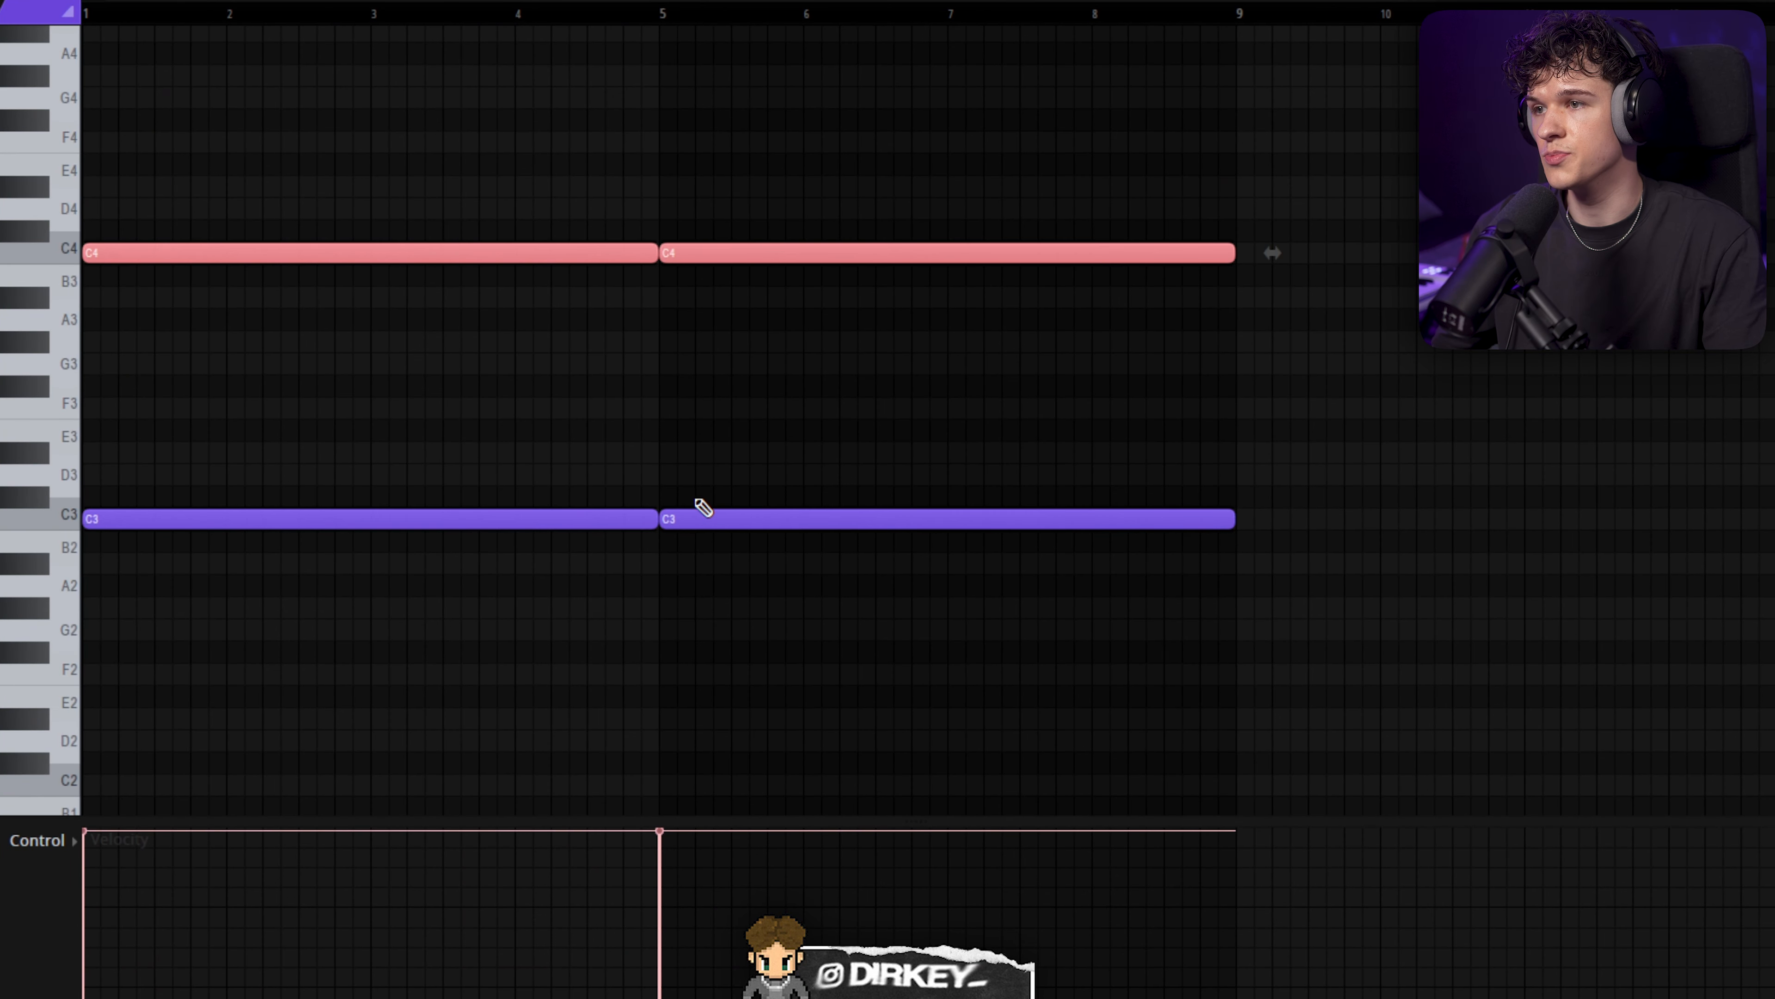
key(ctrl+z)
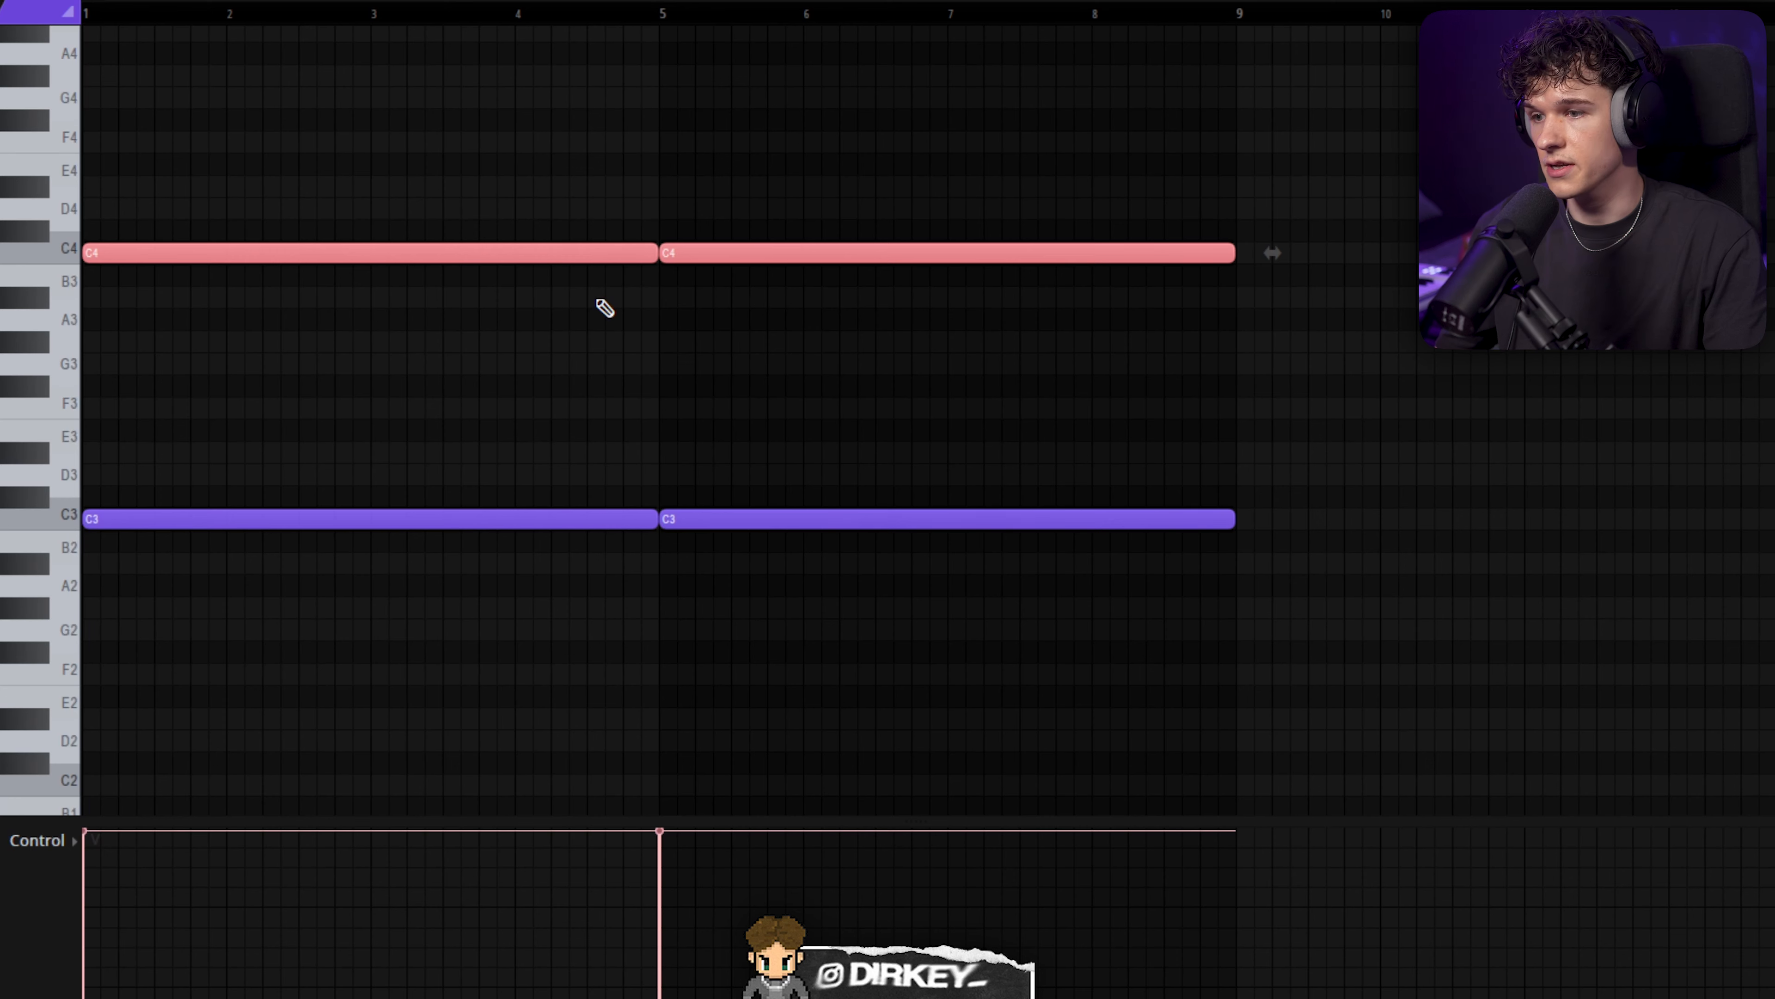
drag(575, 401, 860, 589)
scroll(809, 572, down, 5)
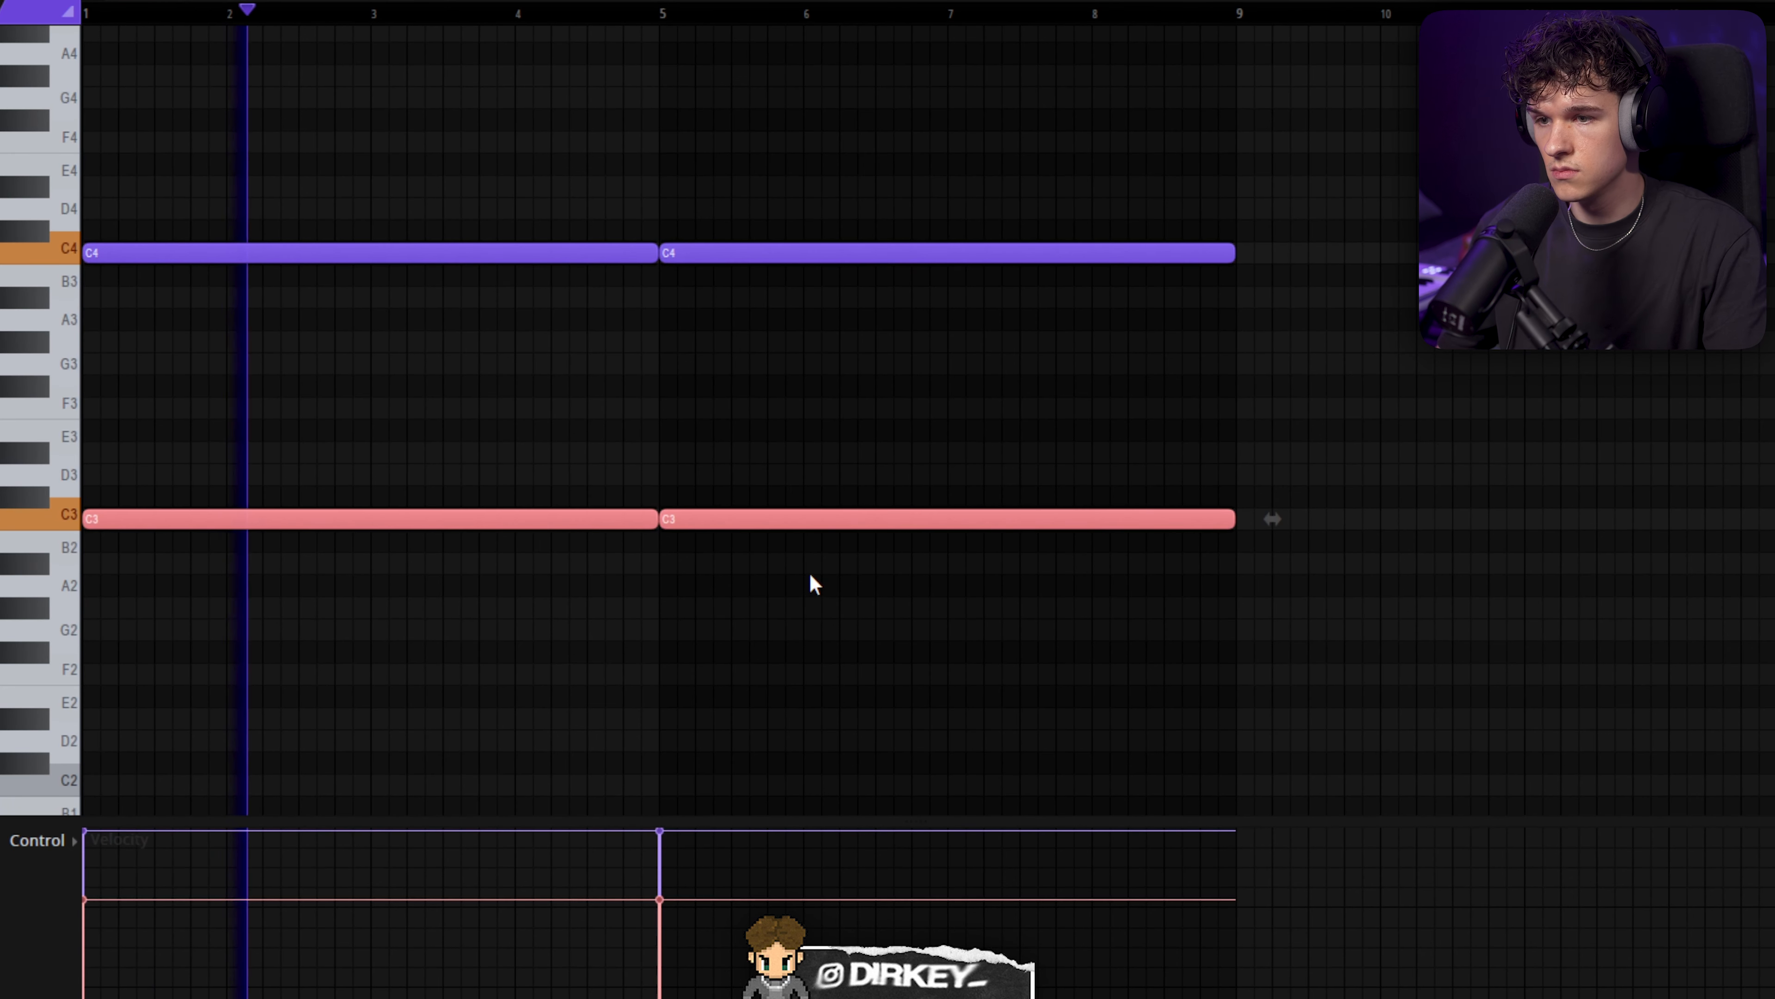
- Copy the two C4 notes two octaves down to C2 and lower the velocity of the copies
drag(587, 196, 832, 304)
key(ctrl+c)
key(ctrl+v)
key(ctrl+Down)
key(ctrl+Down)
scroll(747, 338, down, 10)
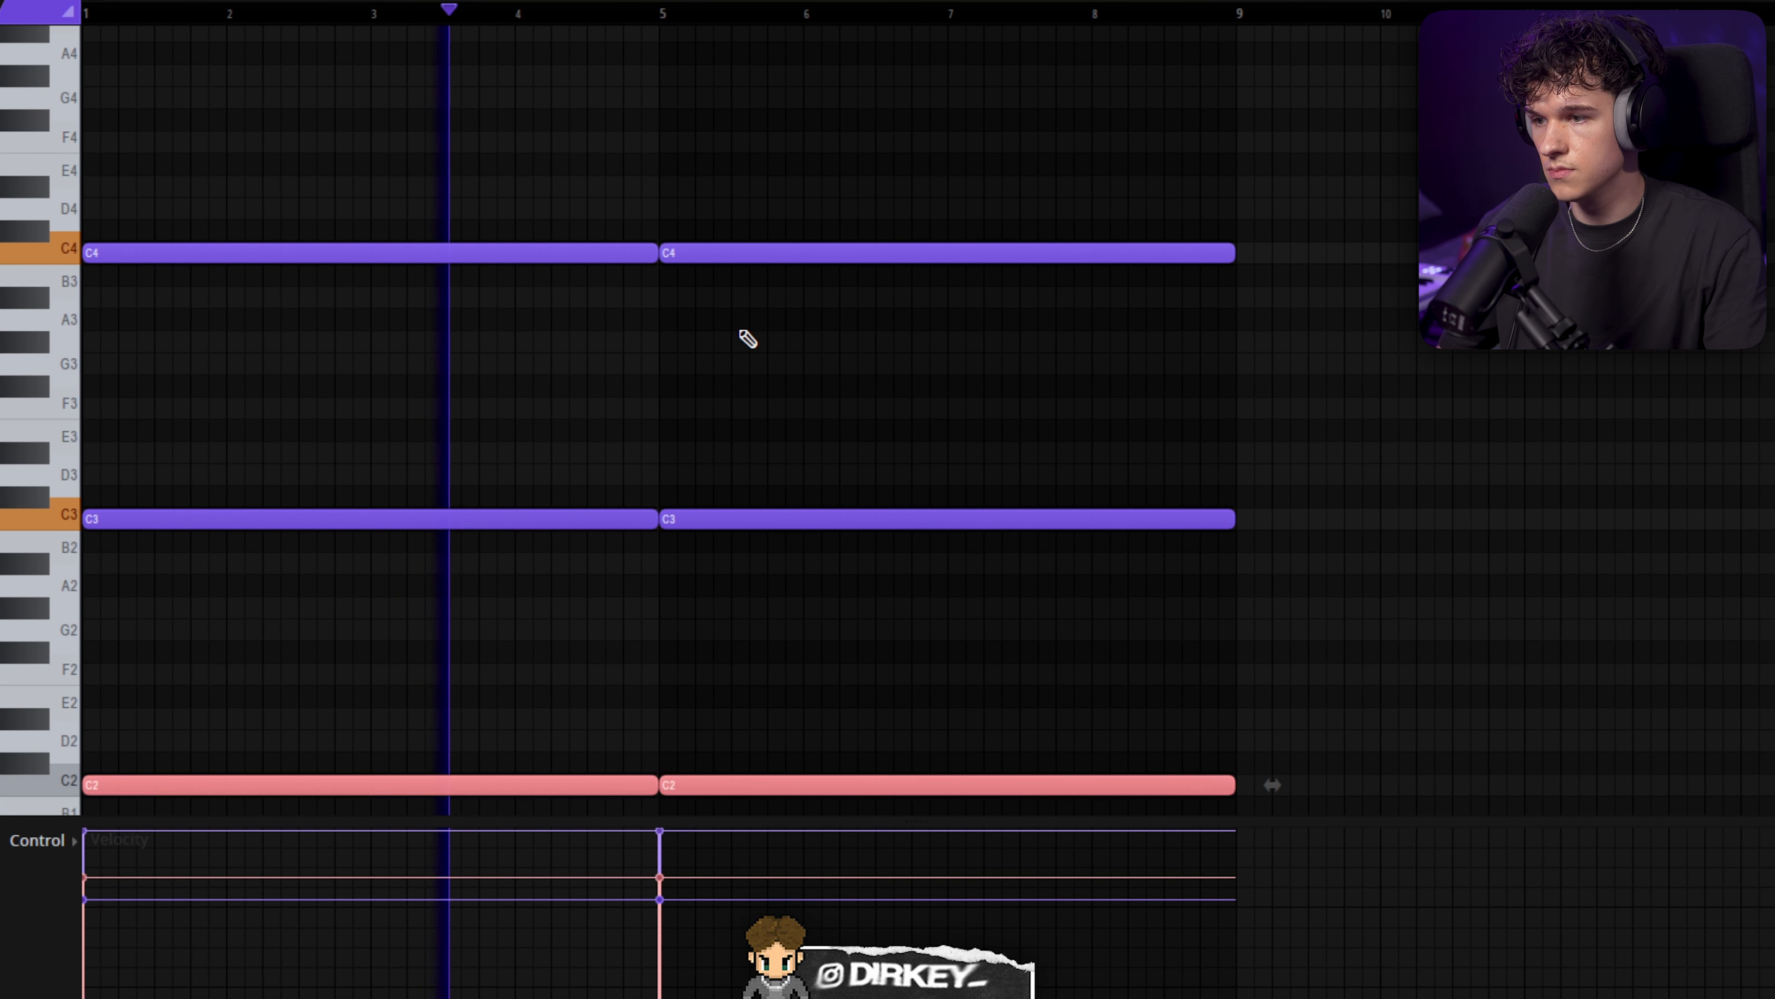
scroll(774, 468, down, 3)
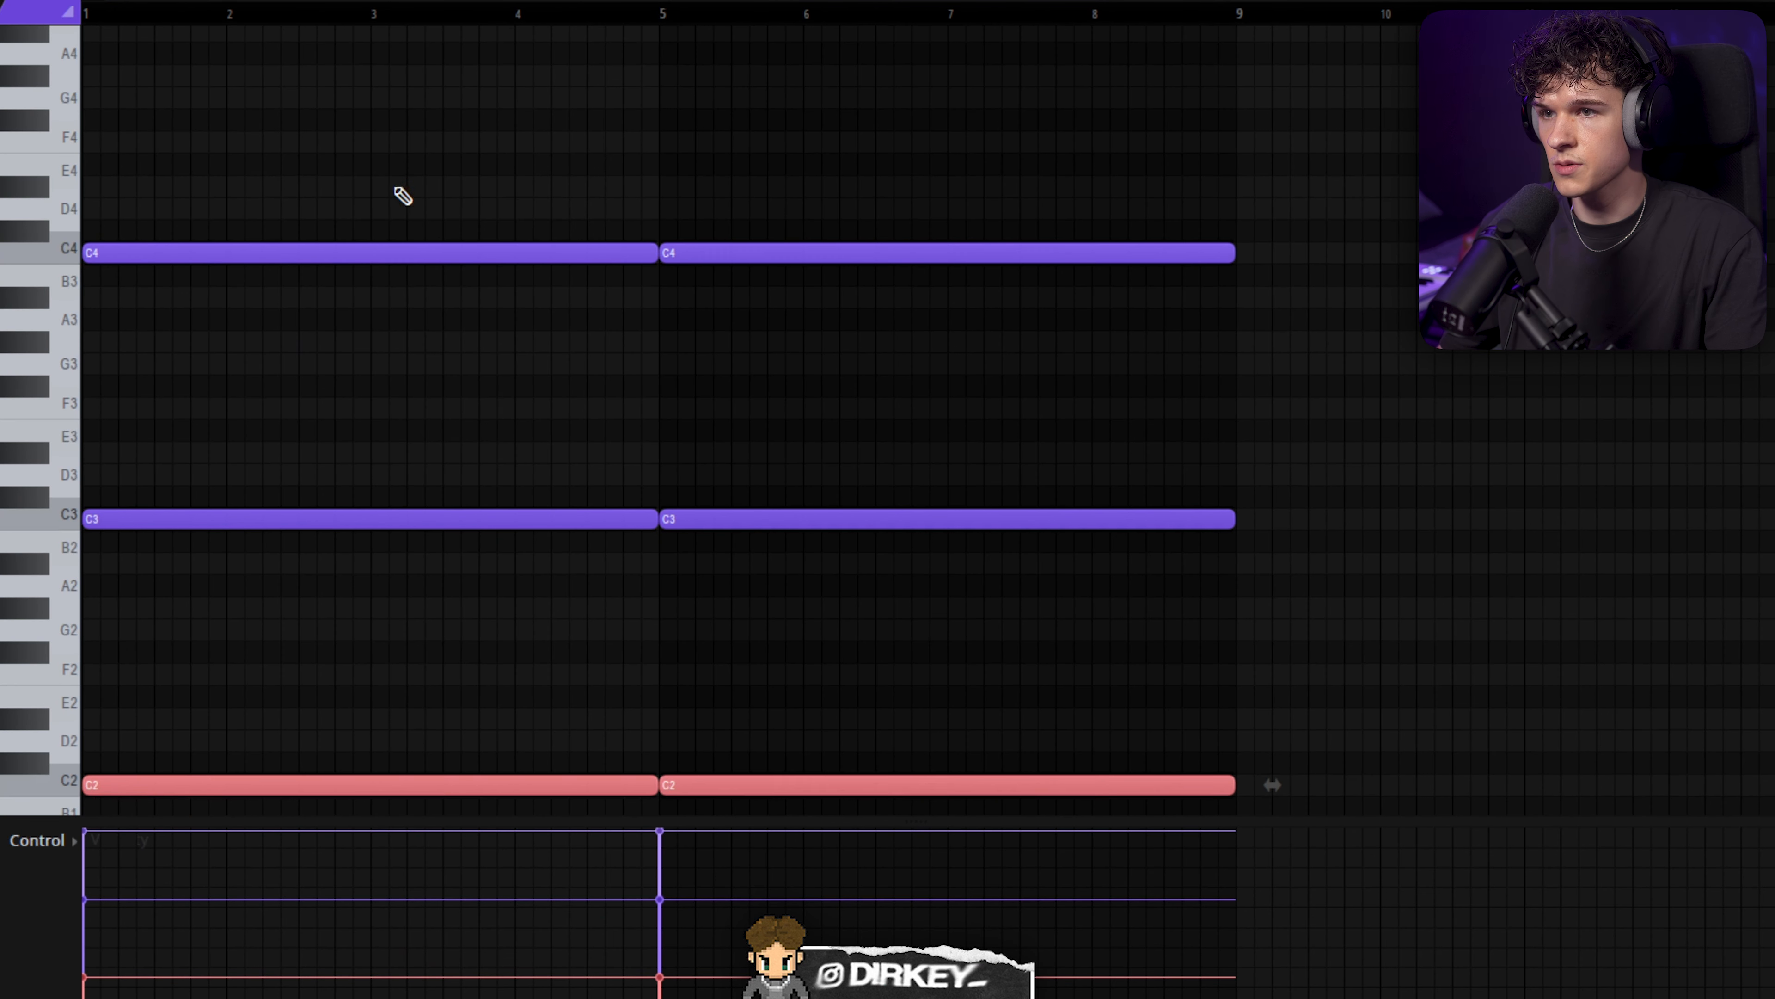
- Try the piano part without its C4 and C2 notes, and undo both deletions
drag(396, 188, 741, 283)
key(Delete)
drag(366, 708, 846, 797)
key(Delete)
key(space)
key(space)
key(ctrl+z)
key(ctrl+z)
key(space)
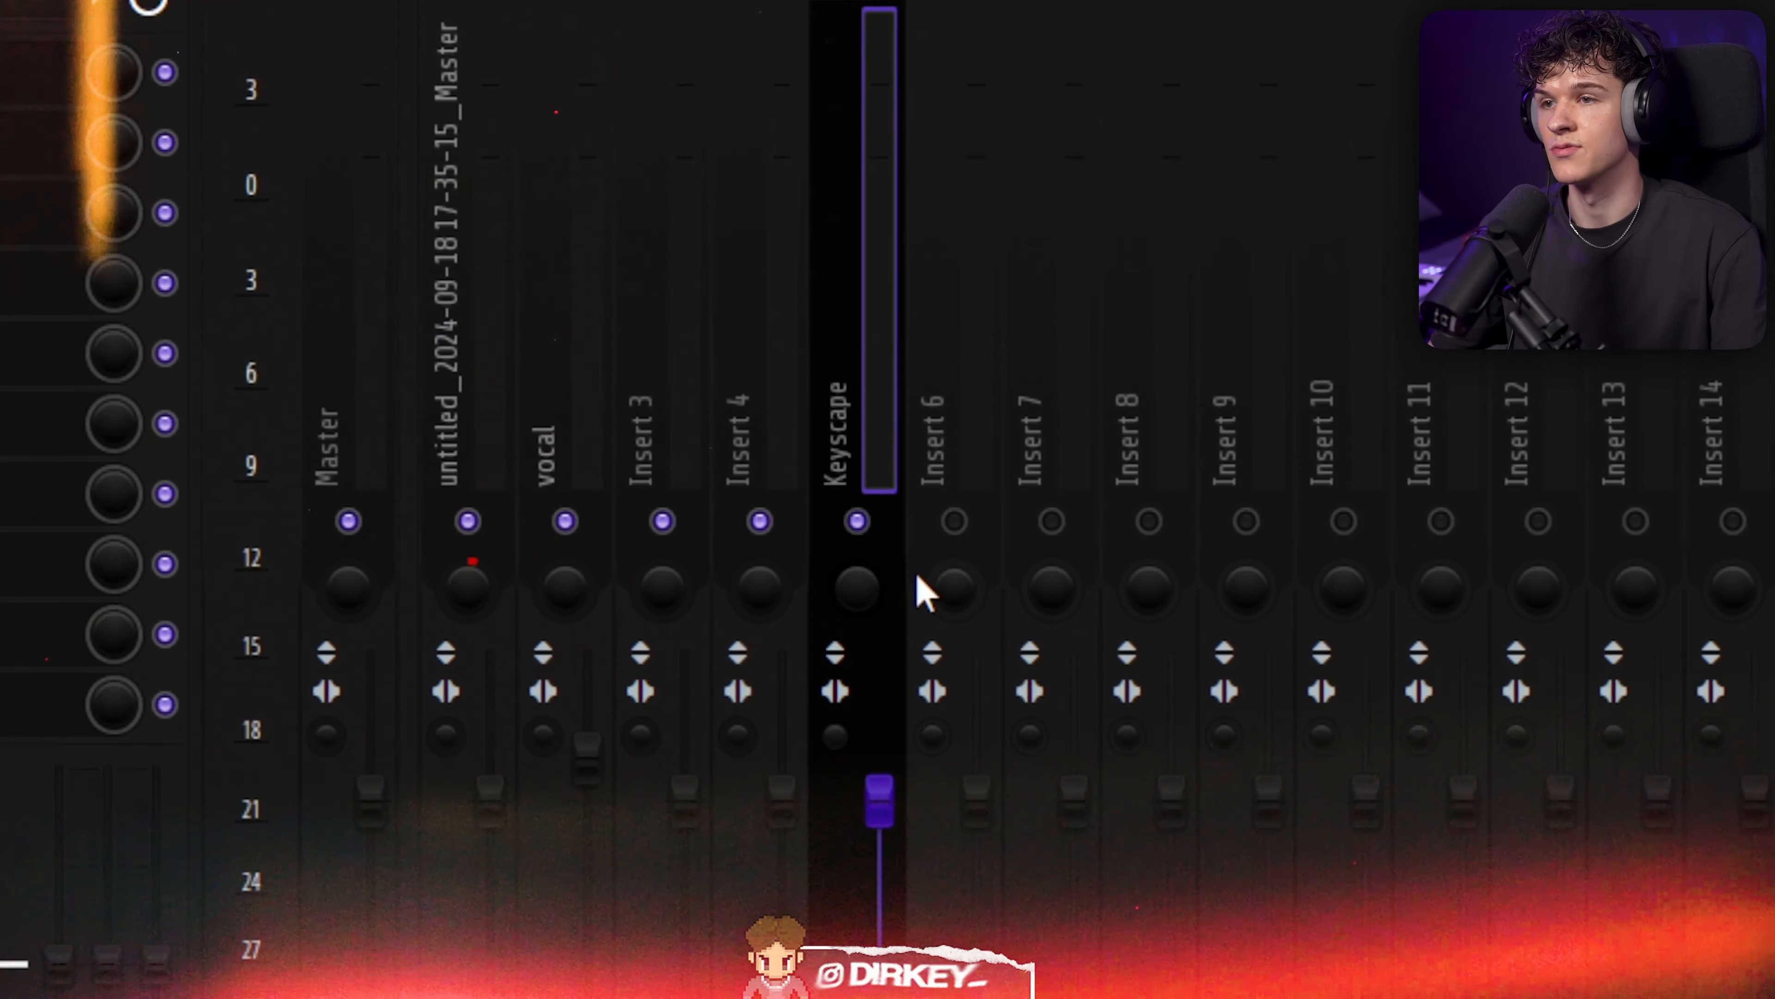
- Pan the Keyscape mixer track to the left and insert Fruity Parametric EQ 2 on it
drag(854, 584, 854, 615)
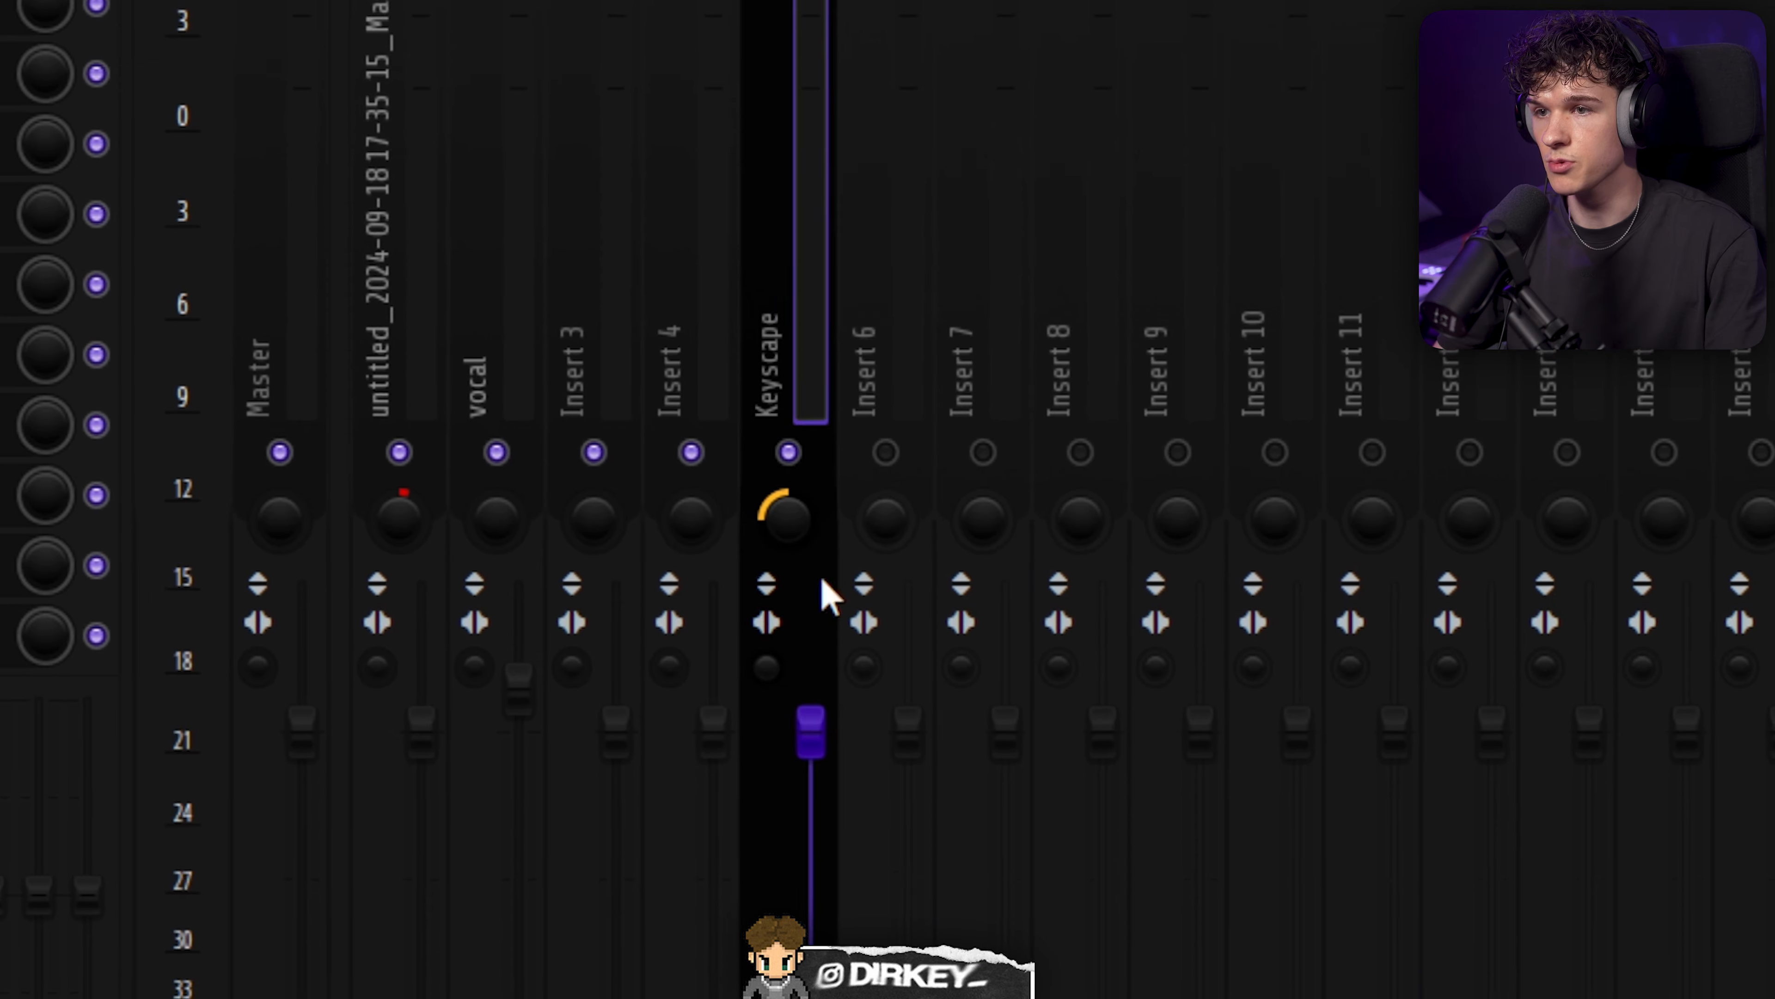
key(space)
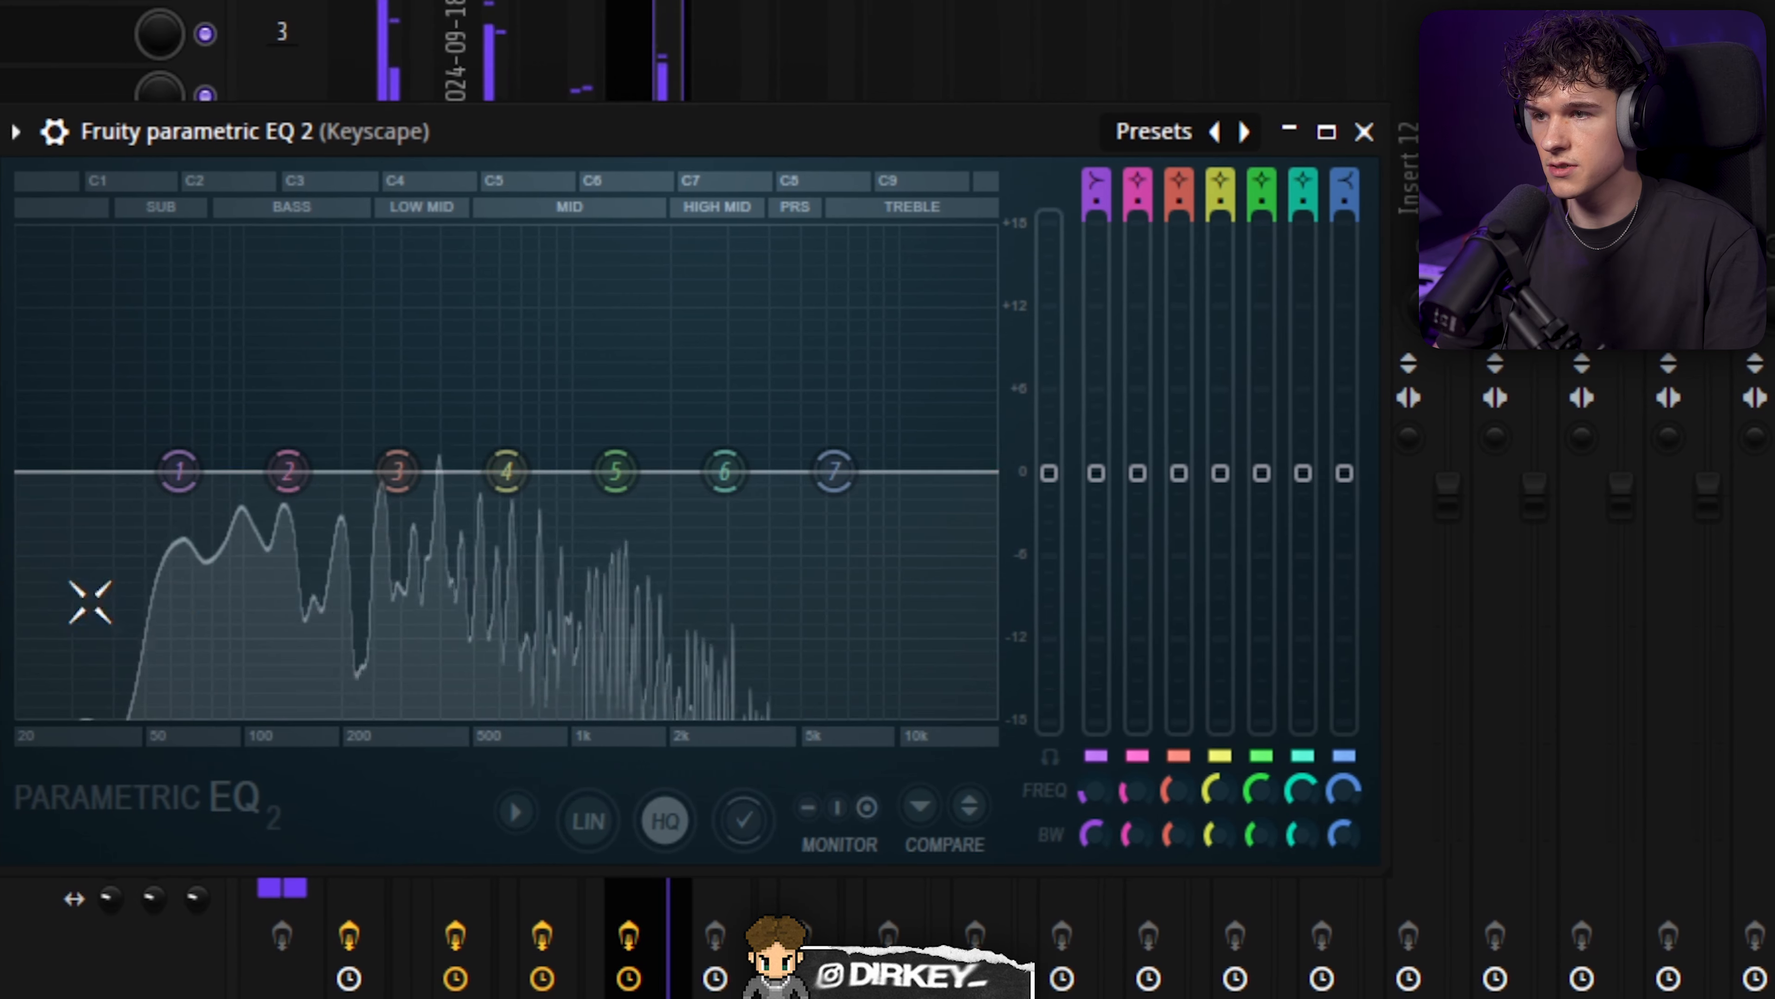
click(385, 692)
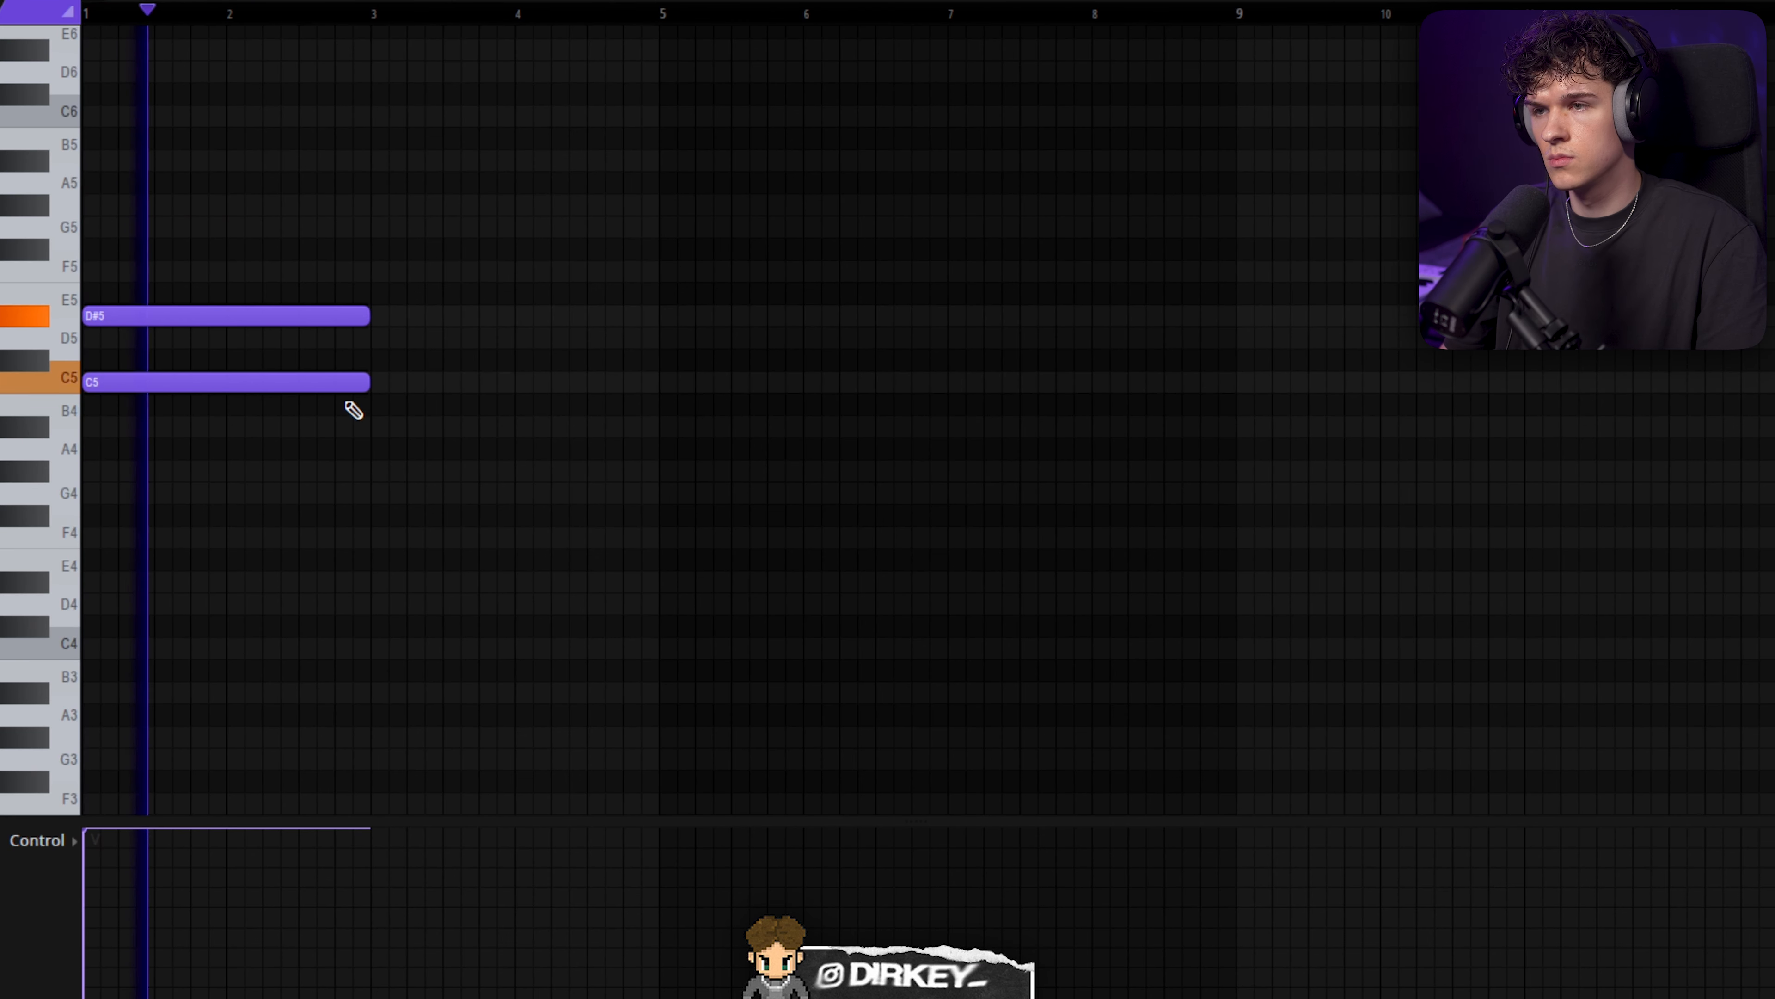
- Duplicate the two-bar C5 and D#5 strings chord at bar 3 and lower the copy's upper note to D5
key(ctrl+b)
click(398, 321)
key(shift+Down)
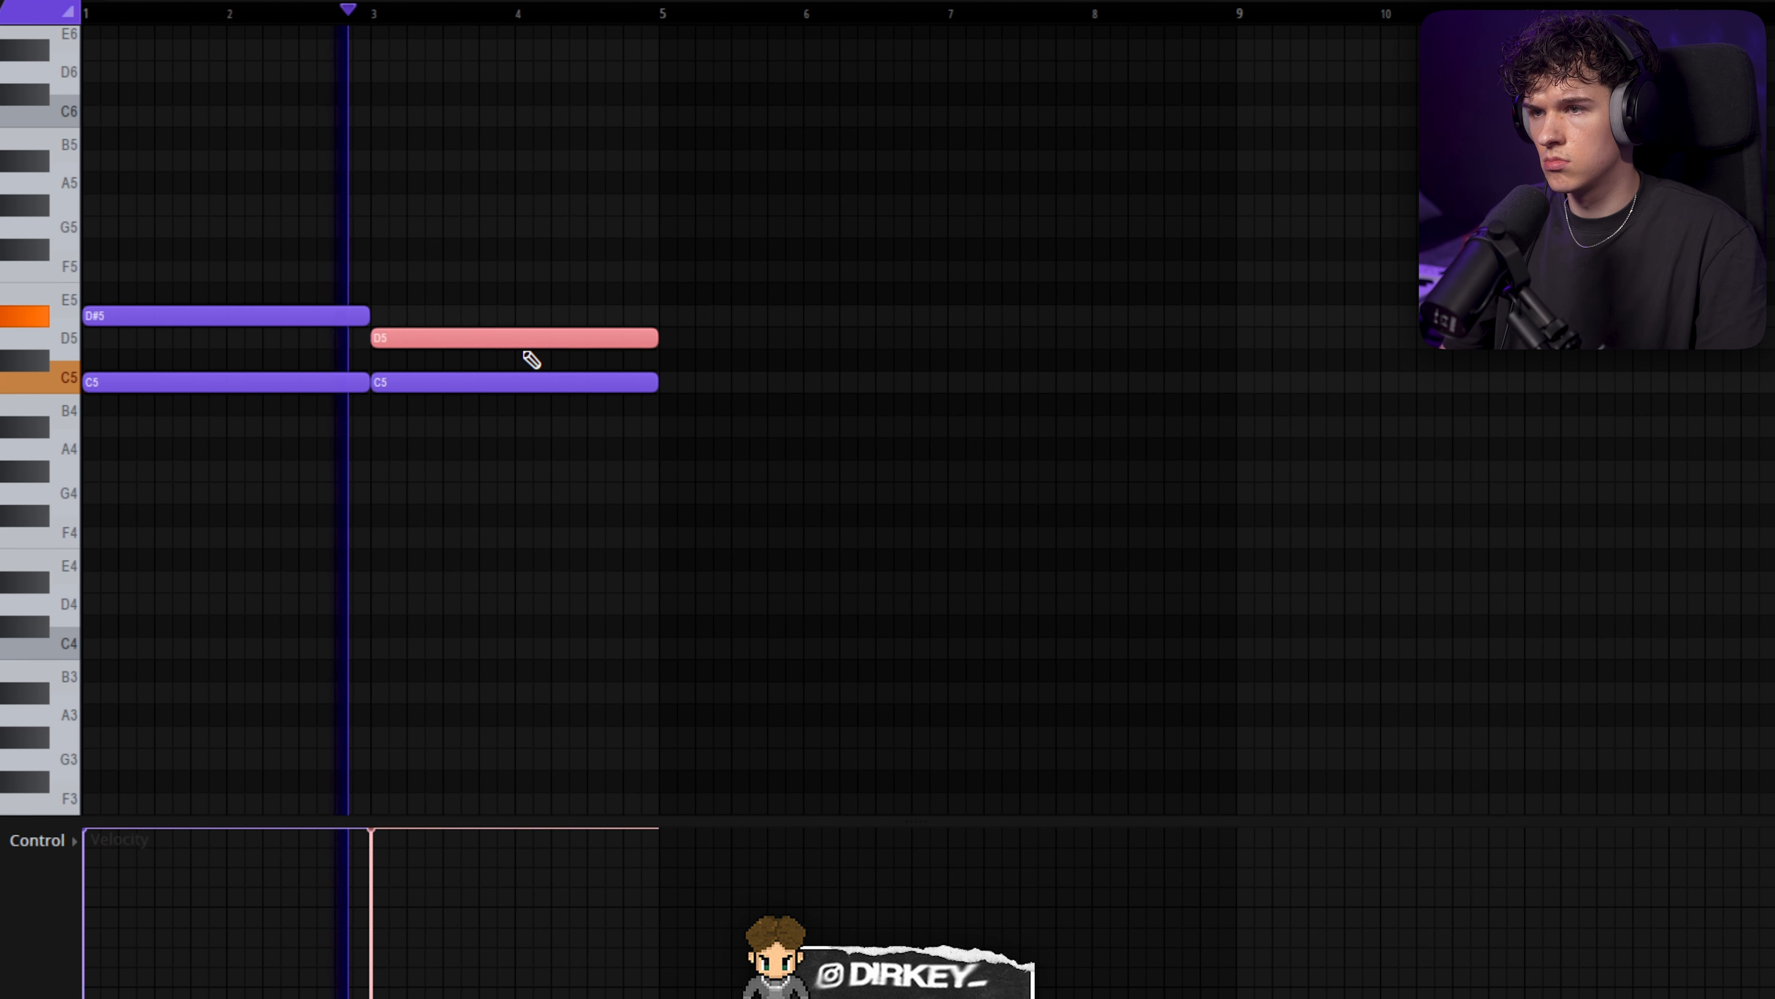
key(ctrl+d)
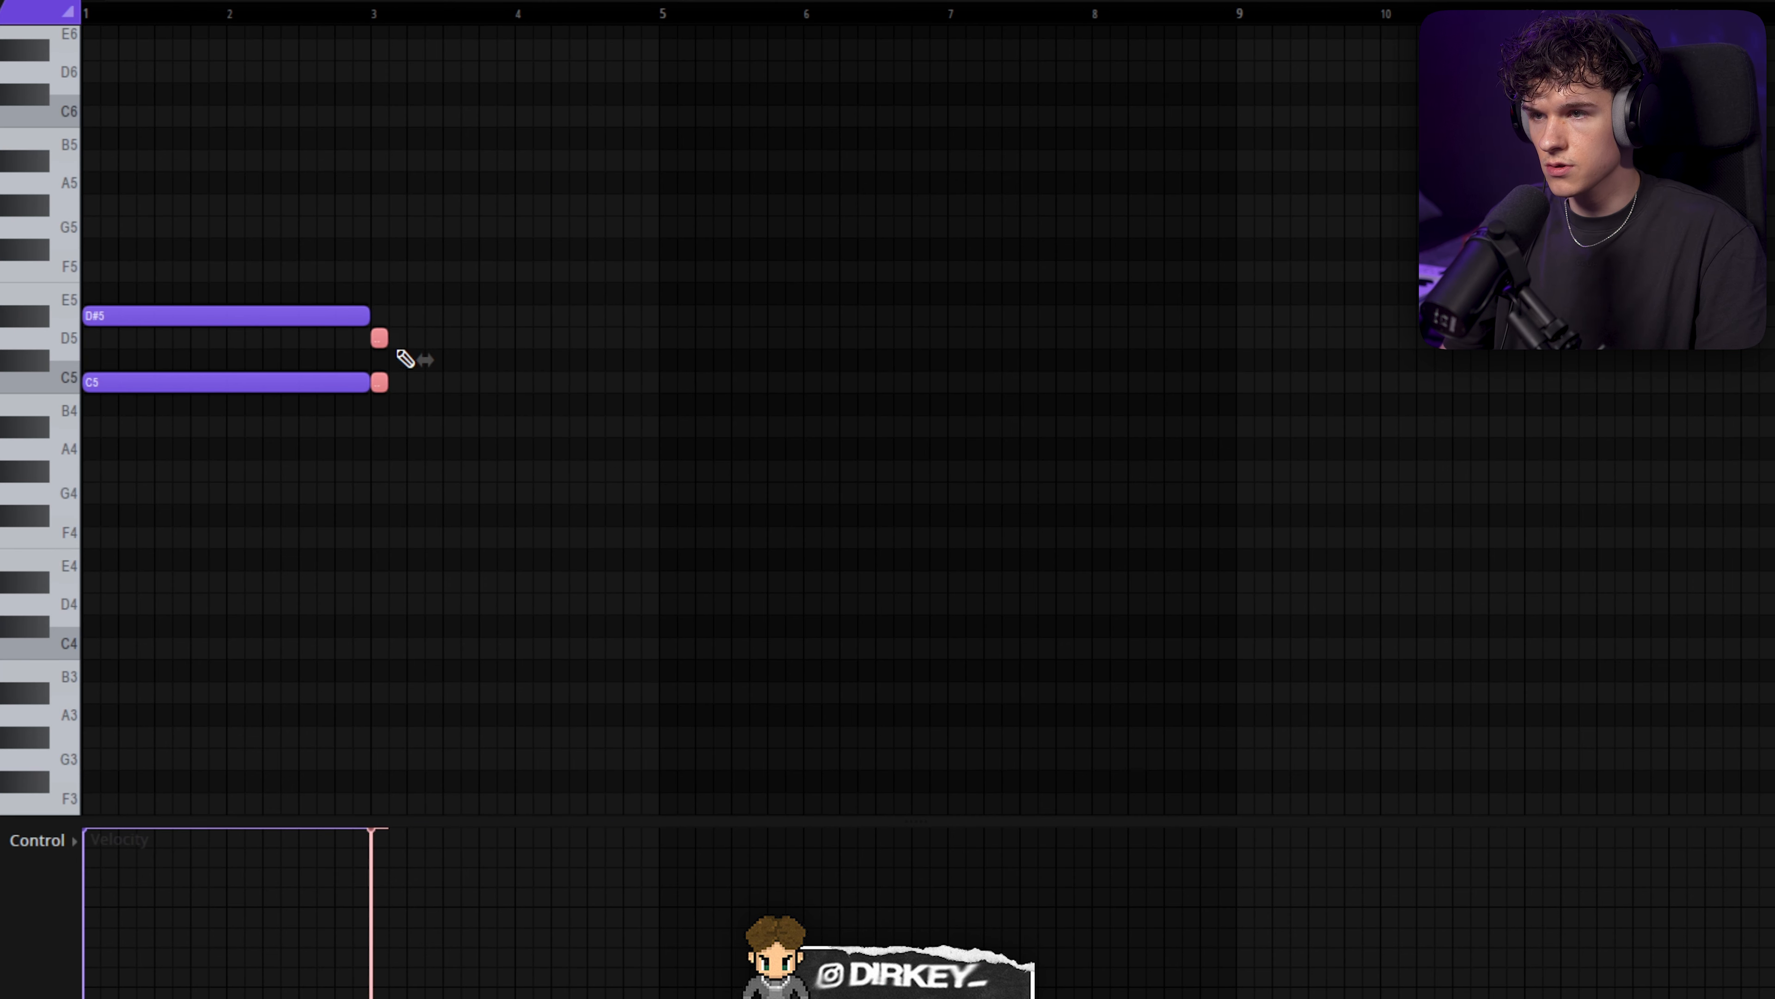
key(ctrl+d)
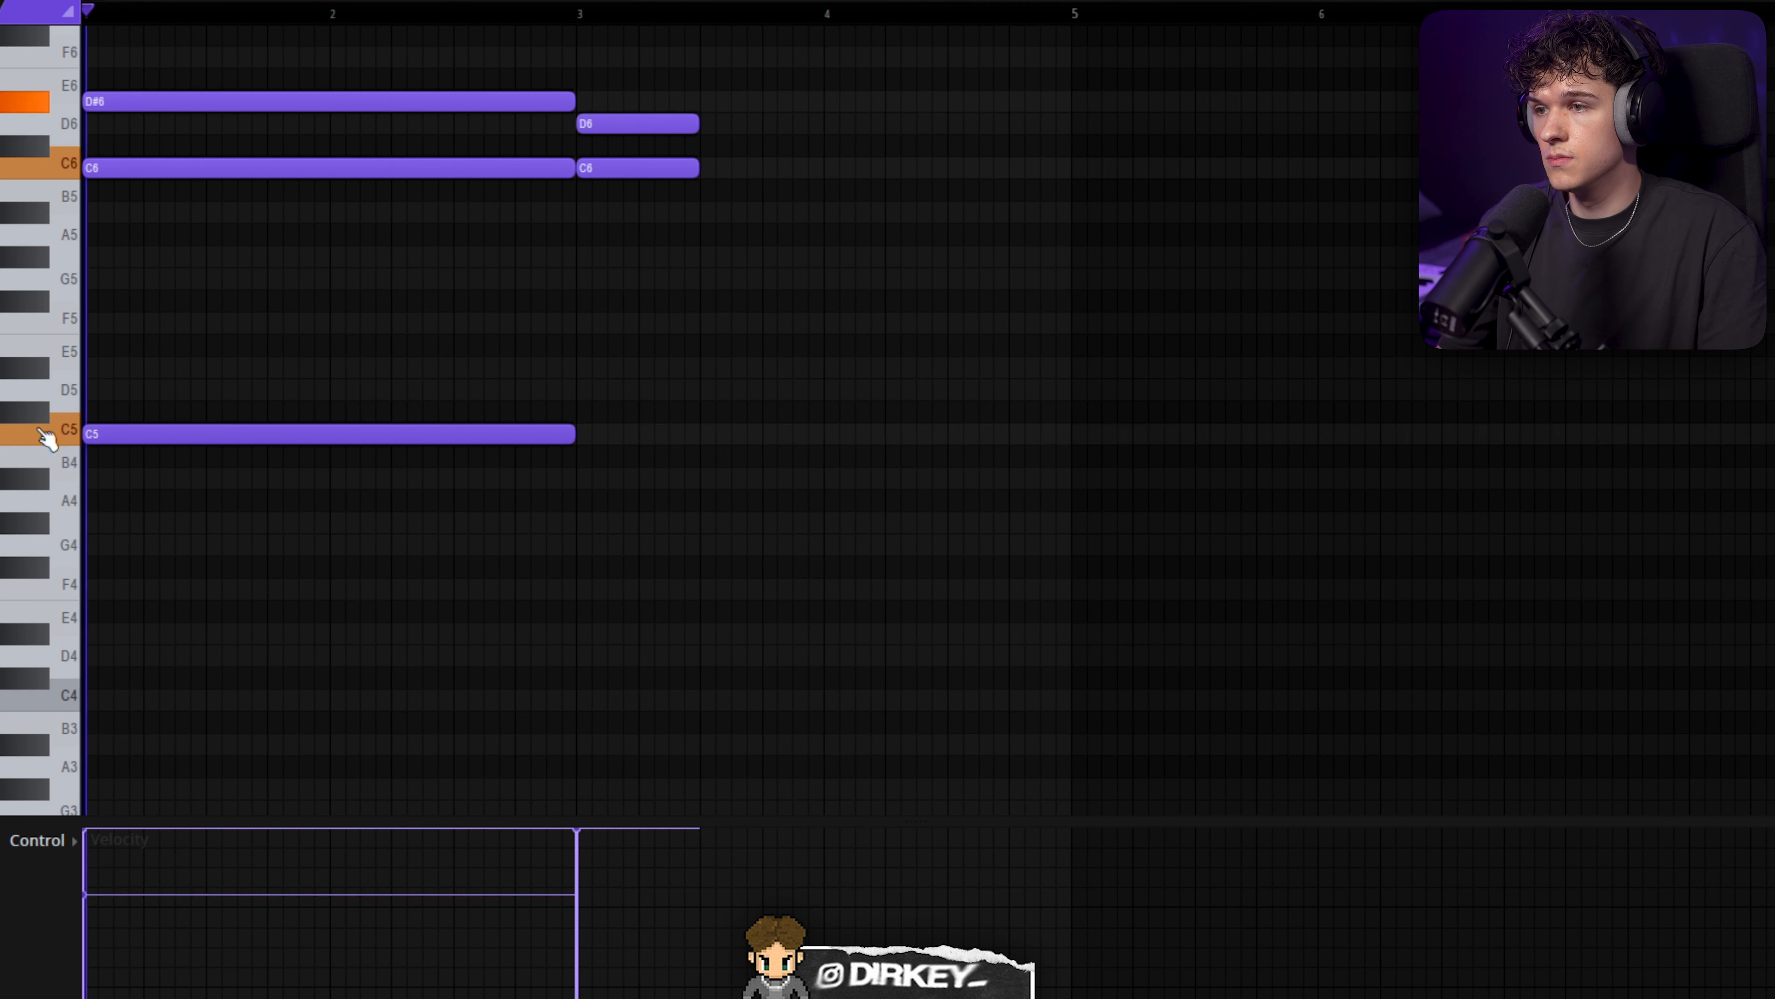
- Give both strings chords a quieter C5 bass note and duplicate the whole SRX Strings phrase
click(45, 434)
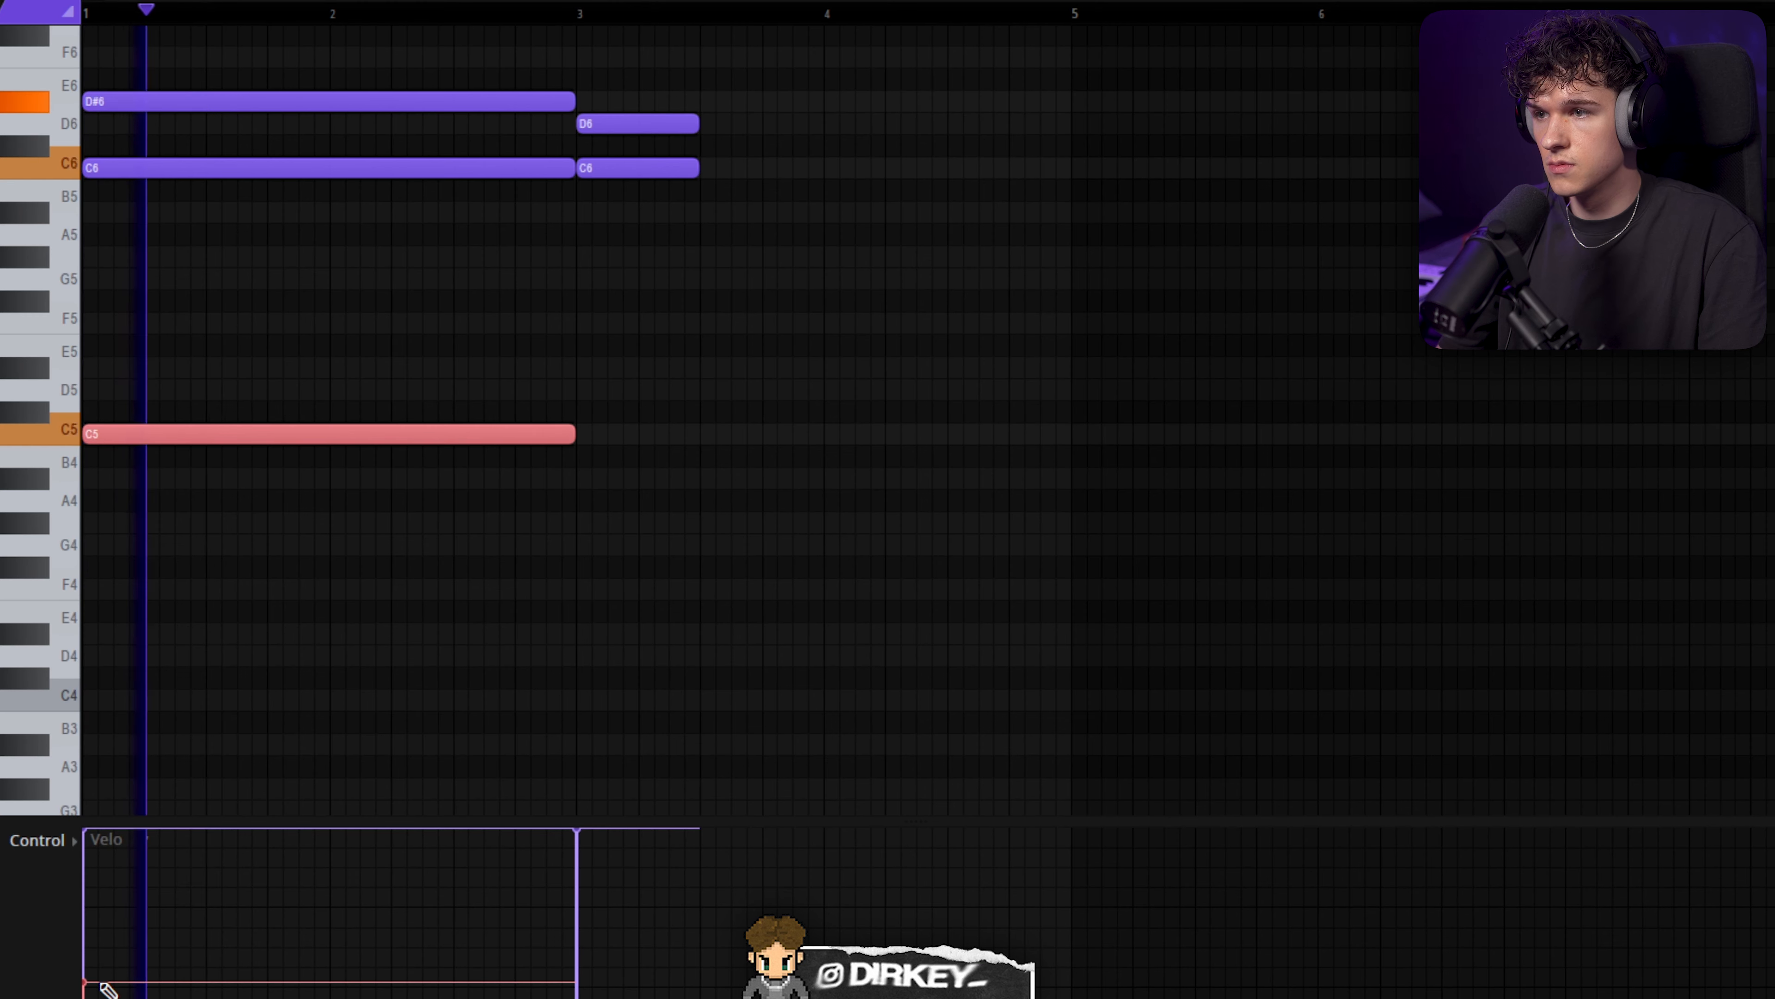
drag(503, 436, 607, 467)
shift+click(394, 439)
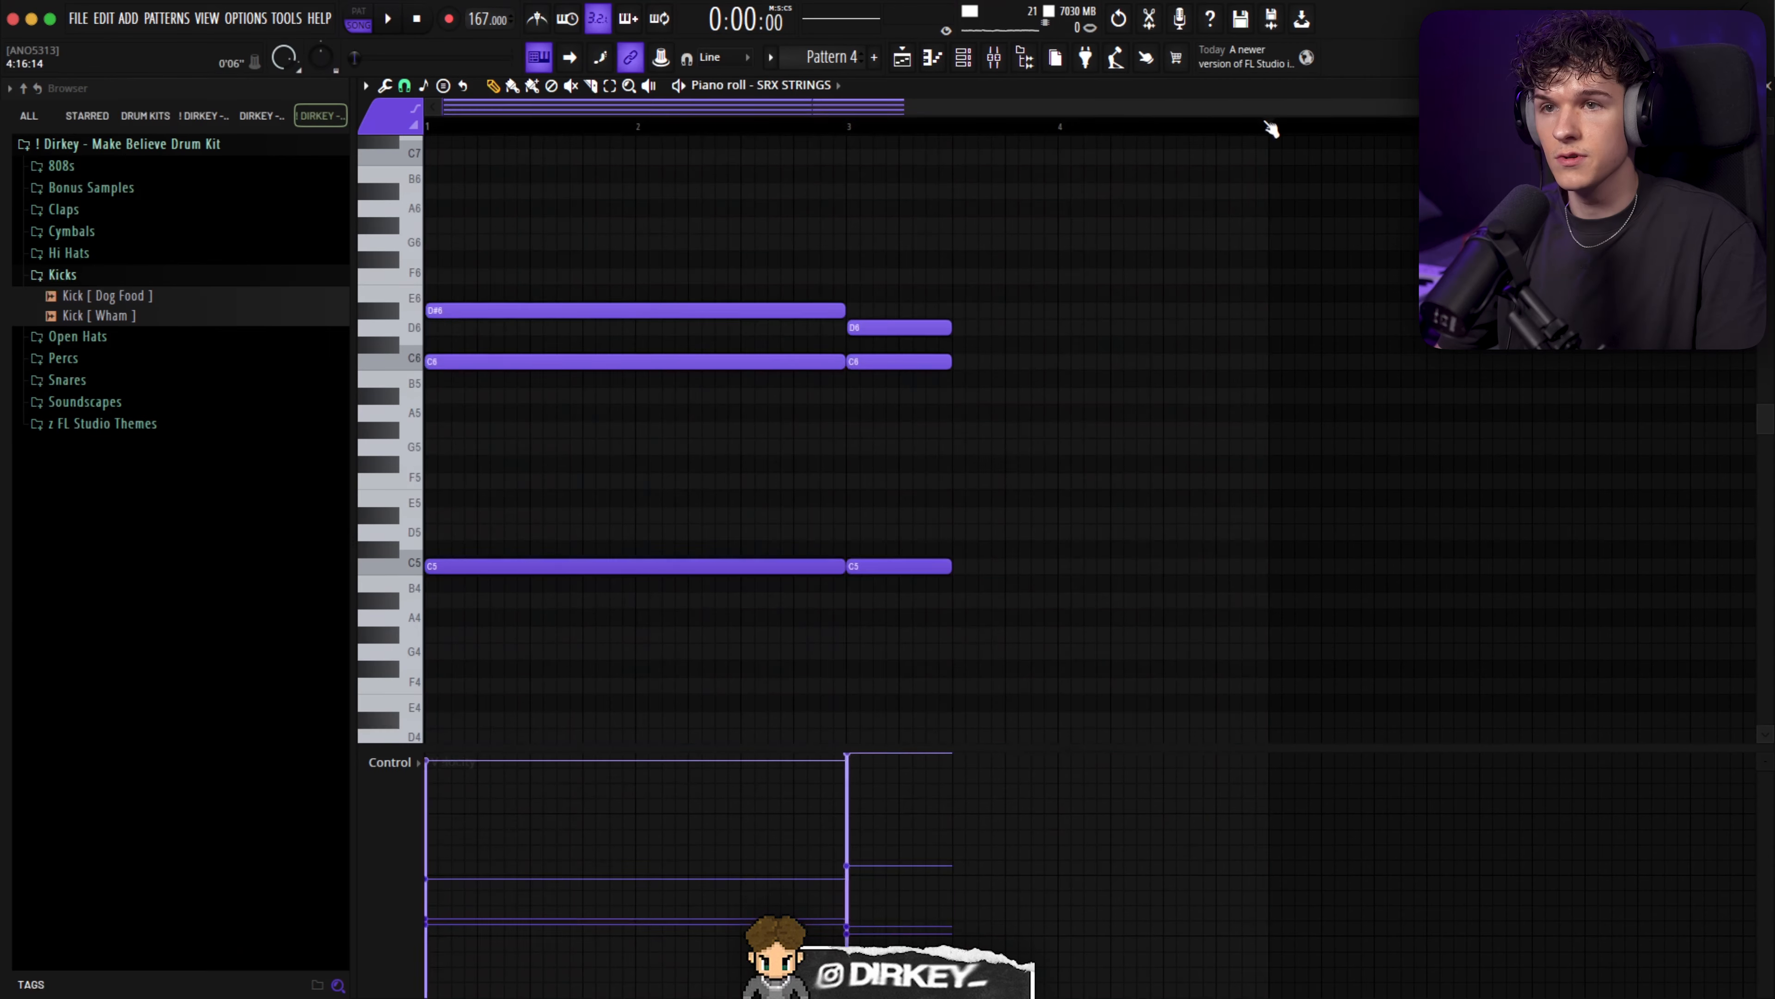
key(ctrl+a)
key(ctrl+b)
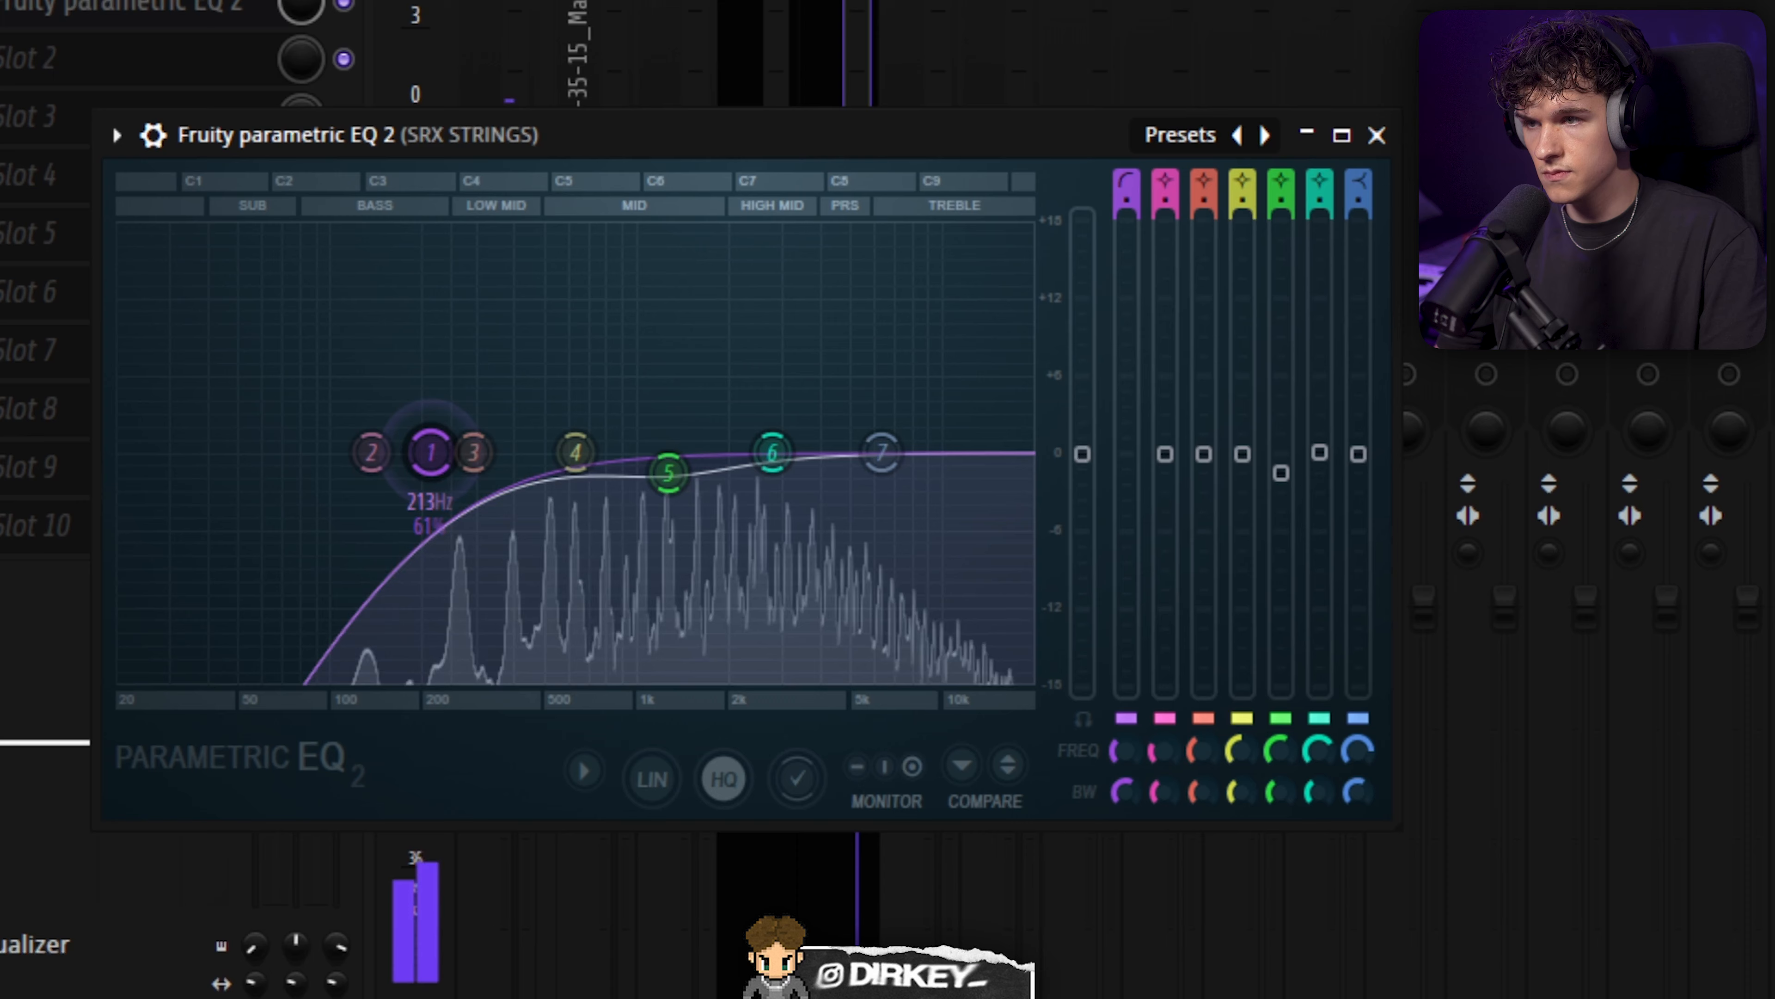
- Shape the SRX Strings EQ with a low cut near 210 Hz and reposition bands 4, 5 and 6
drag(431, 453, 428, 452)
drag(668, 473, 655, 476)
drag(773, 453, 935, 392)
drag(557, 453, 789, 505)
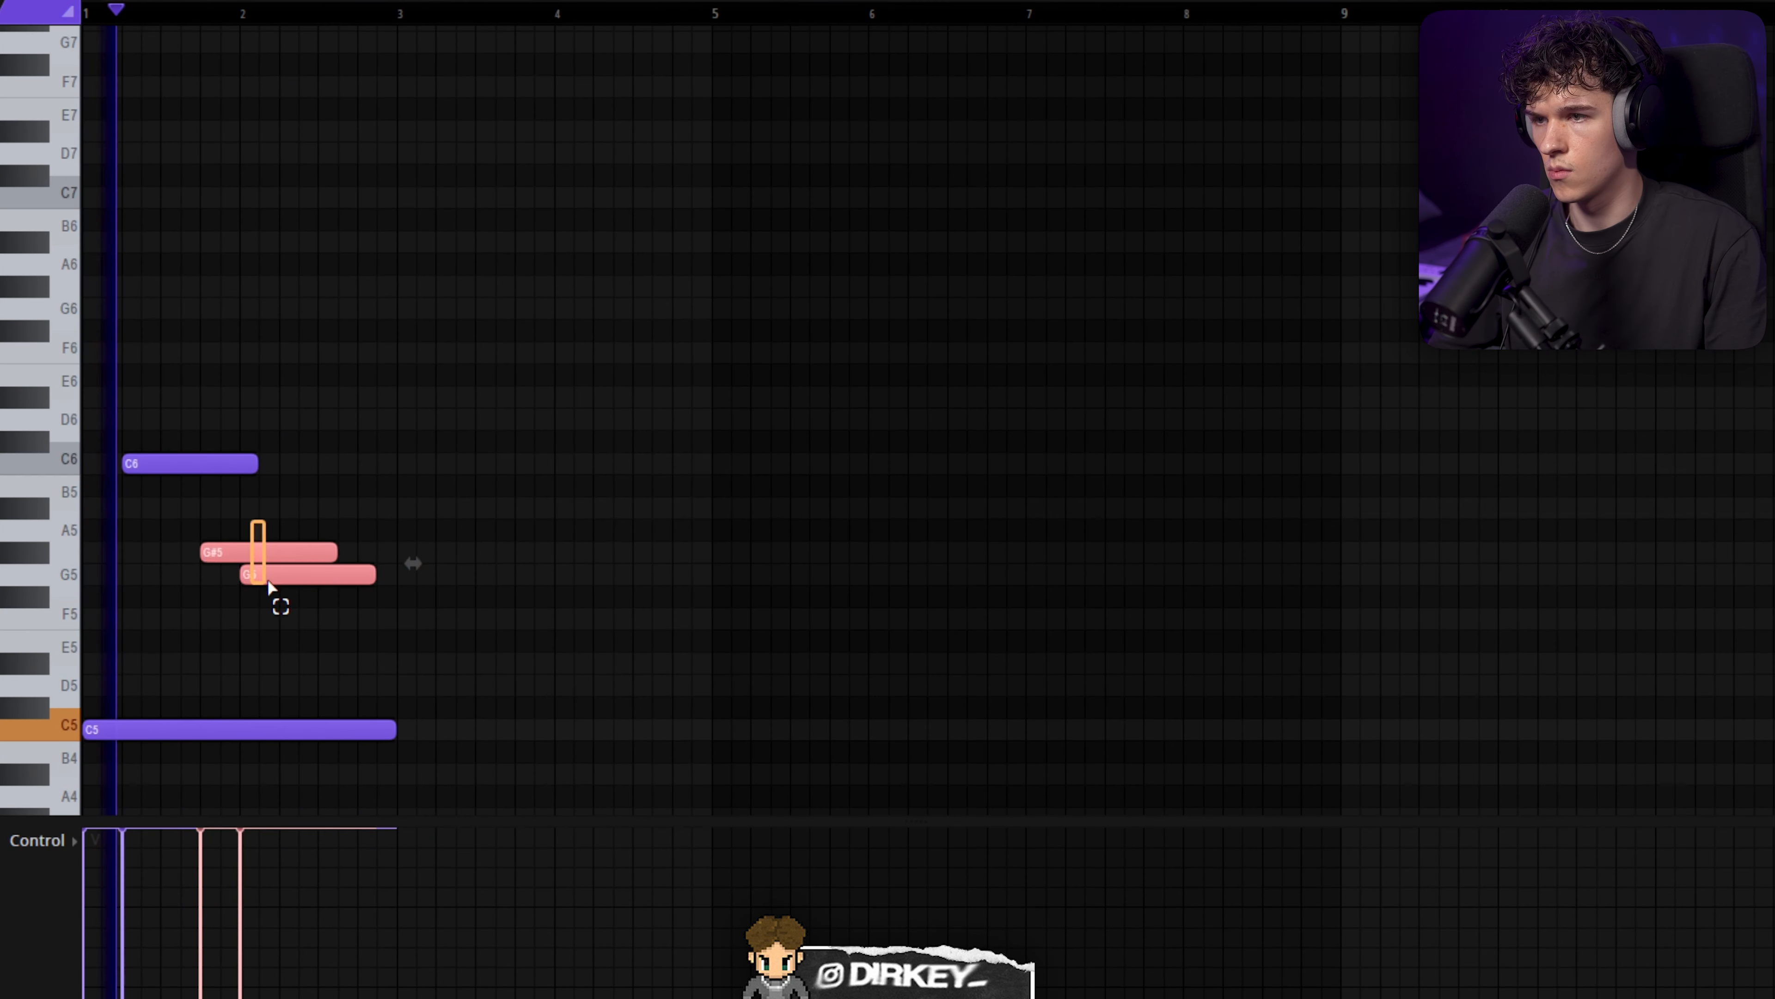
- Tighten the melody with short G#5 and G5 notes plus an extra G5, and duplicate the four-bar phrase
drag(372, 575, 254, 575)
click(358, 516)
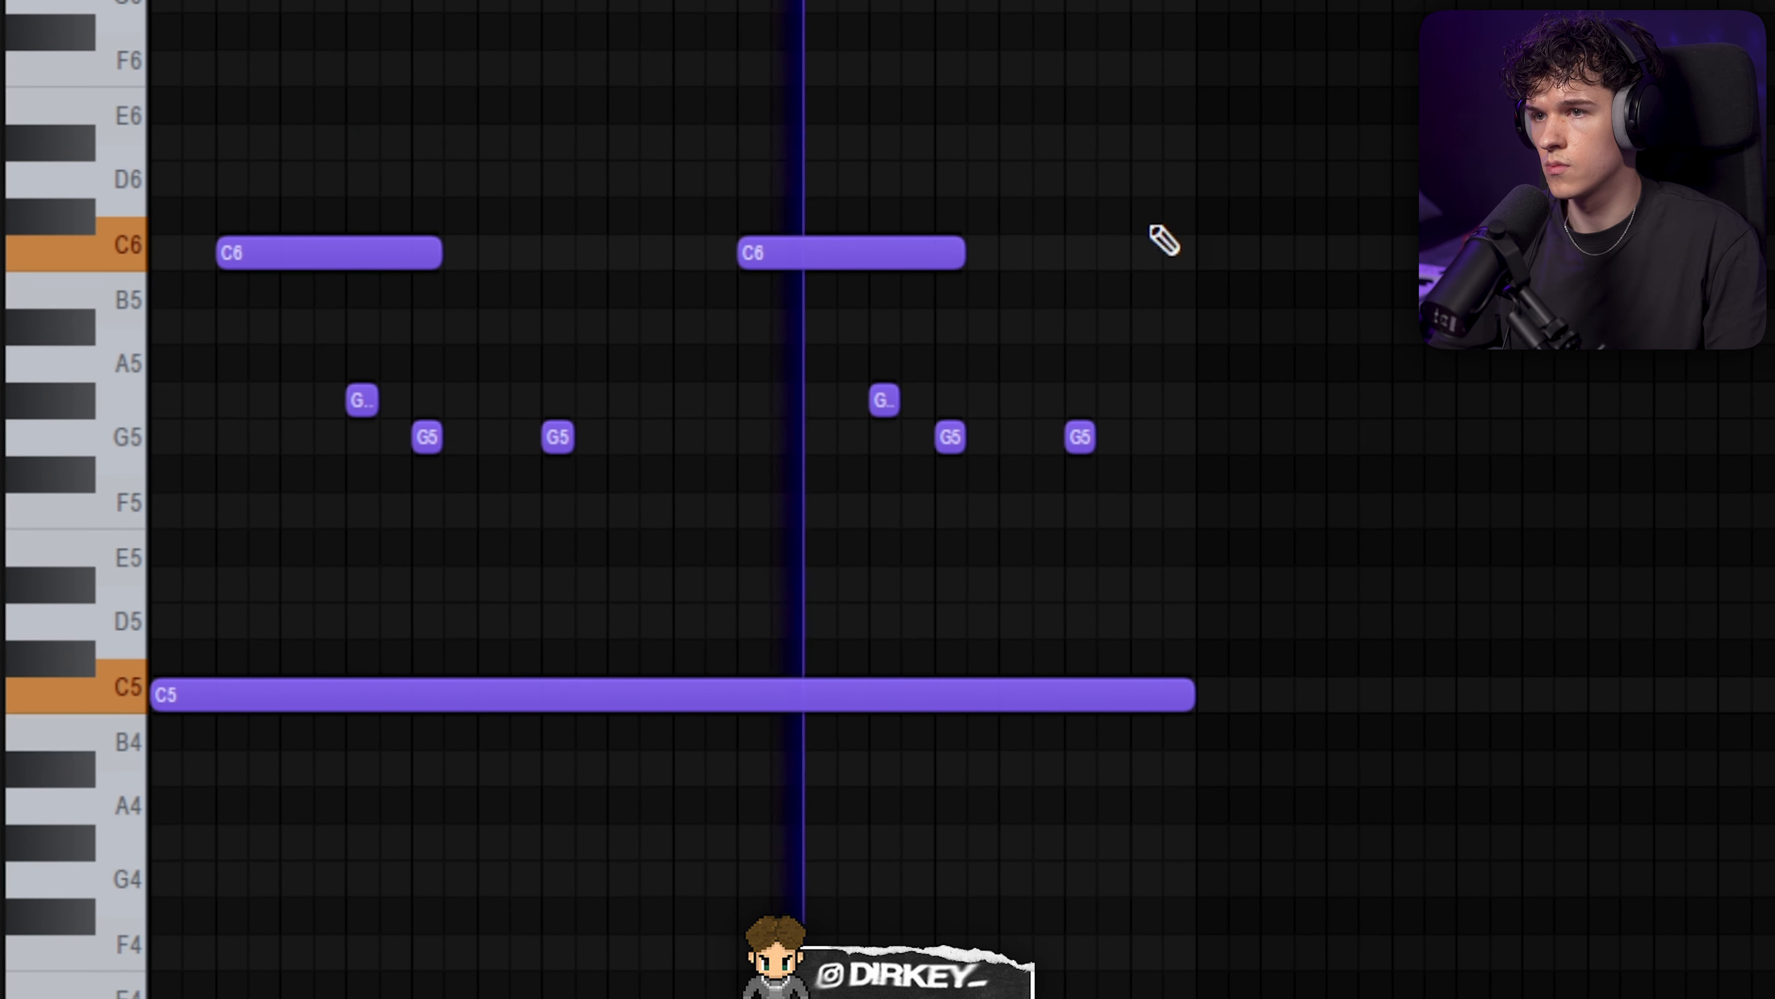
key(ctrl+b)
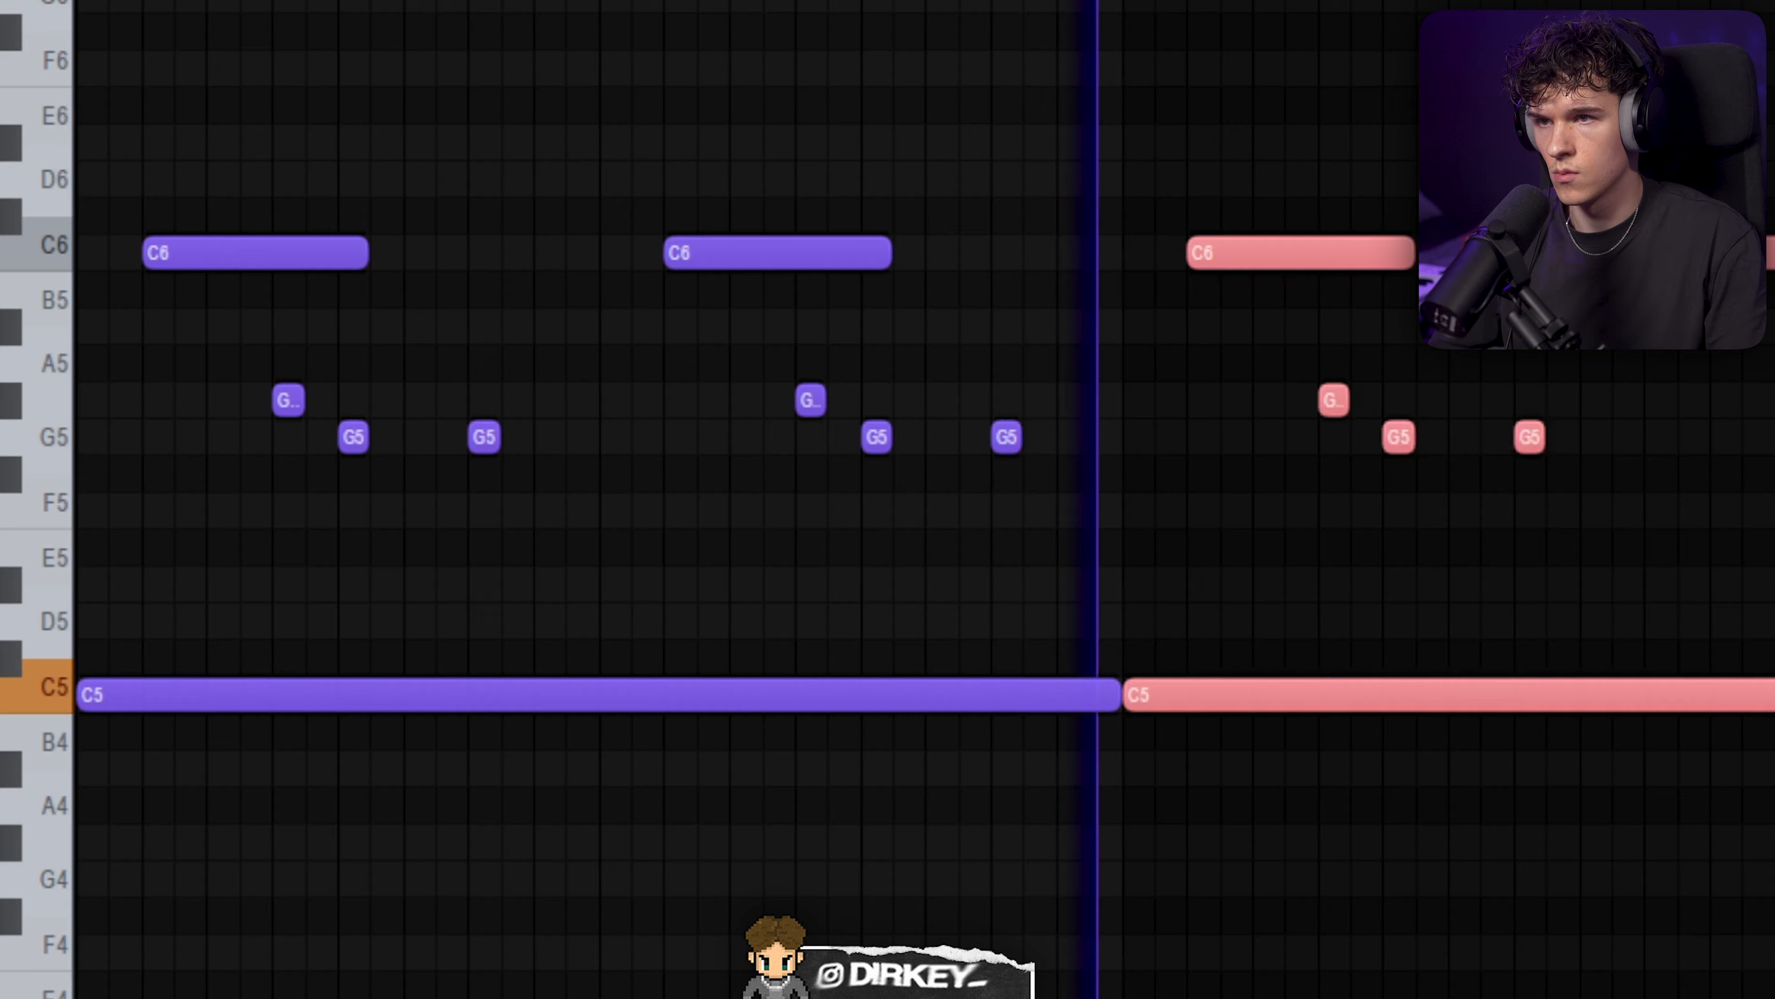
key(ctrl+d)
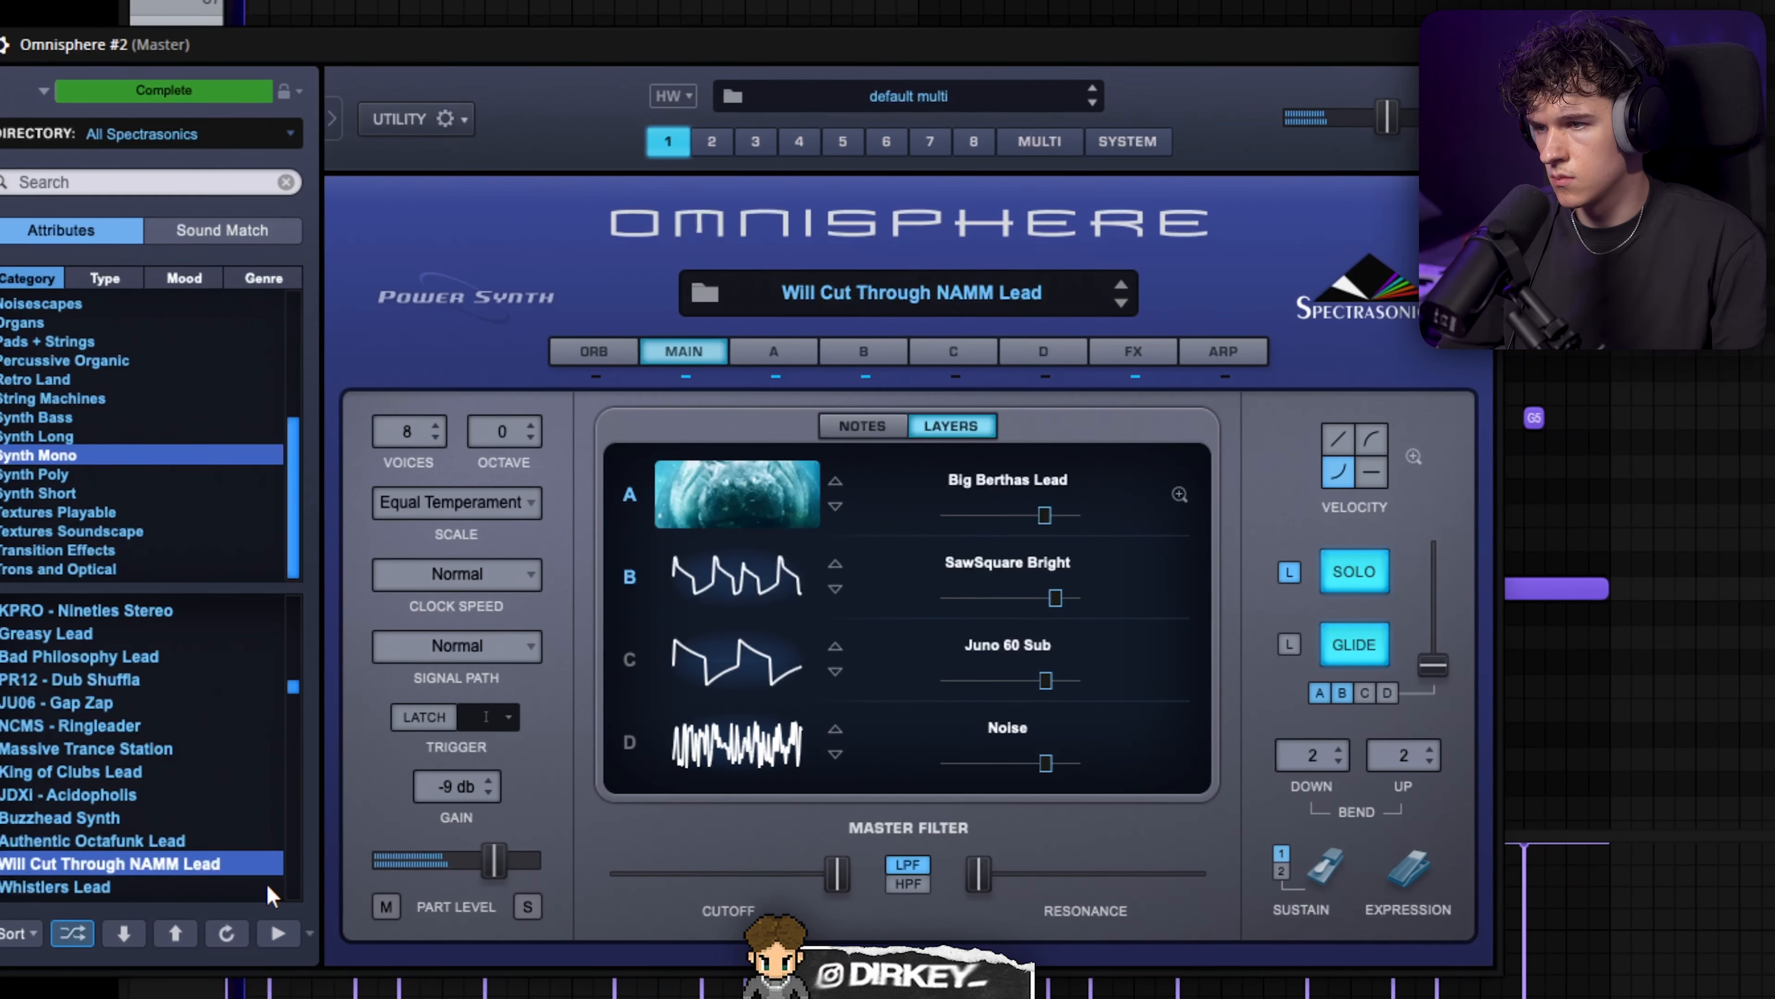
- Audition neighbouring Synth Mono patches in Omnisphere and load Whistlers Lead
key(Down)
key(Down)
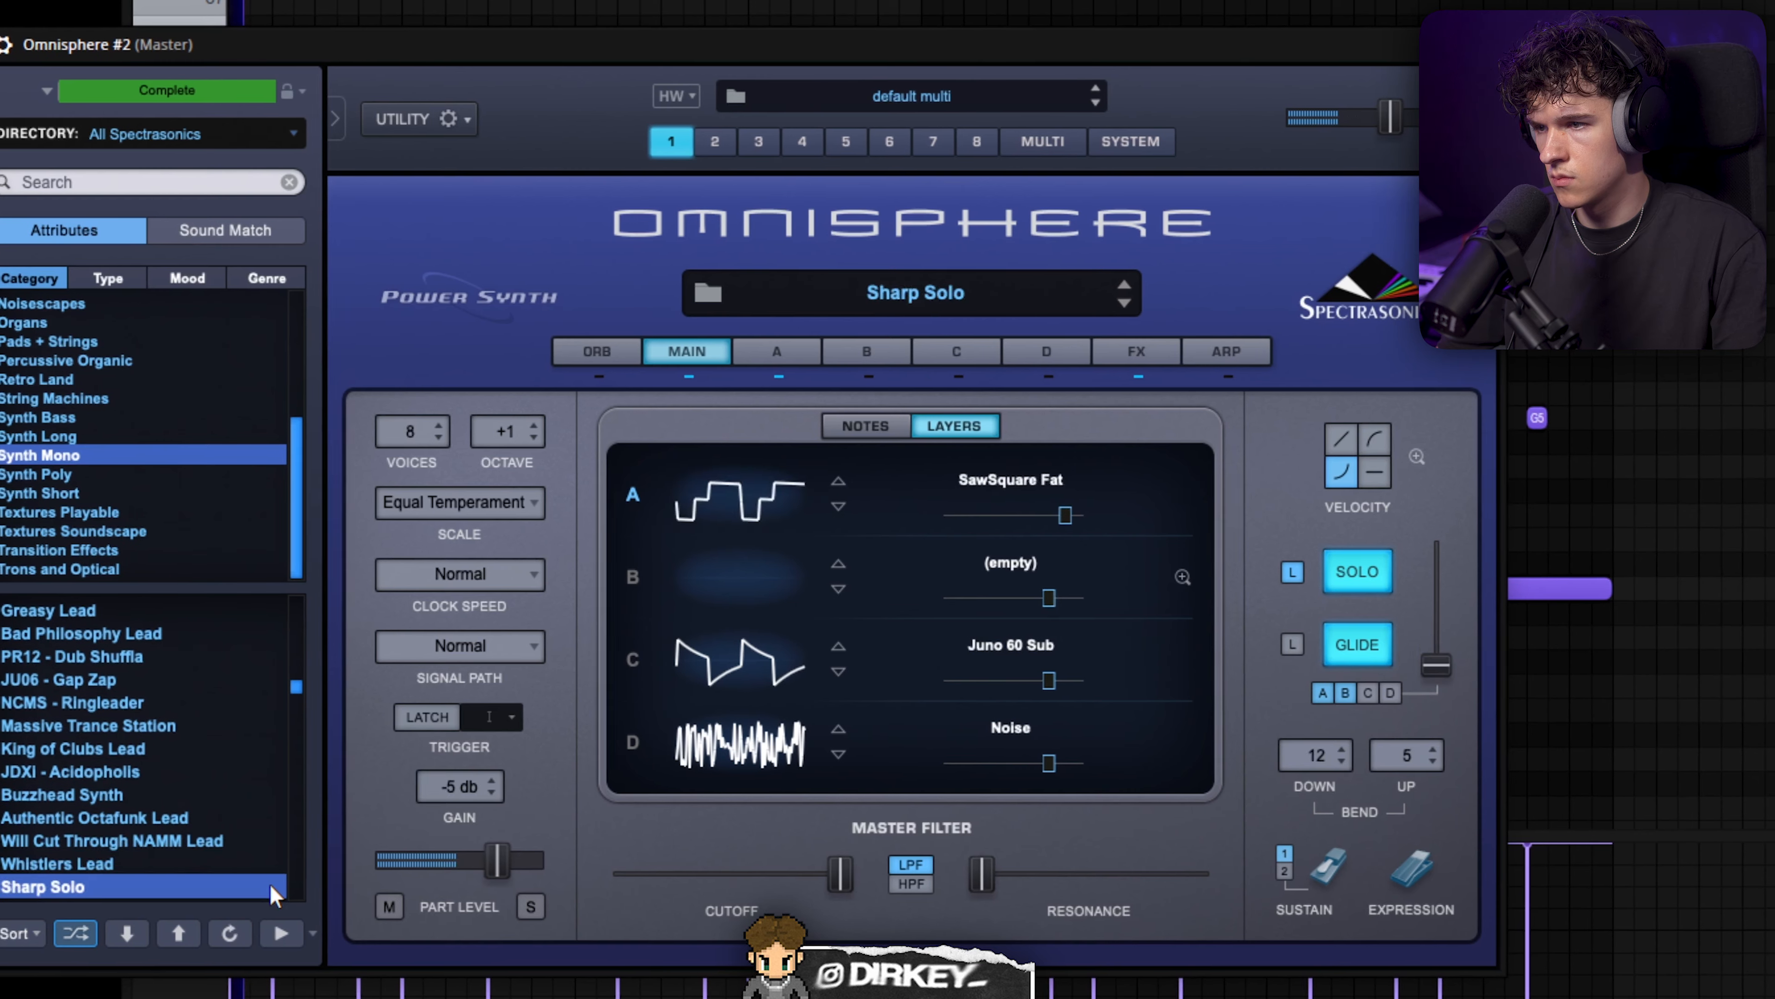
key(Up)
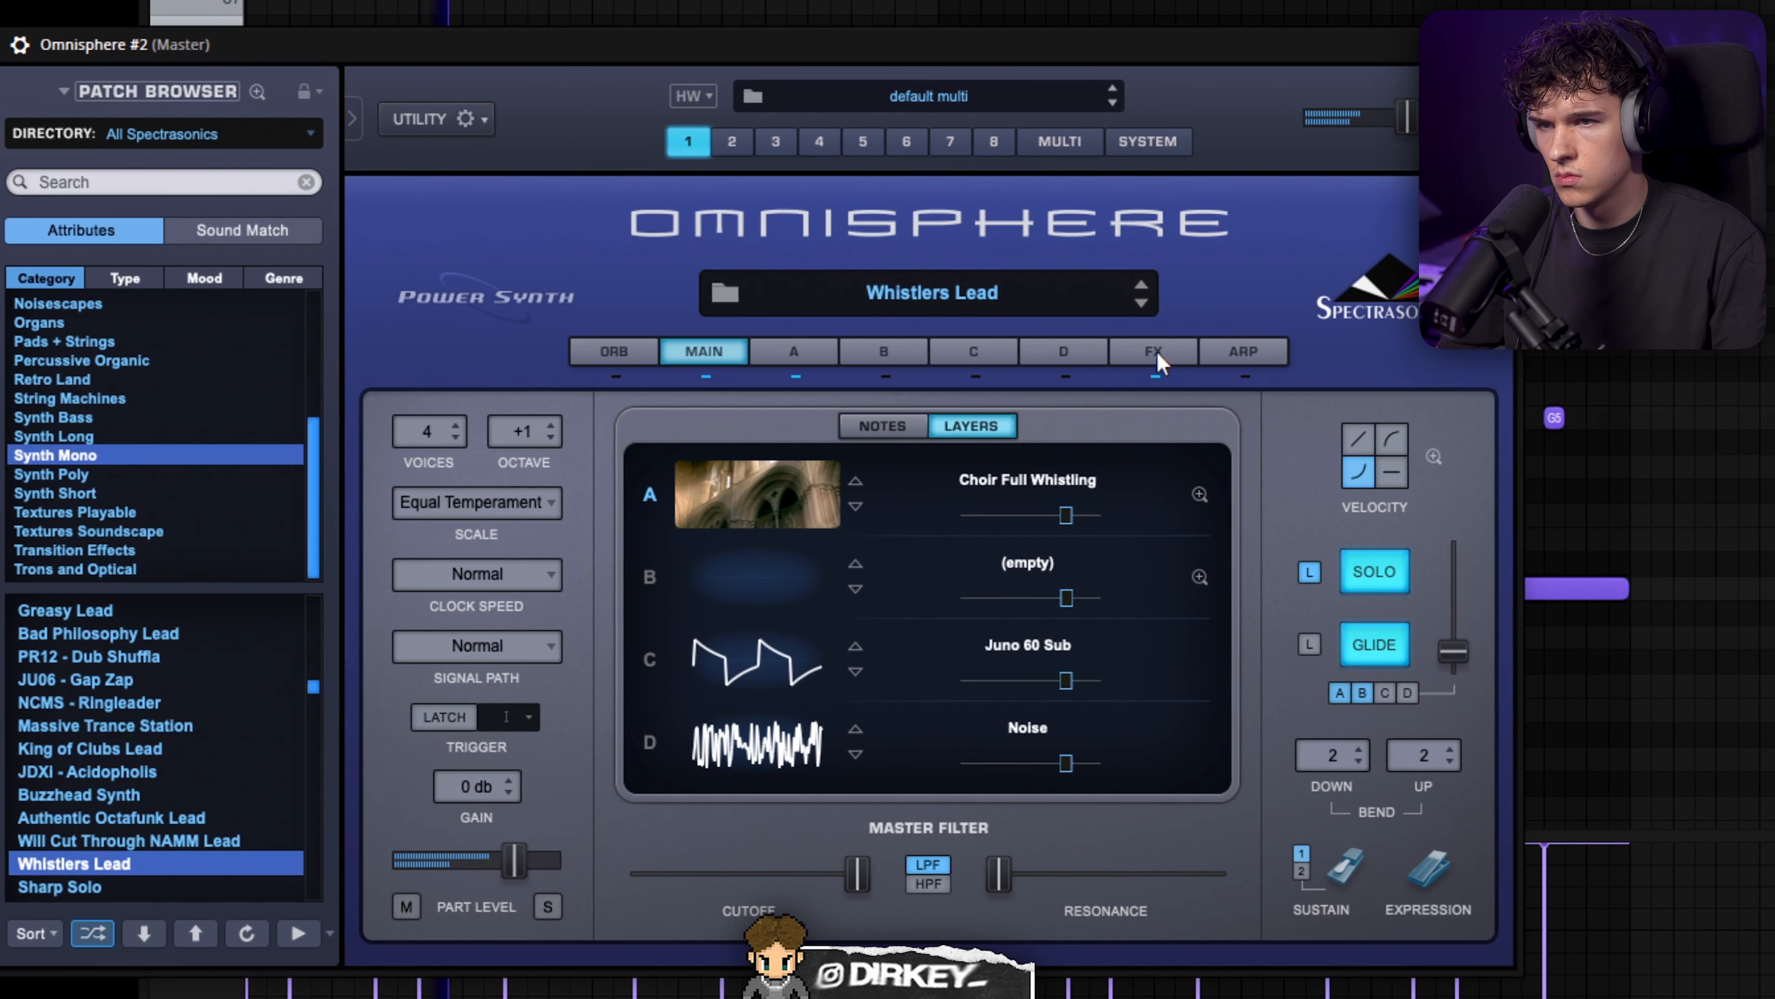
- Show the common and layer A effects racks of the Whistlers Lead patch
click(1145, 351)
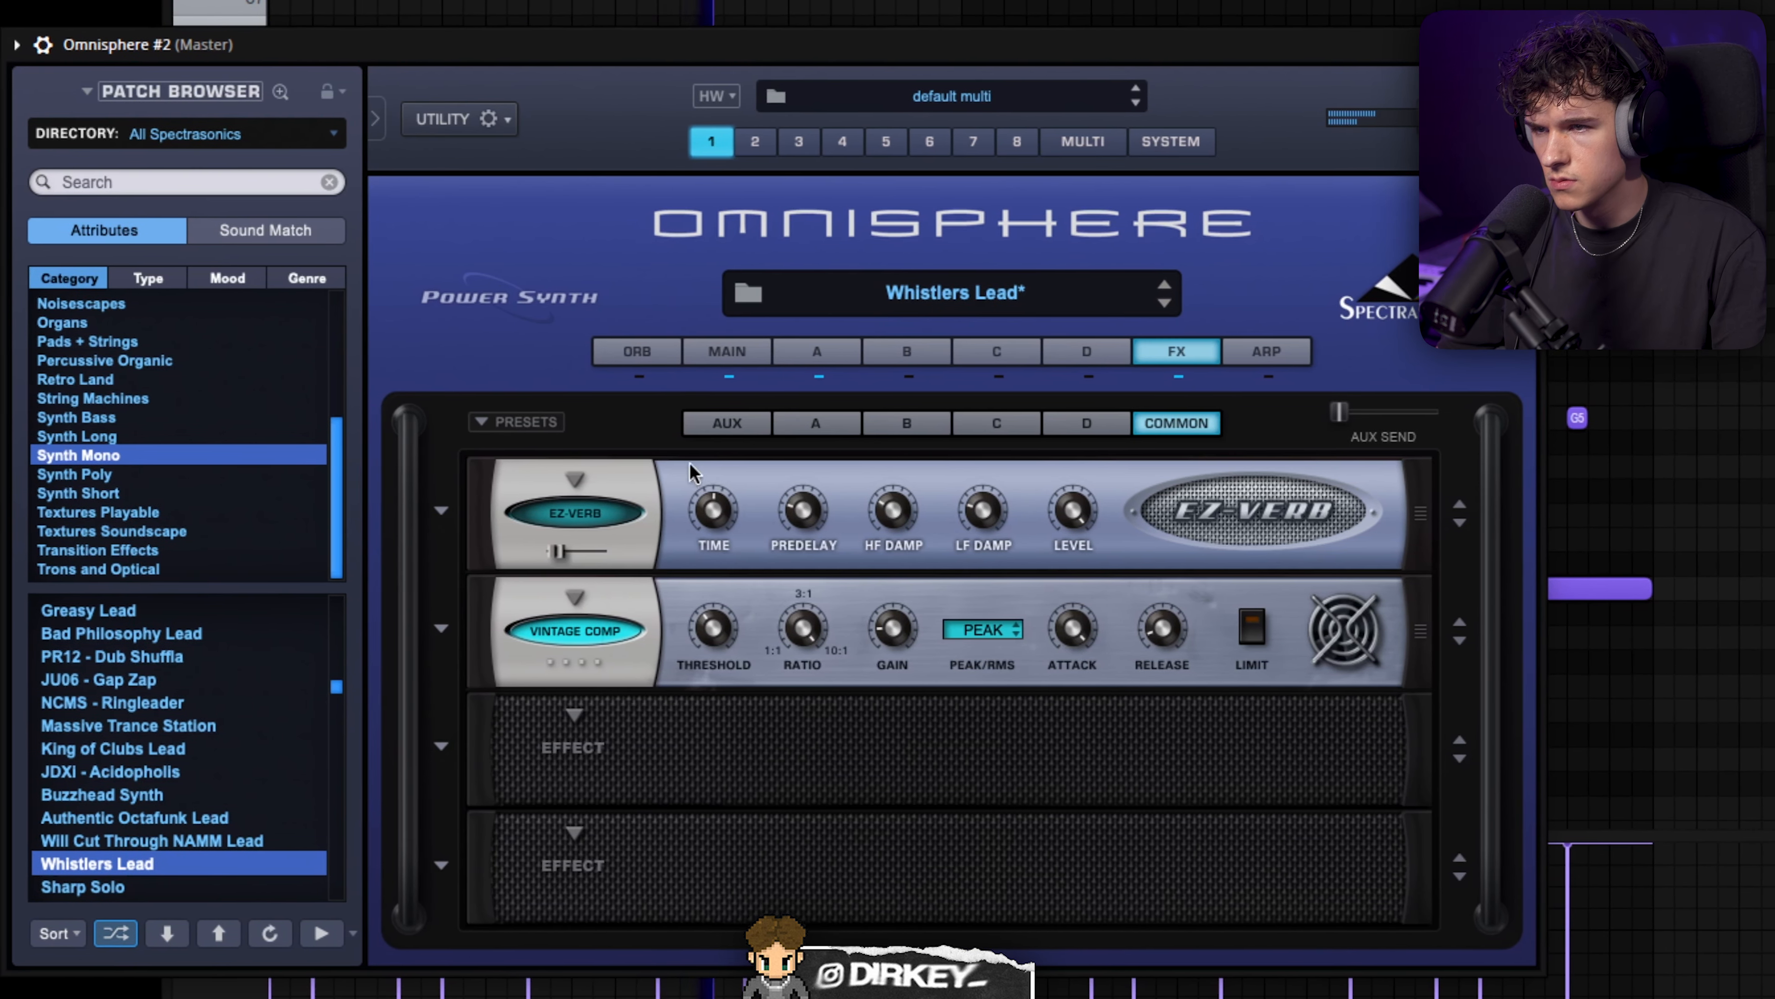
click(804, 423)
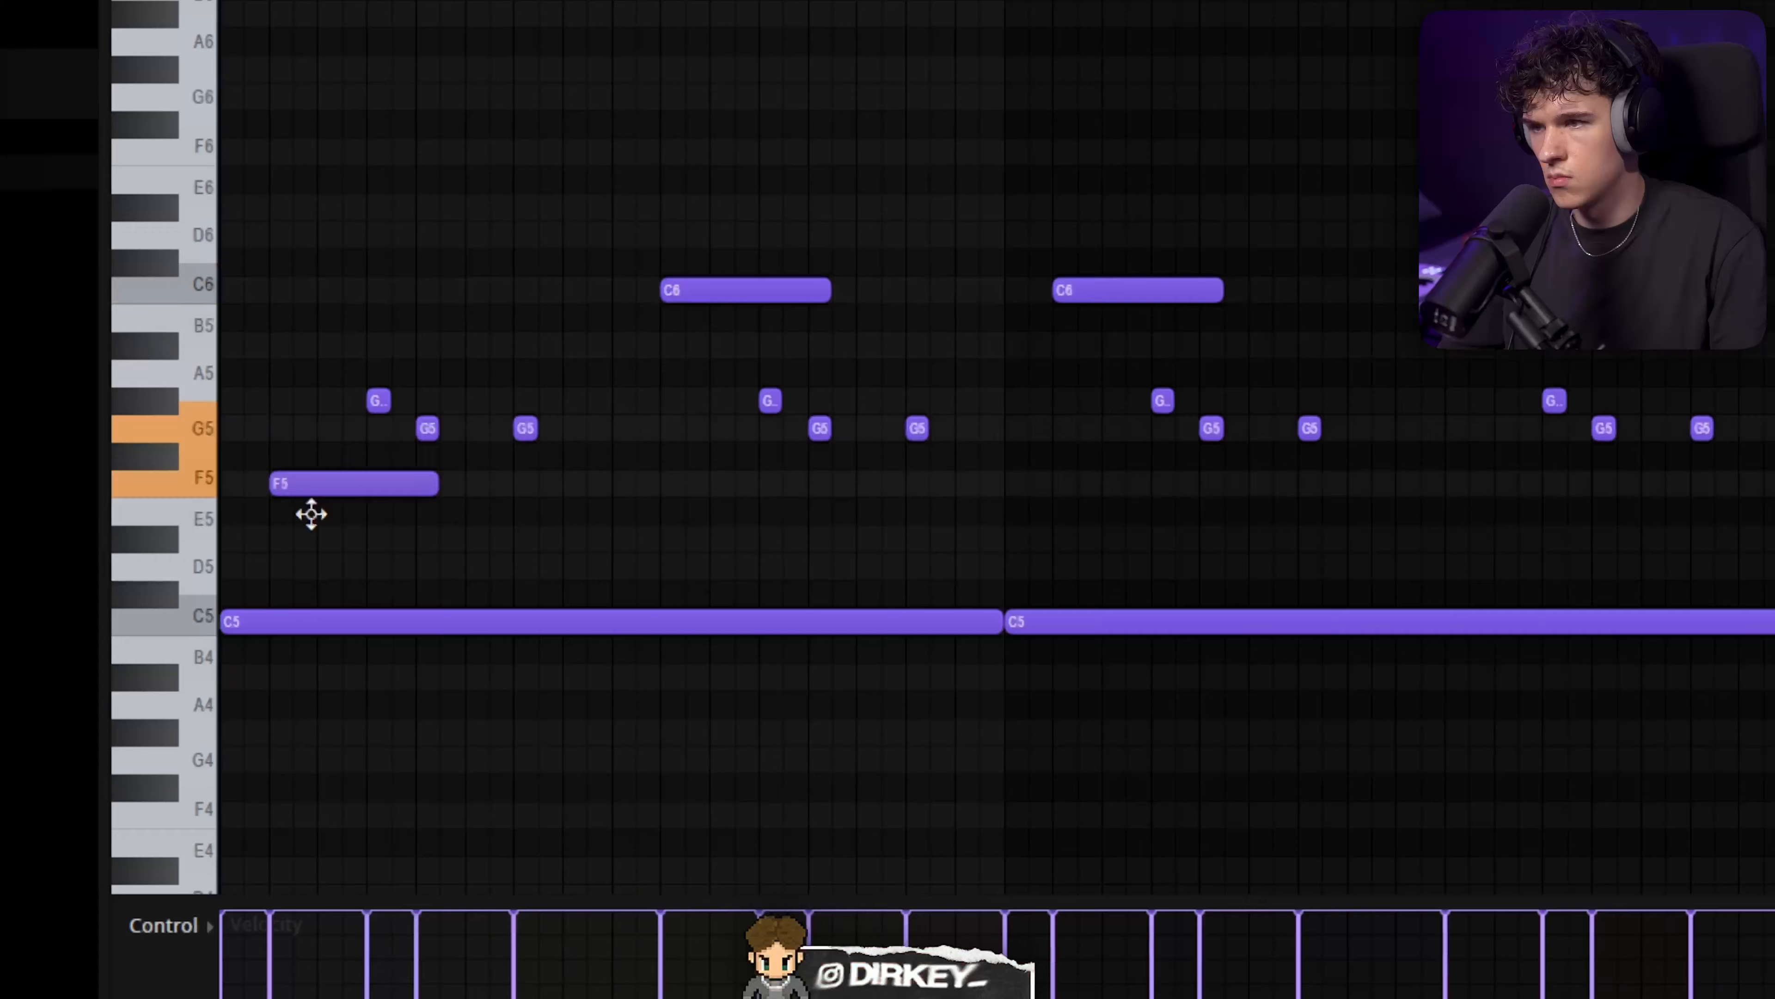
- Lower the opening F5 melody note to C4 and play the phrase back
drag(309, 511, 299, 816)
key(space)
key(space)
key(space)
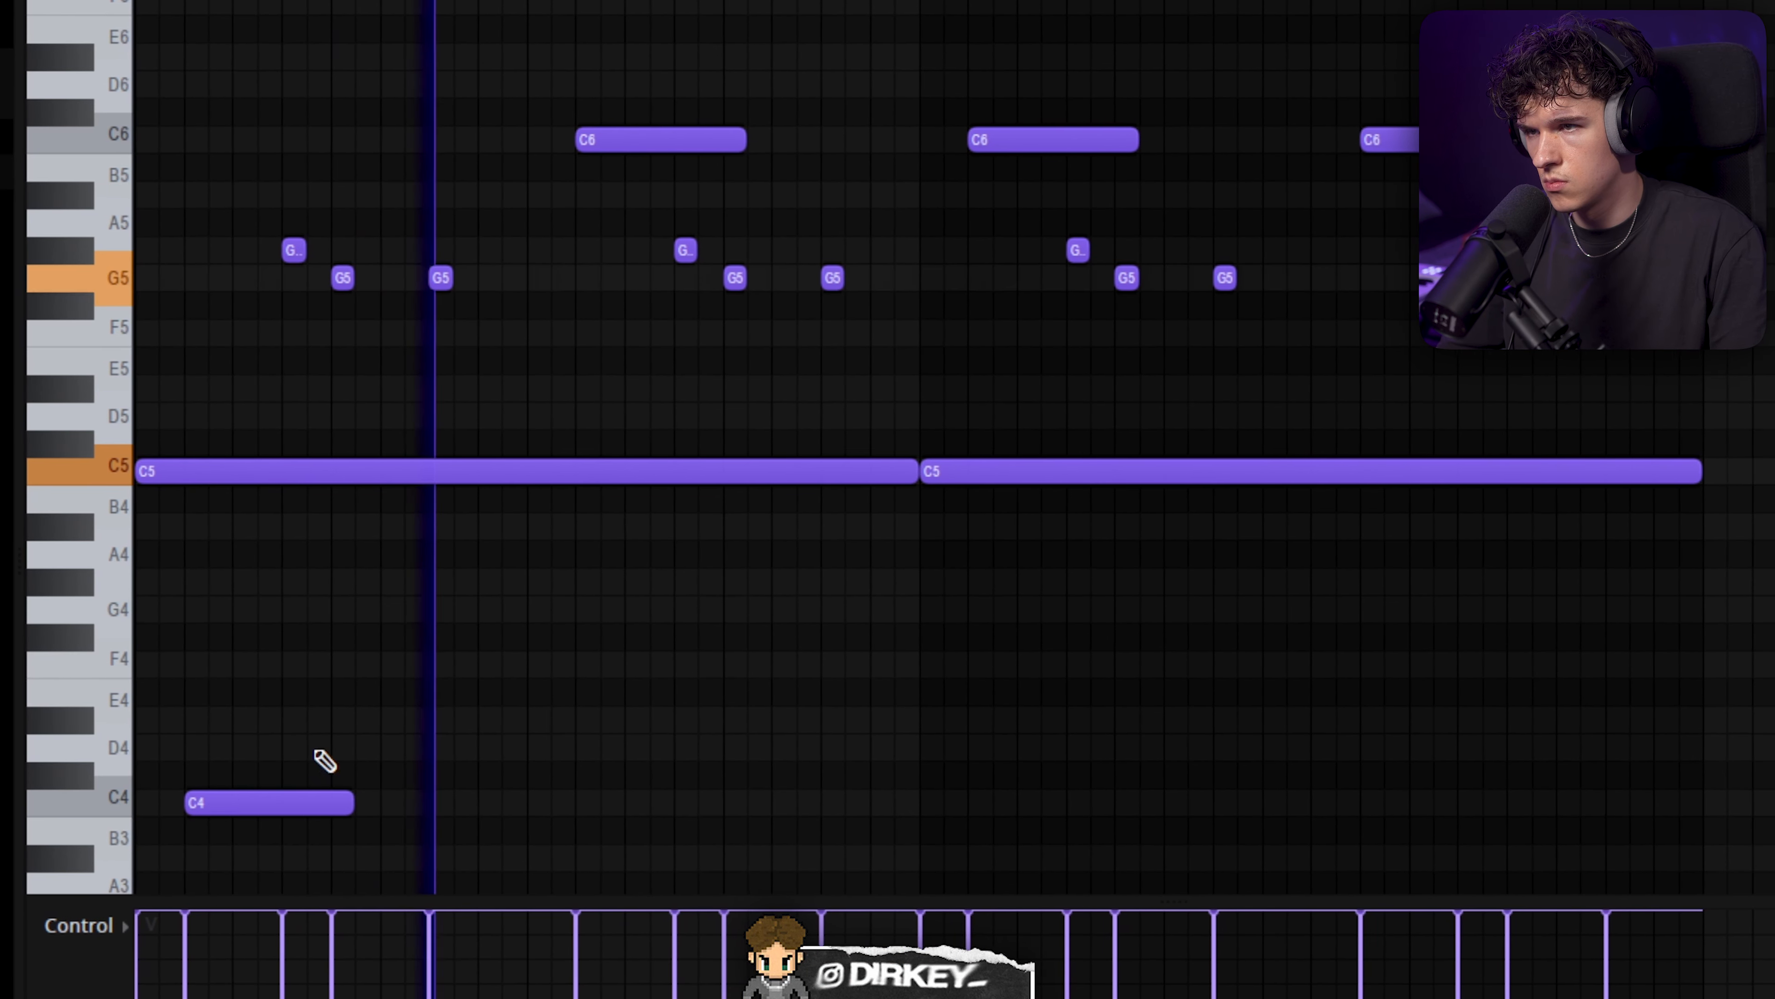
- Replace the second half of the lead phrase with a duplicate of its first half
drag(1677, 84, 951, 682)
key(Delete)
key(ctrl+b)
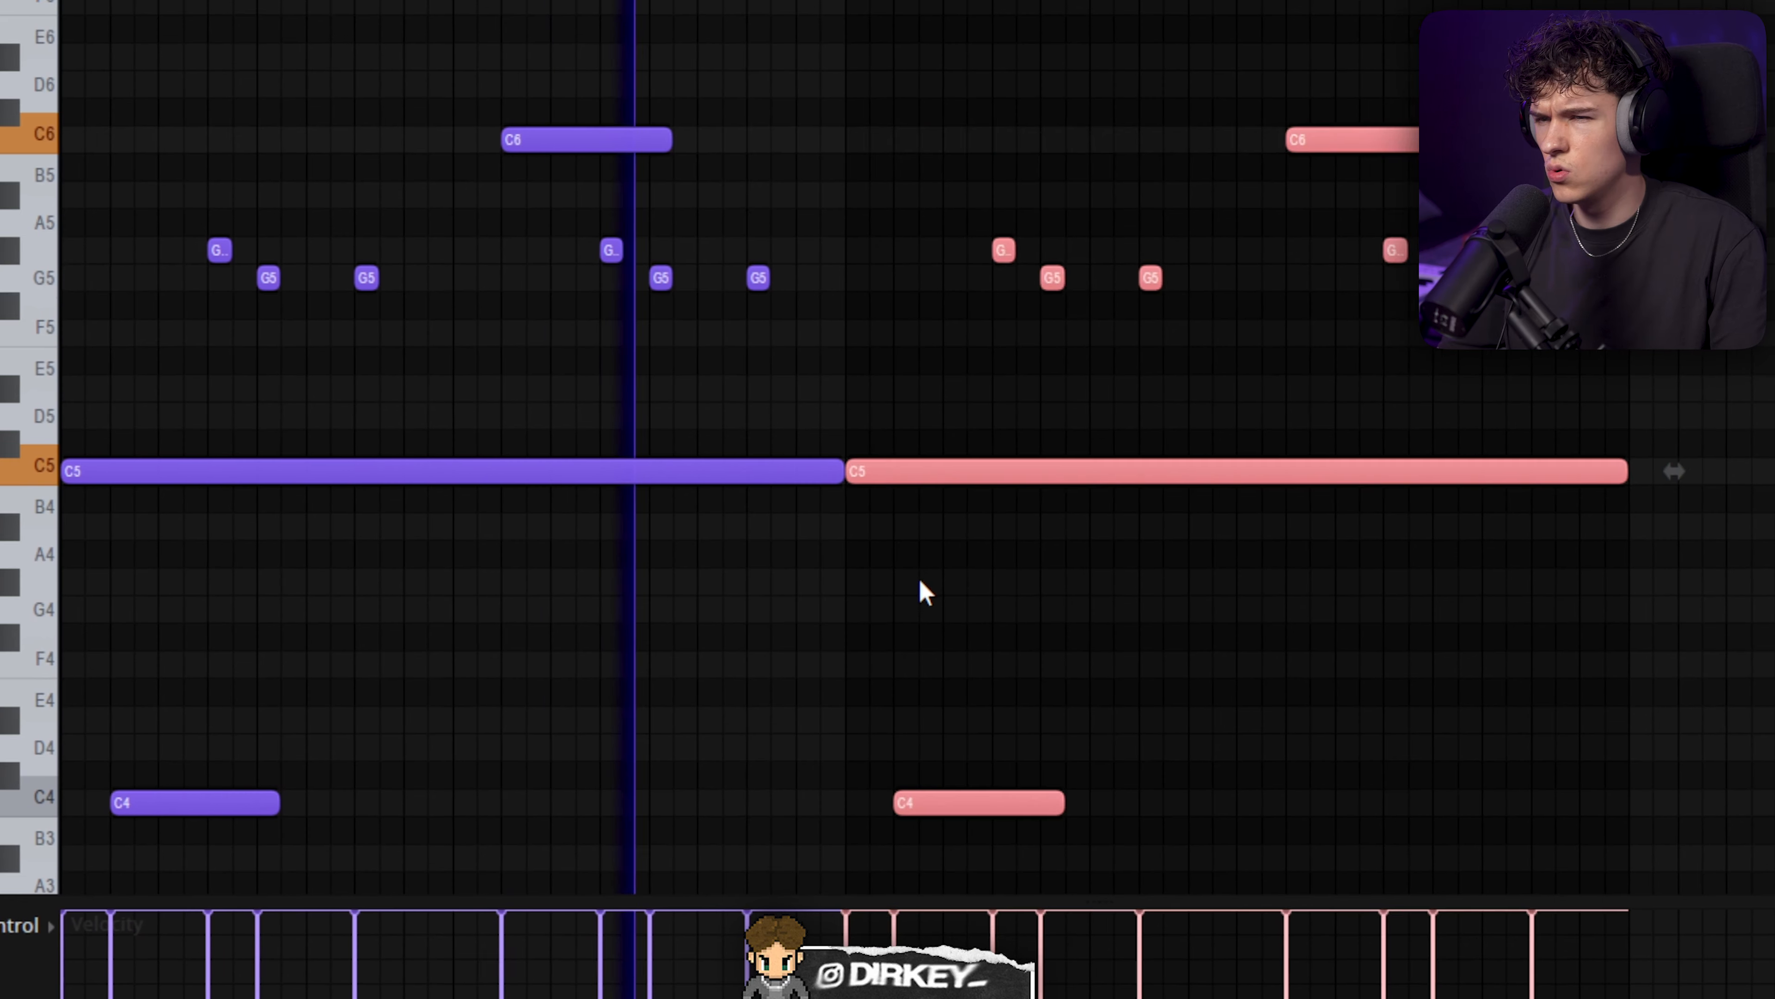
key(ctrl+d)
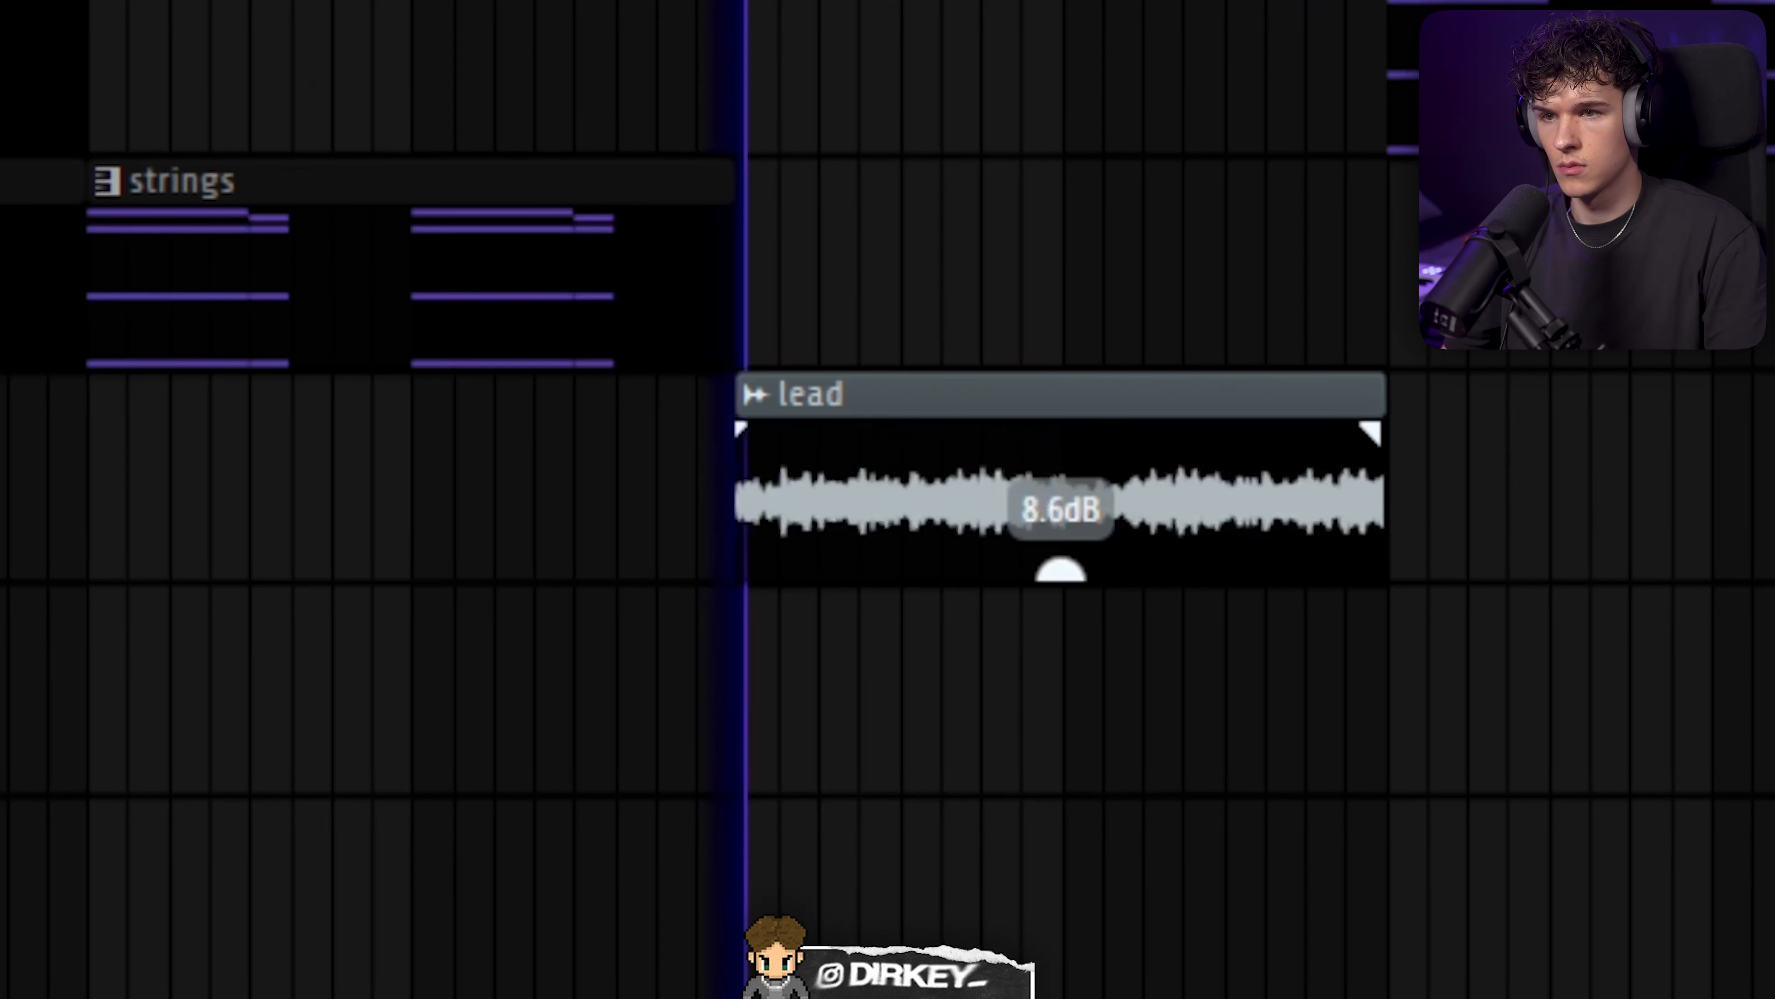
- Raise the lead clip's gain to 10.4 dB and review the ShaperBox 3, second EQ and SuperPlate effects on its mixer track
drag(929, 514, 907, 491)
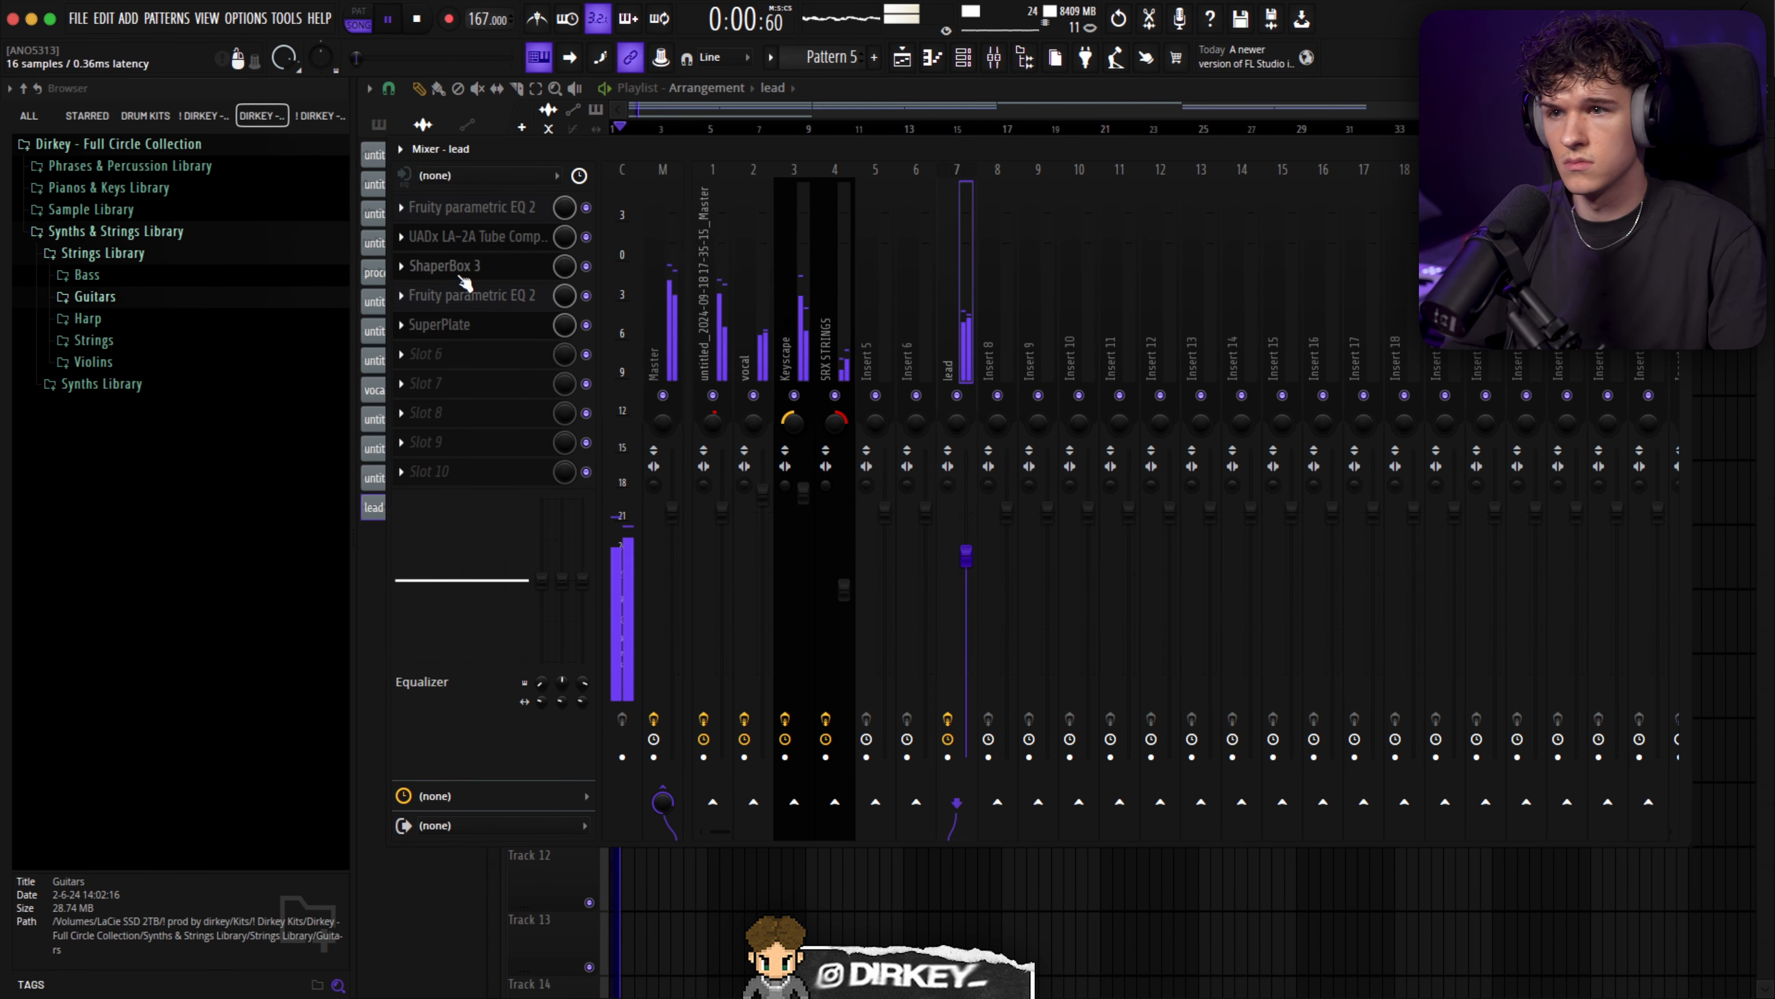
click(461, 276)
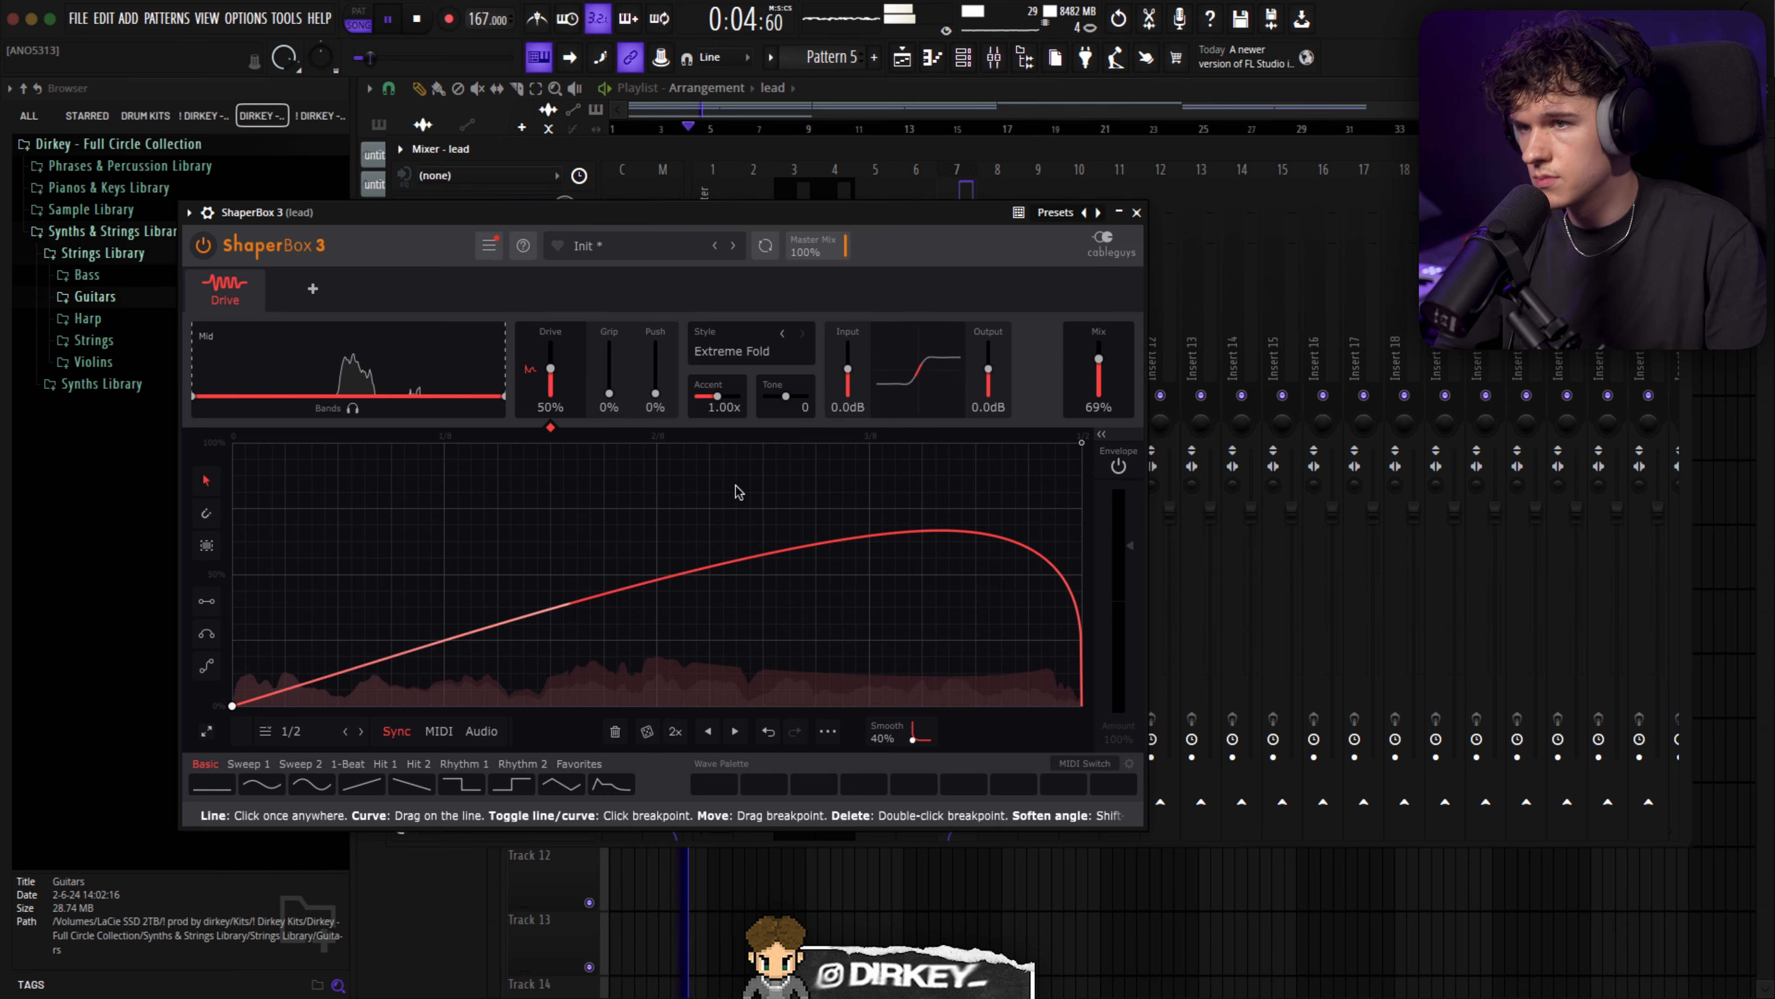
key(Escape)
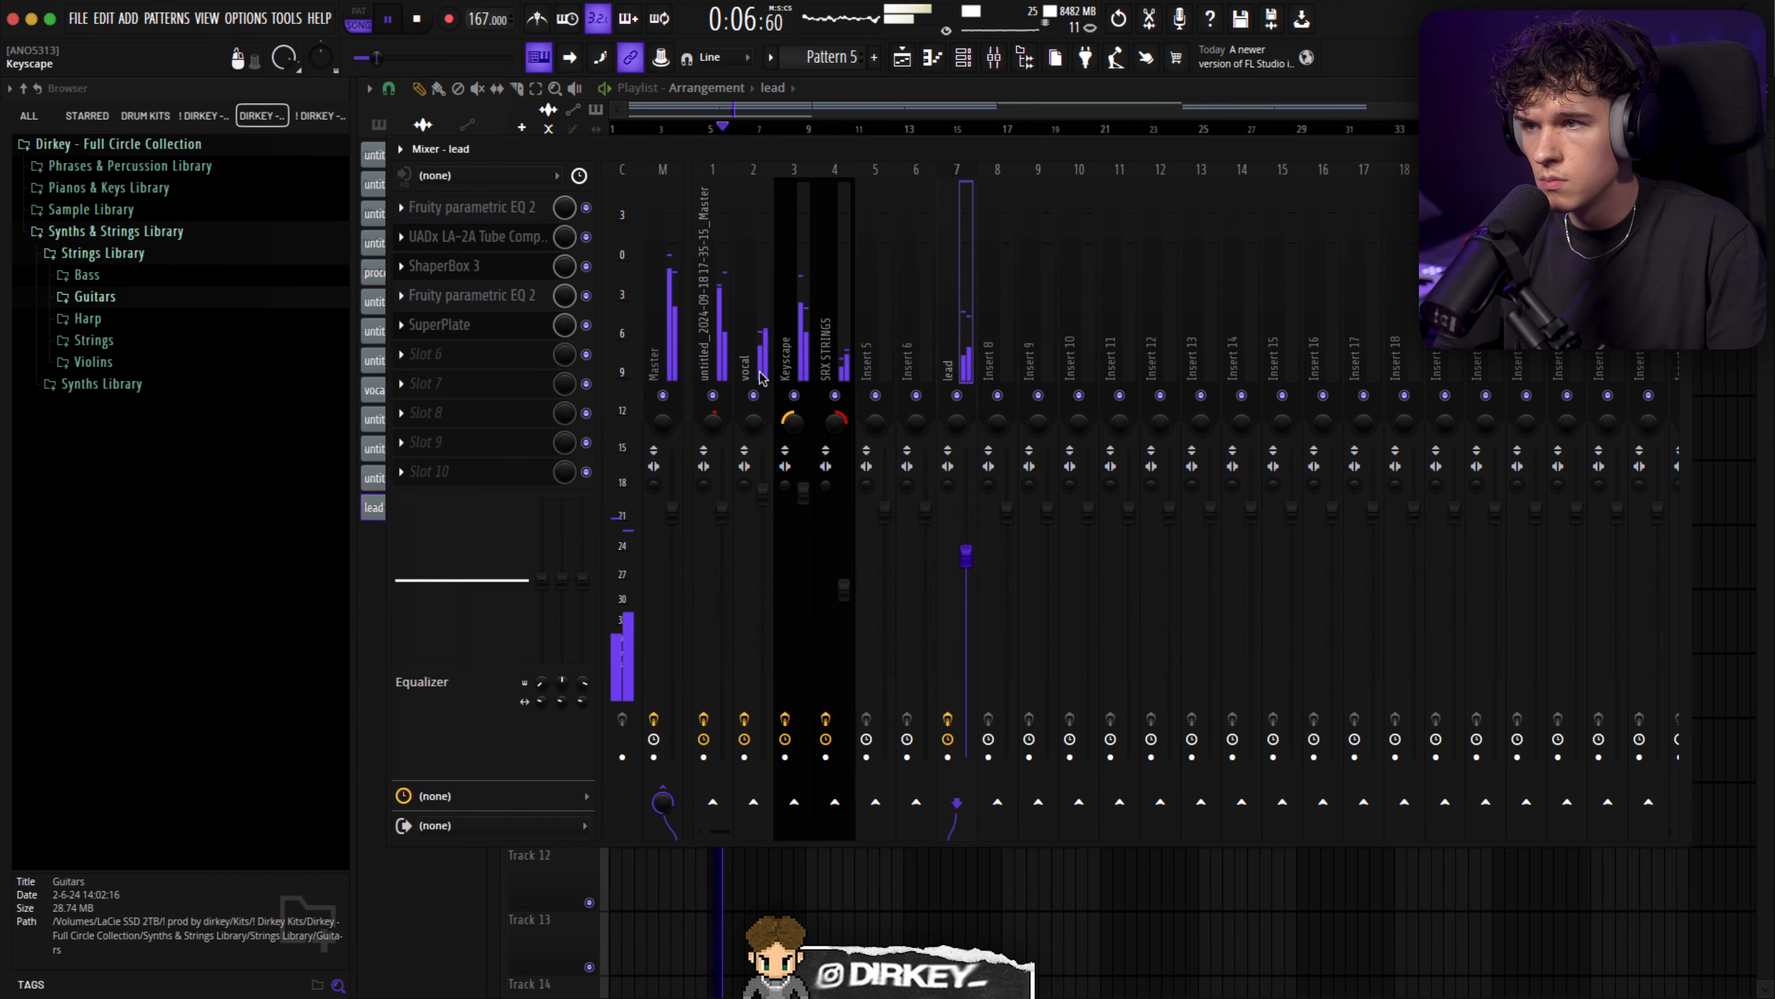
click(461, 294)
drag(696, 429, 697, 435)
scroll(698, 436, down, 5)
key(Escape)
click(450, 327)
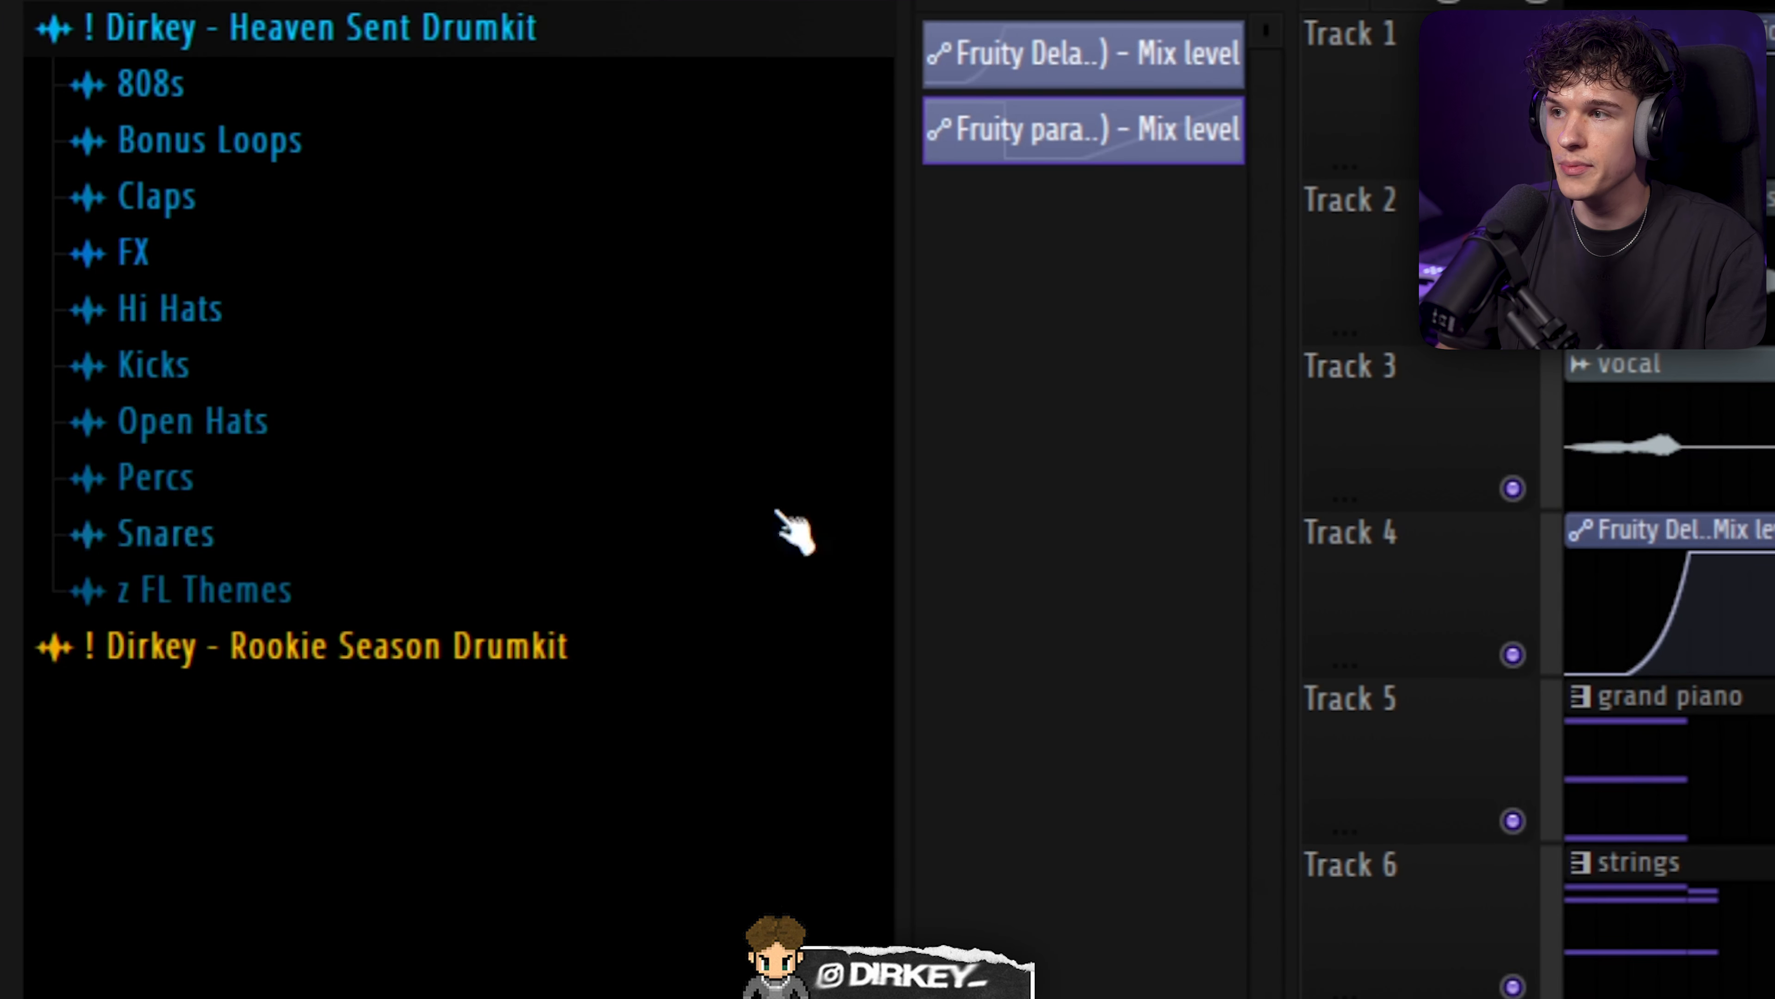
click(290, 651)
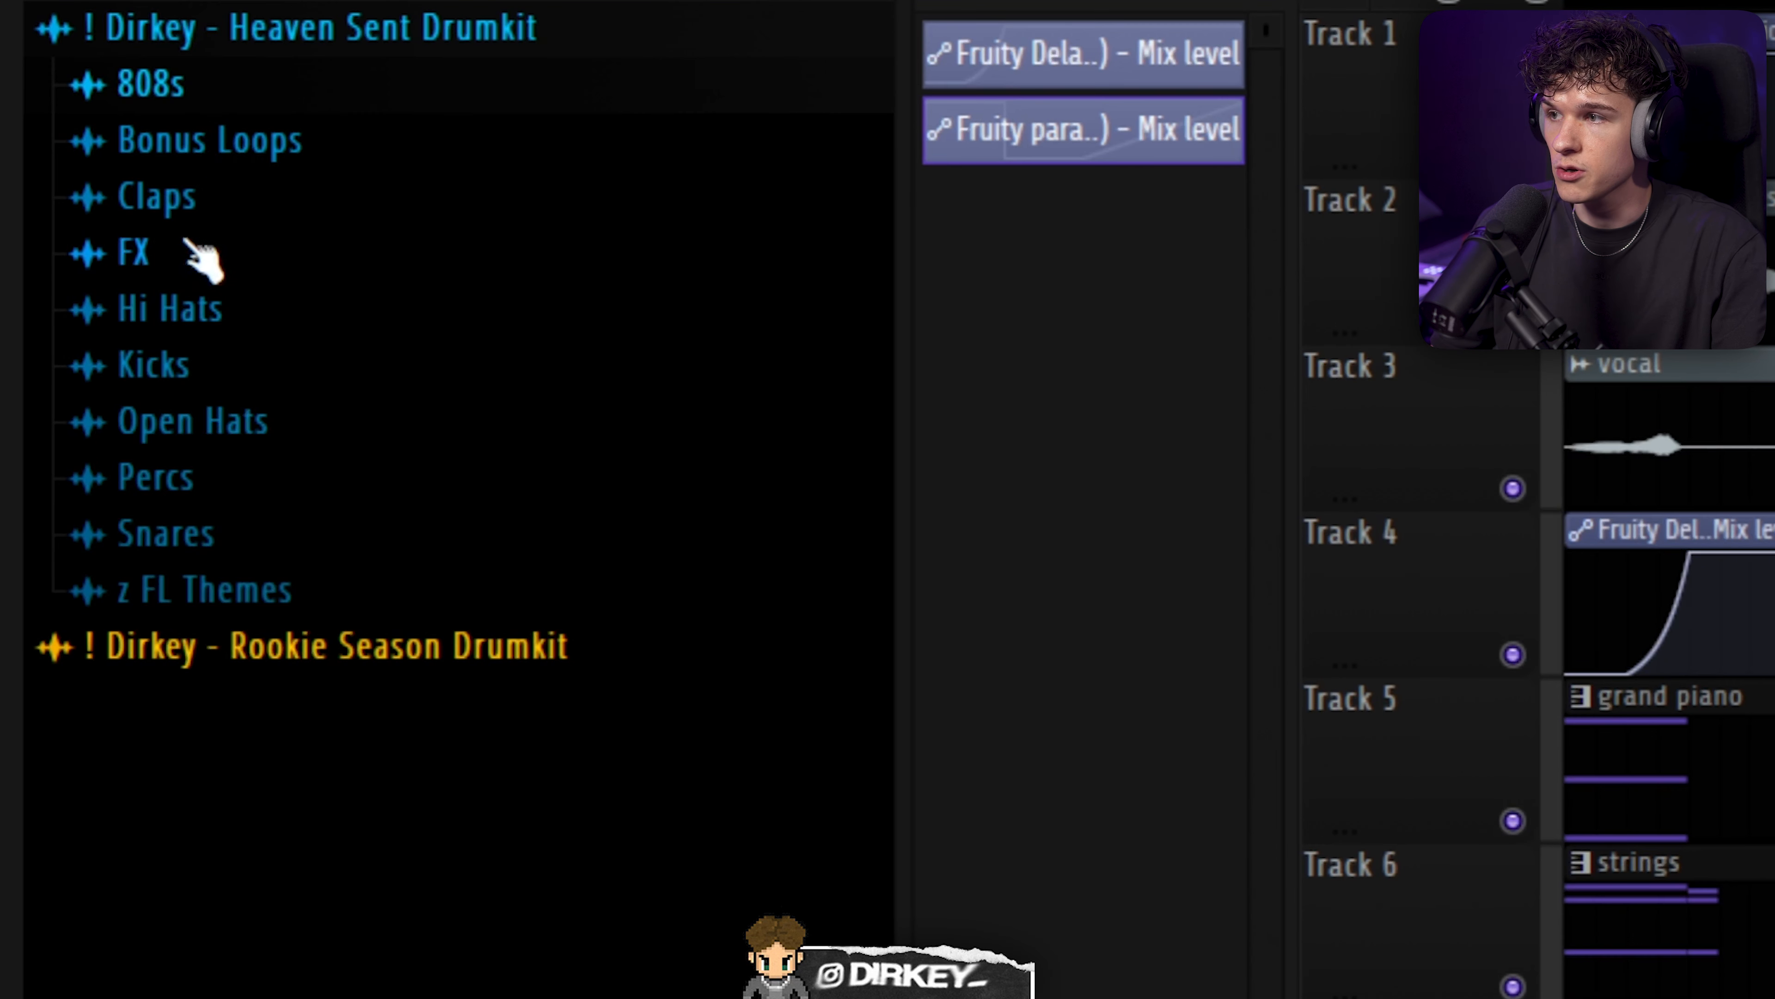
click(171, 197)
click(171, 197)
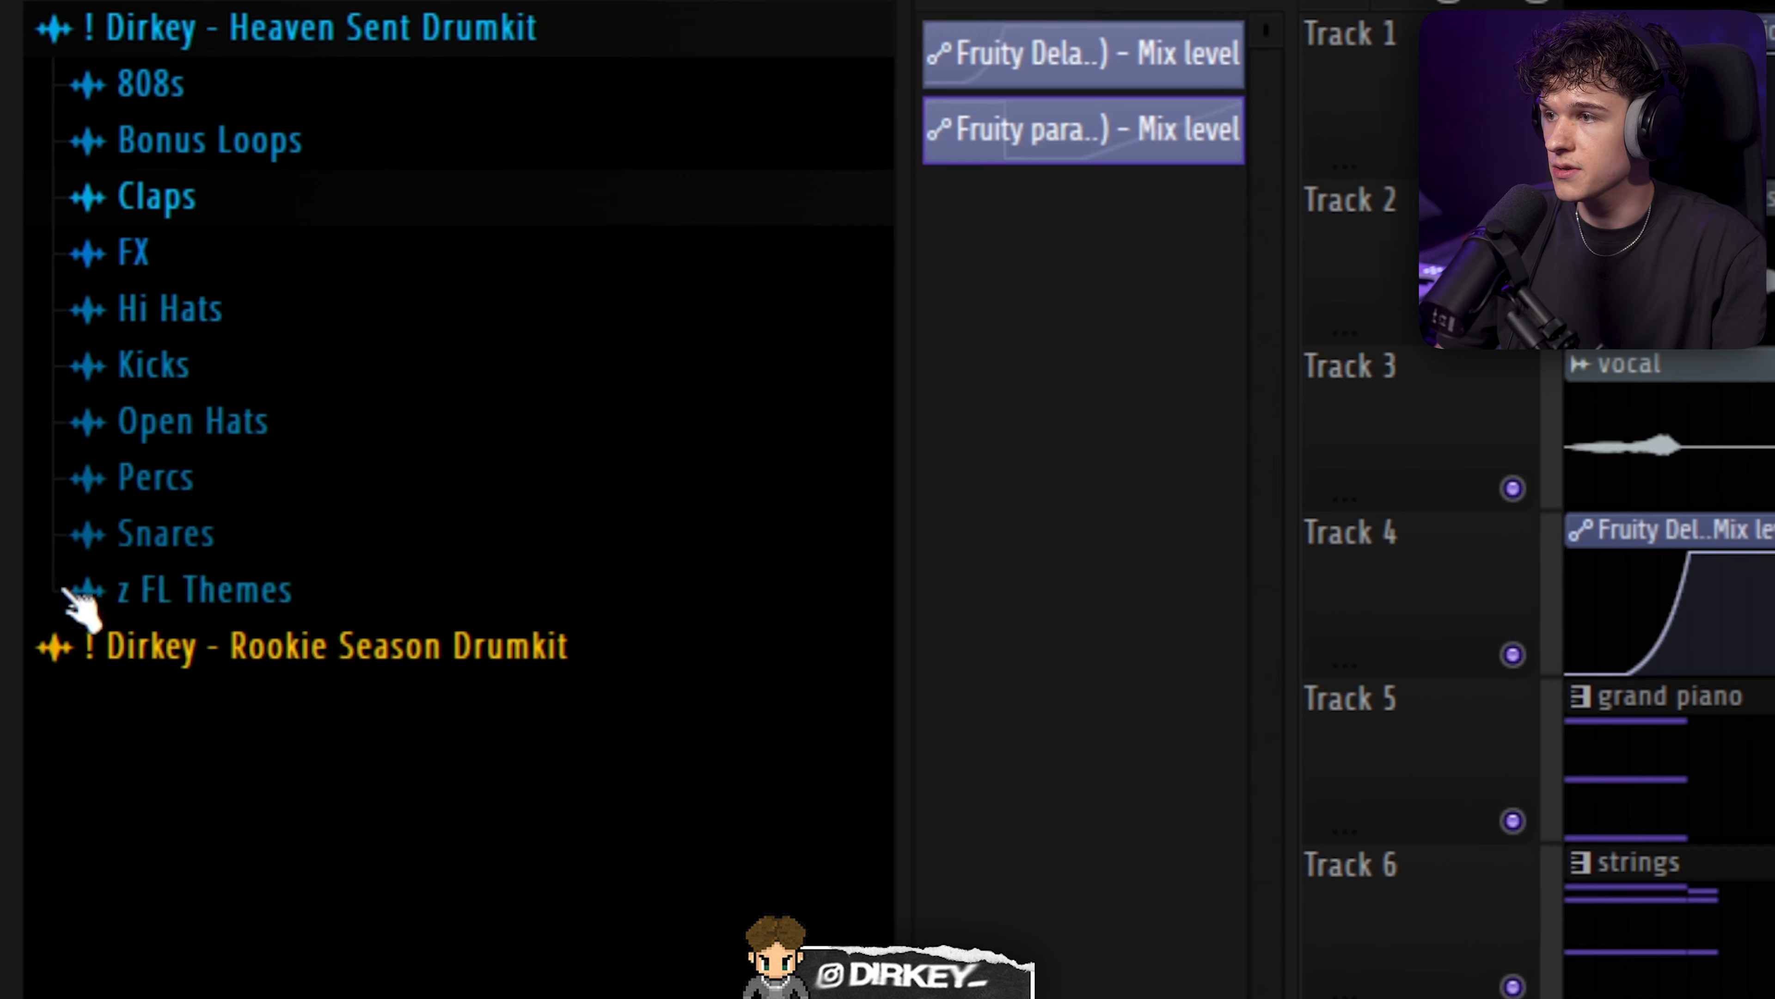
click(259, 643)
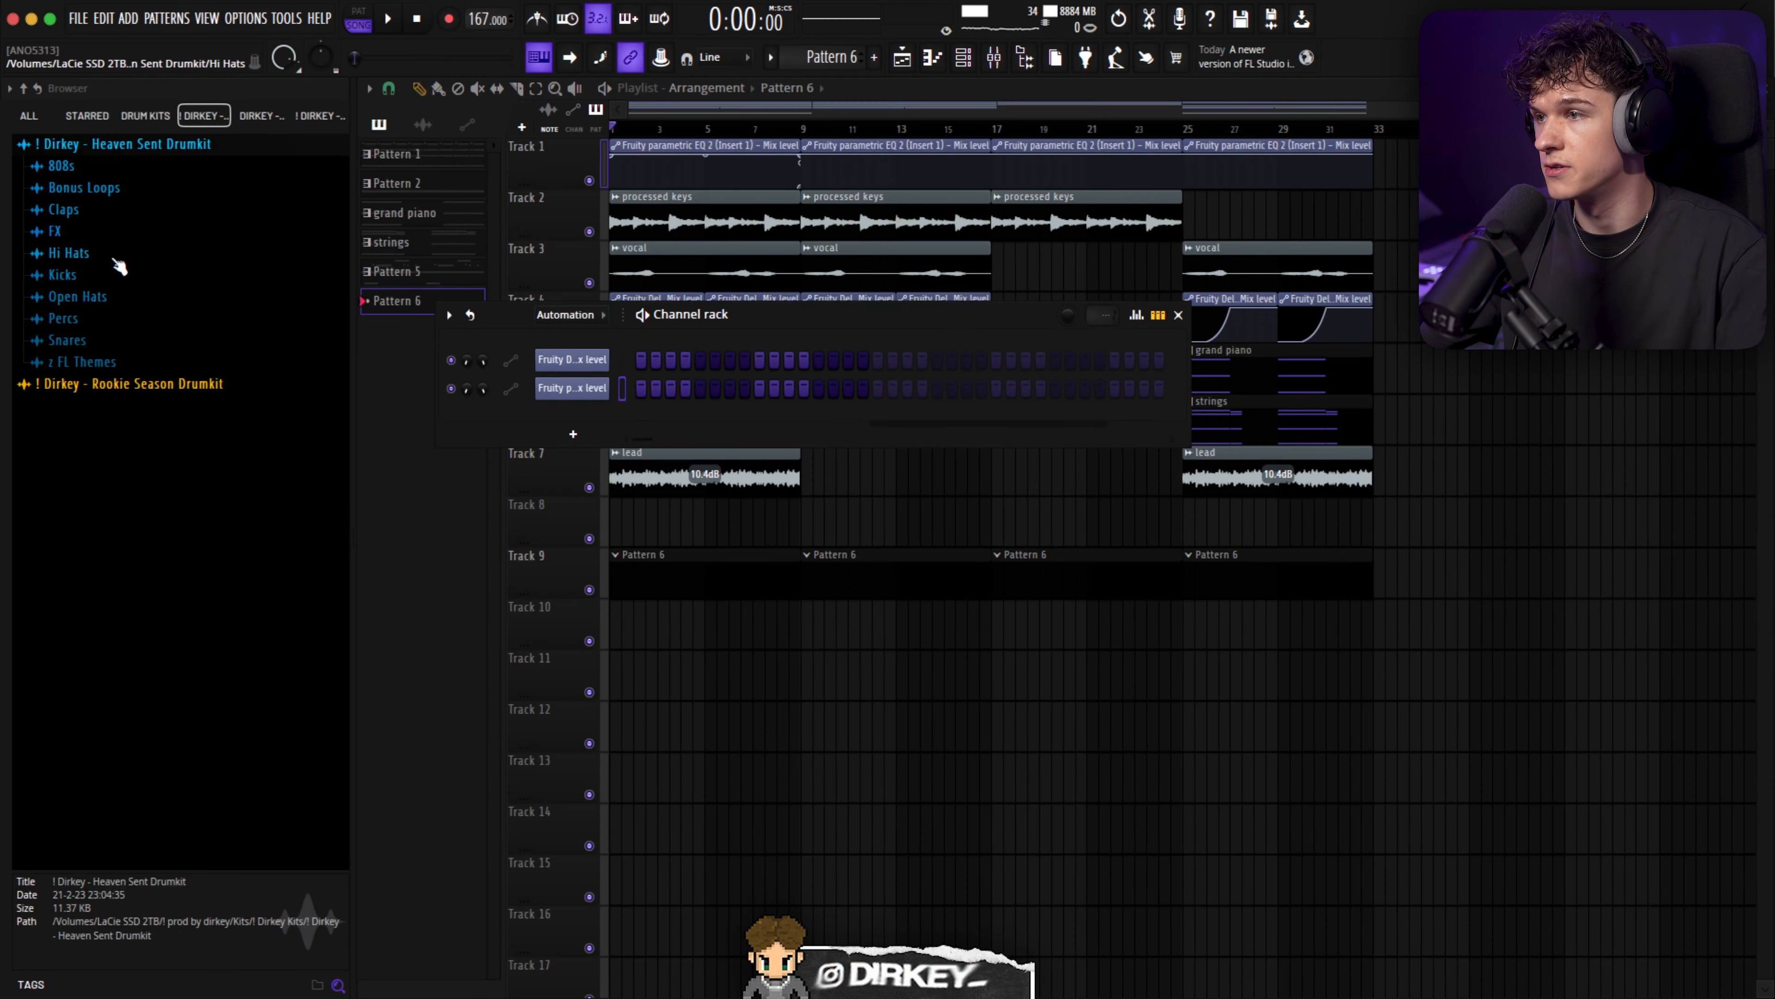
- Audition the Heaven Sent Drumkit hi-hats and add Hi Hat [ Roll Out V2 ] as a new channel
click(114, 257)
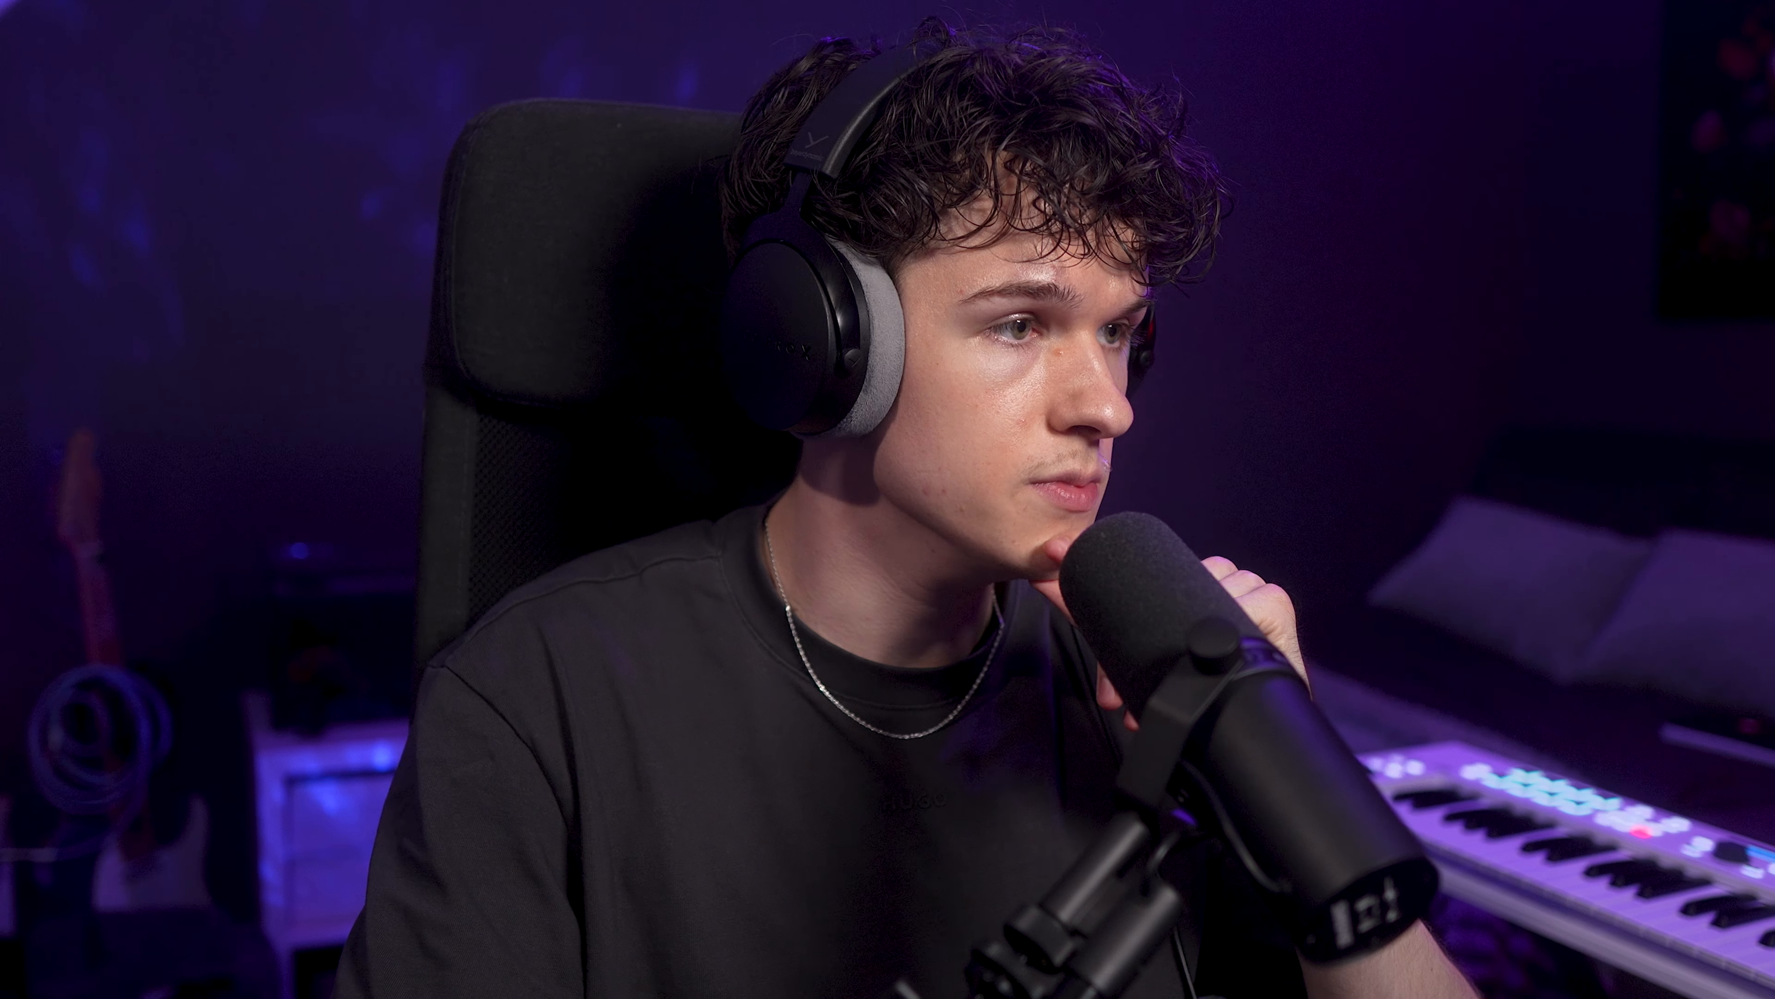
click(68, 255)
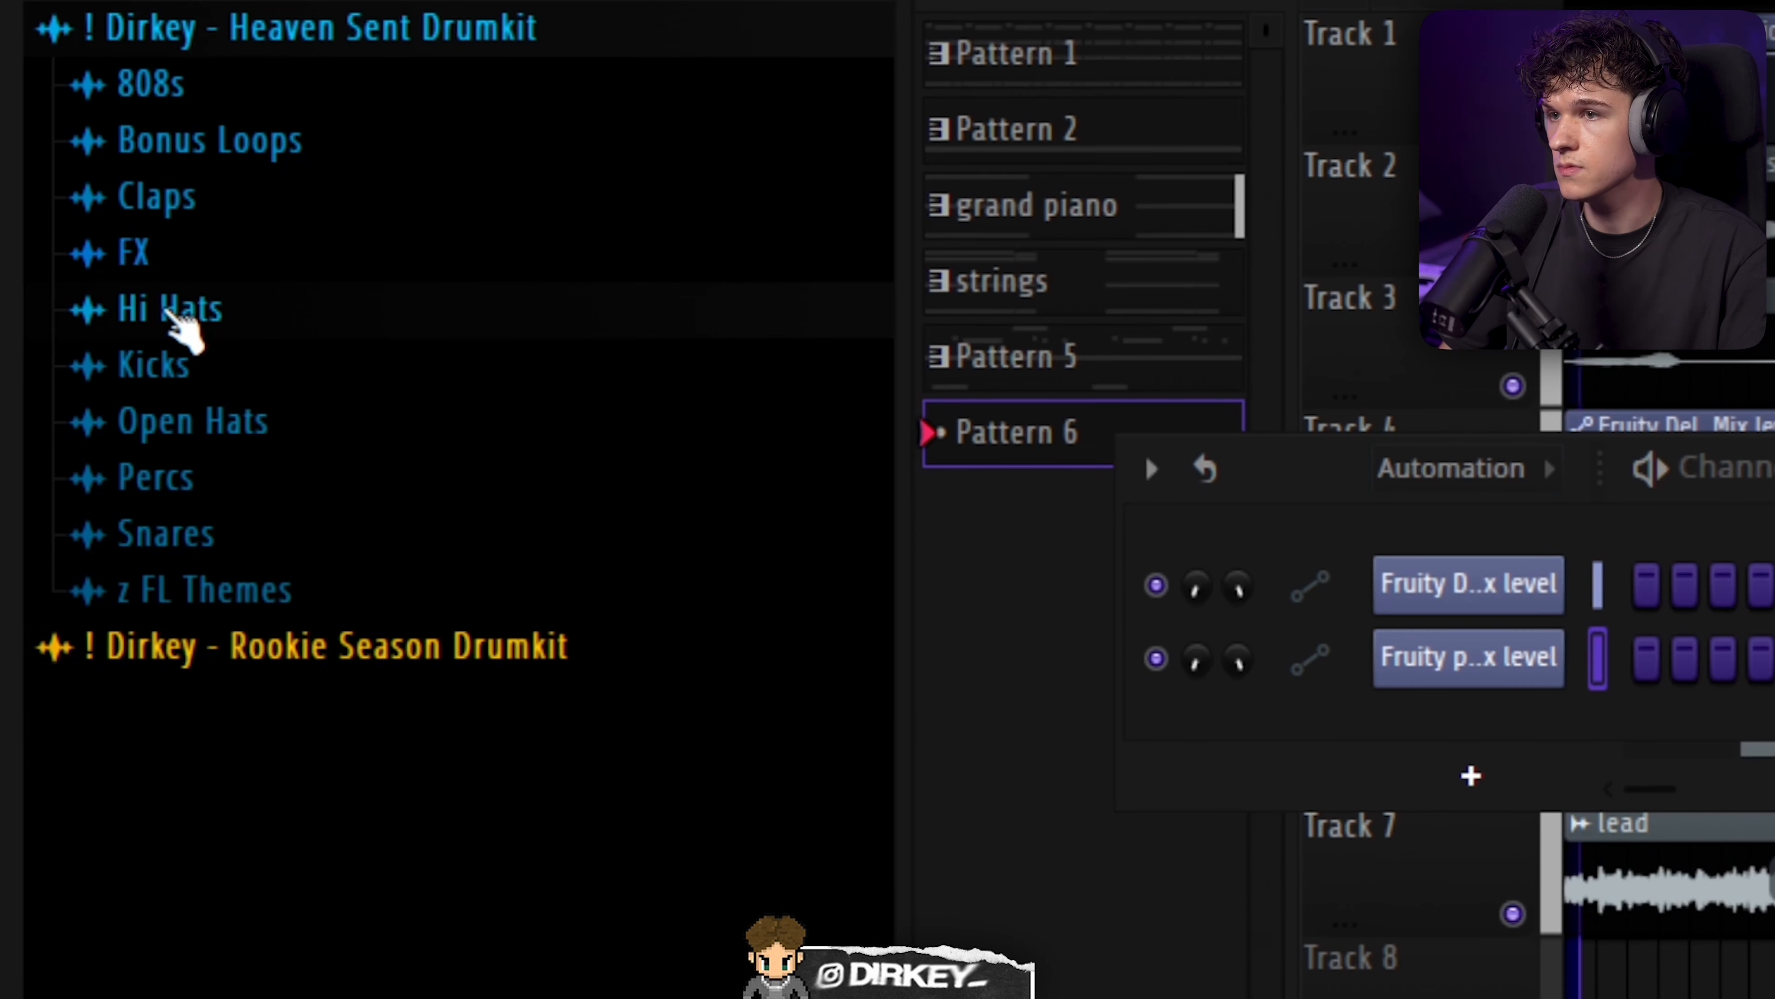
click(173, 315)
click(246, 413)
click(230, 517)
click(294, 620)
click(278, 679)
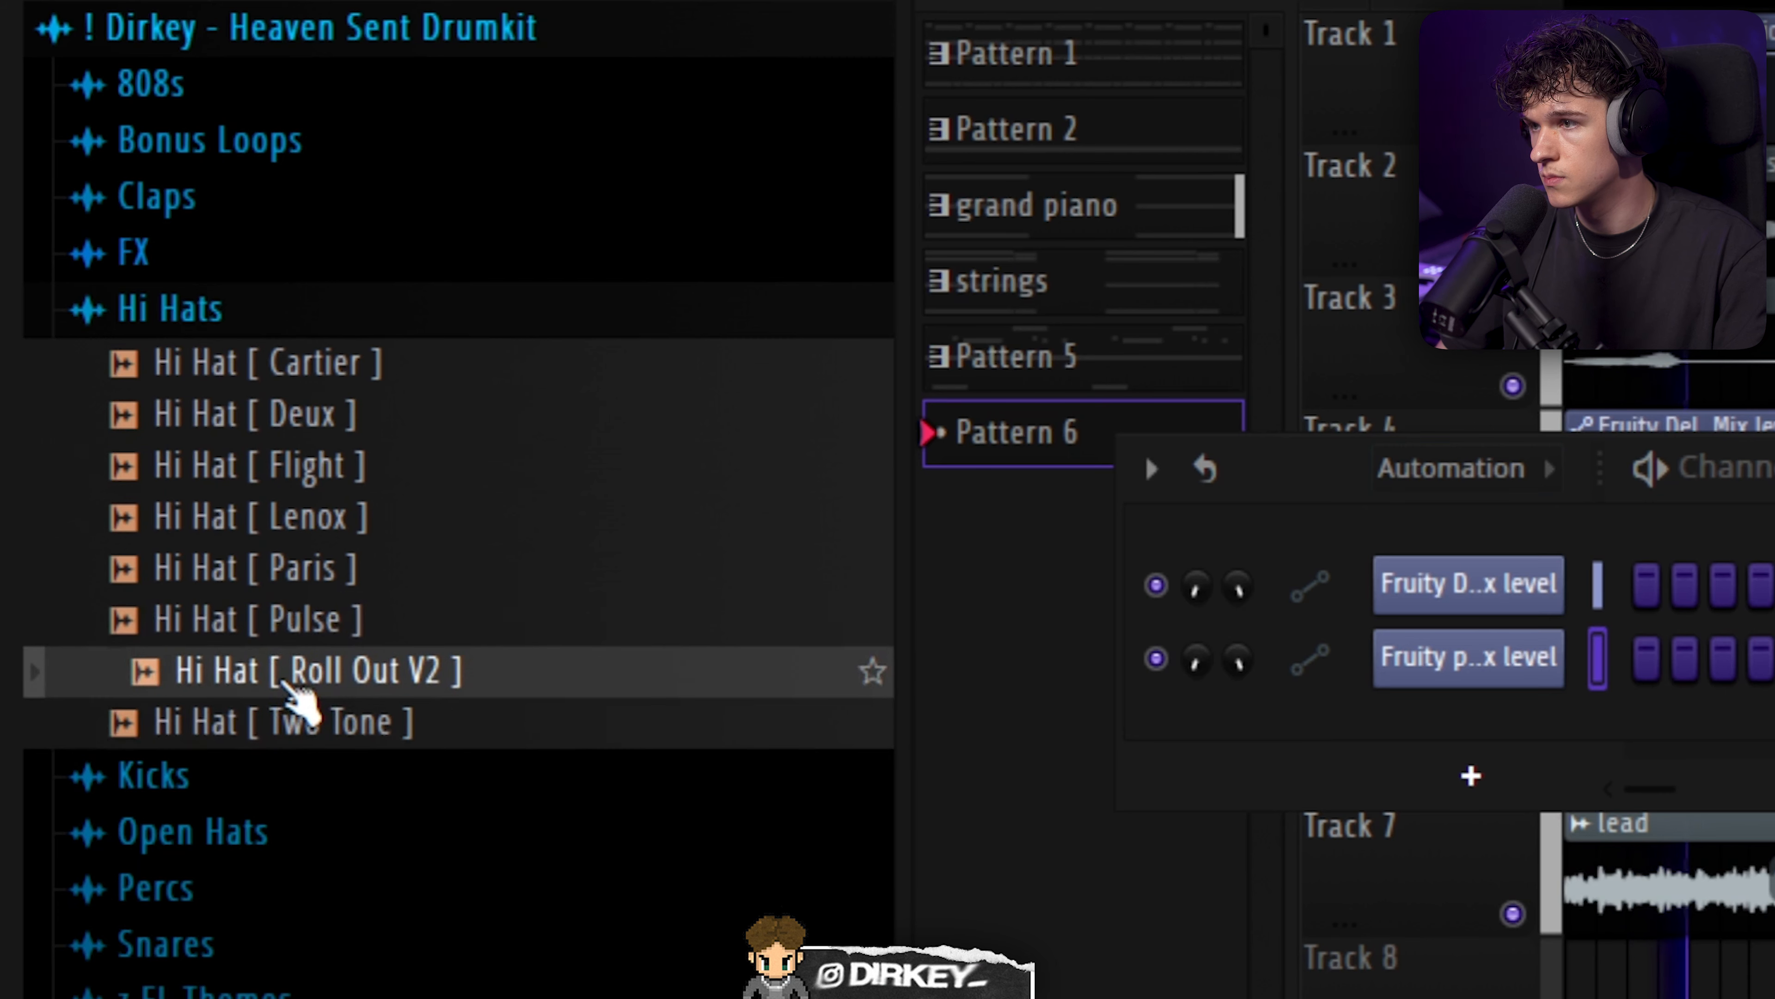
drag(273, 682, 1573, 804)
- Fill the hi-hat channel on every second step and duplicate the hits to cover eight bars in its piano roll
right_click(594, 558)
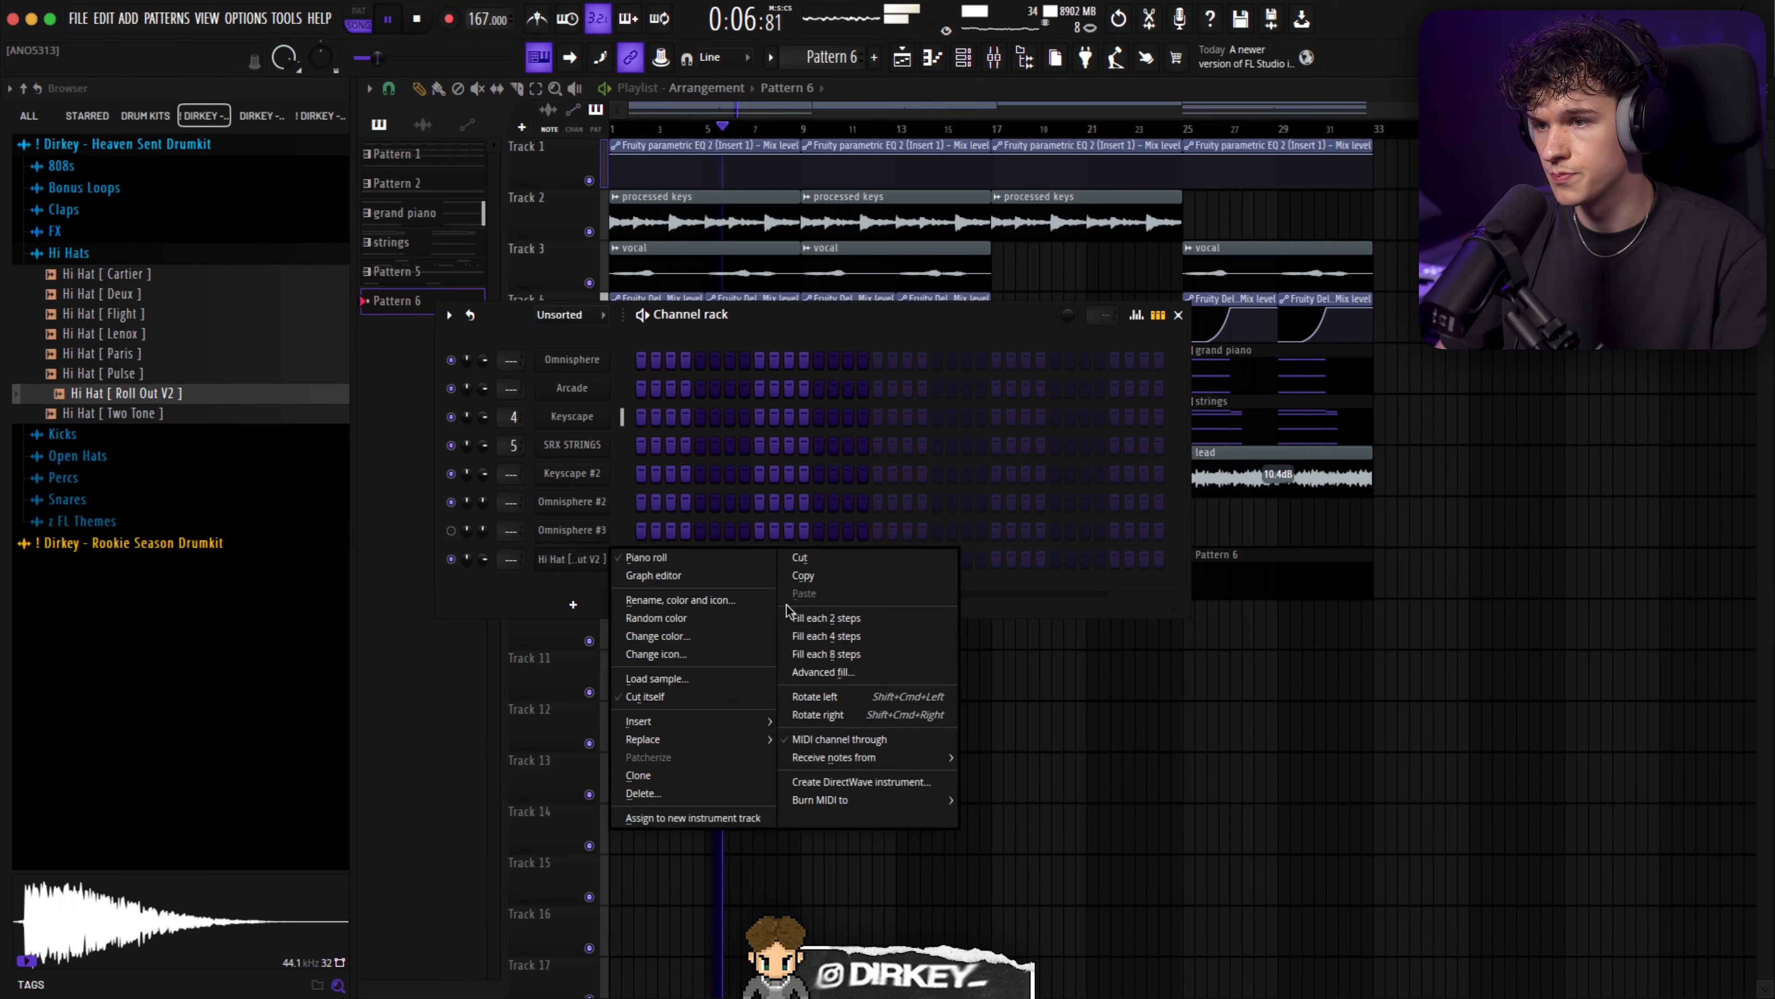
click(825, 618)
right_click(594, 558)
click(647, 557)
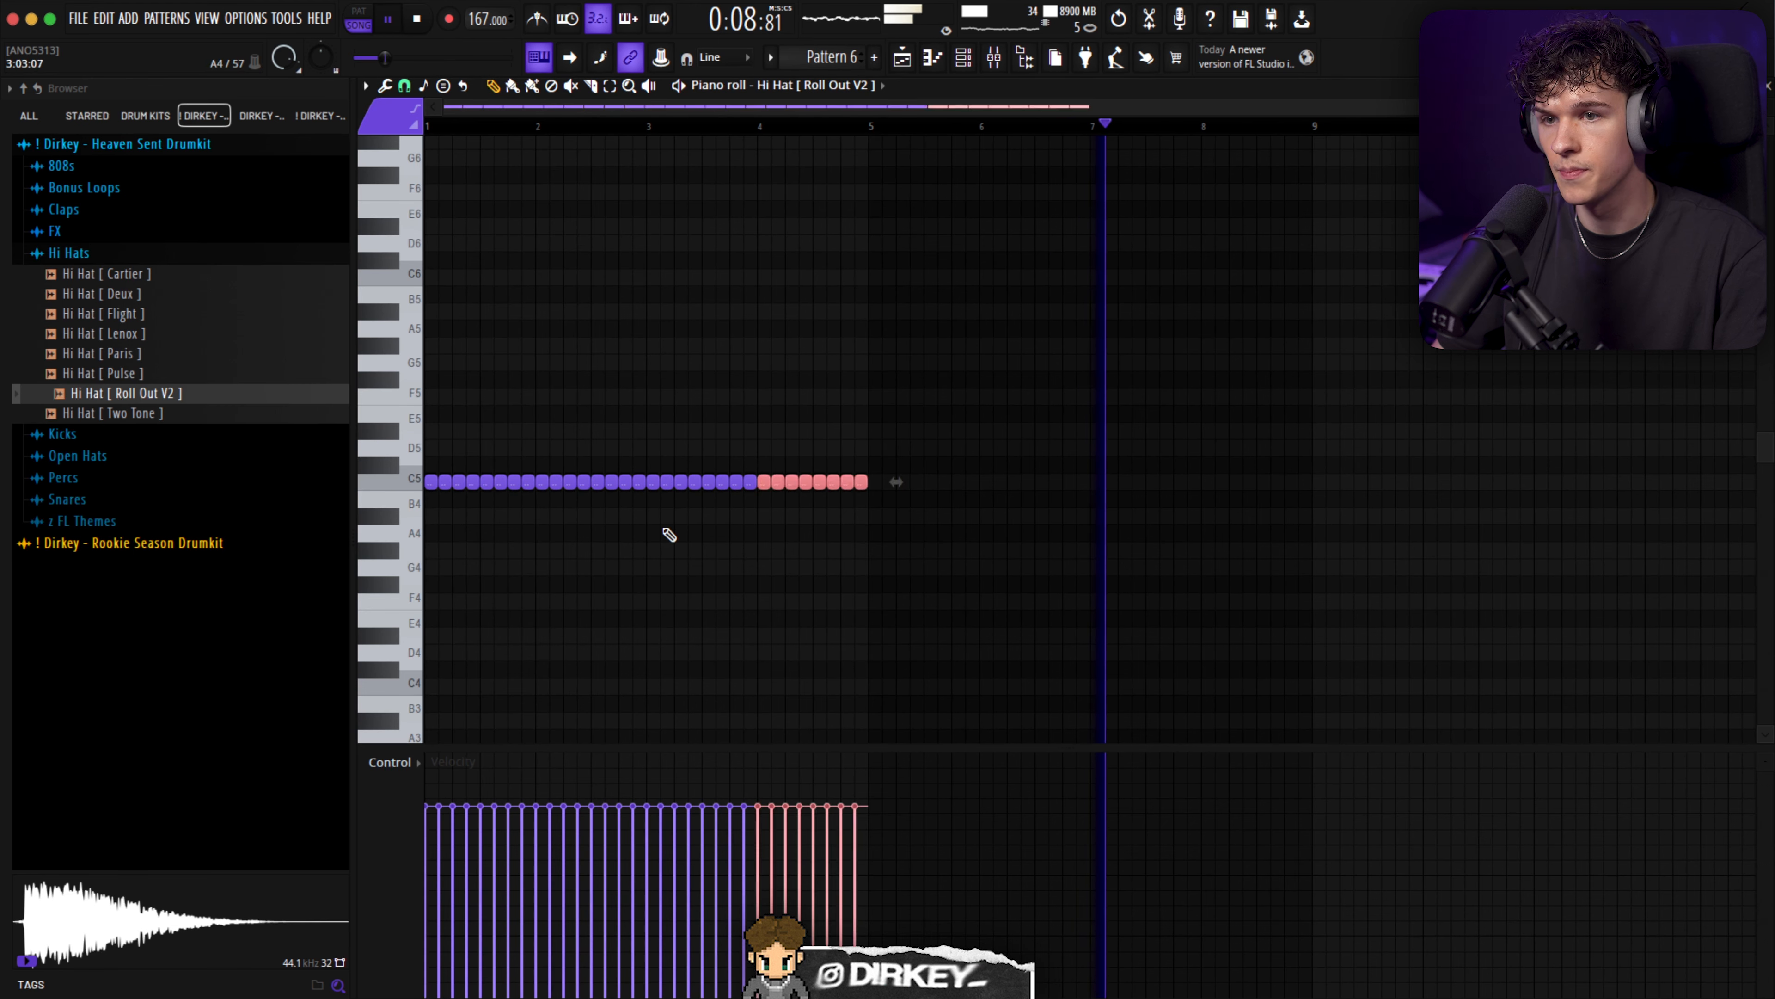
- Set the hi-hat channel's sample start offset to 3 %
click(963, 59)
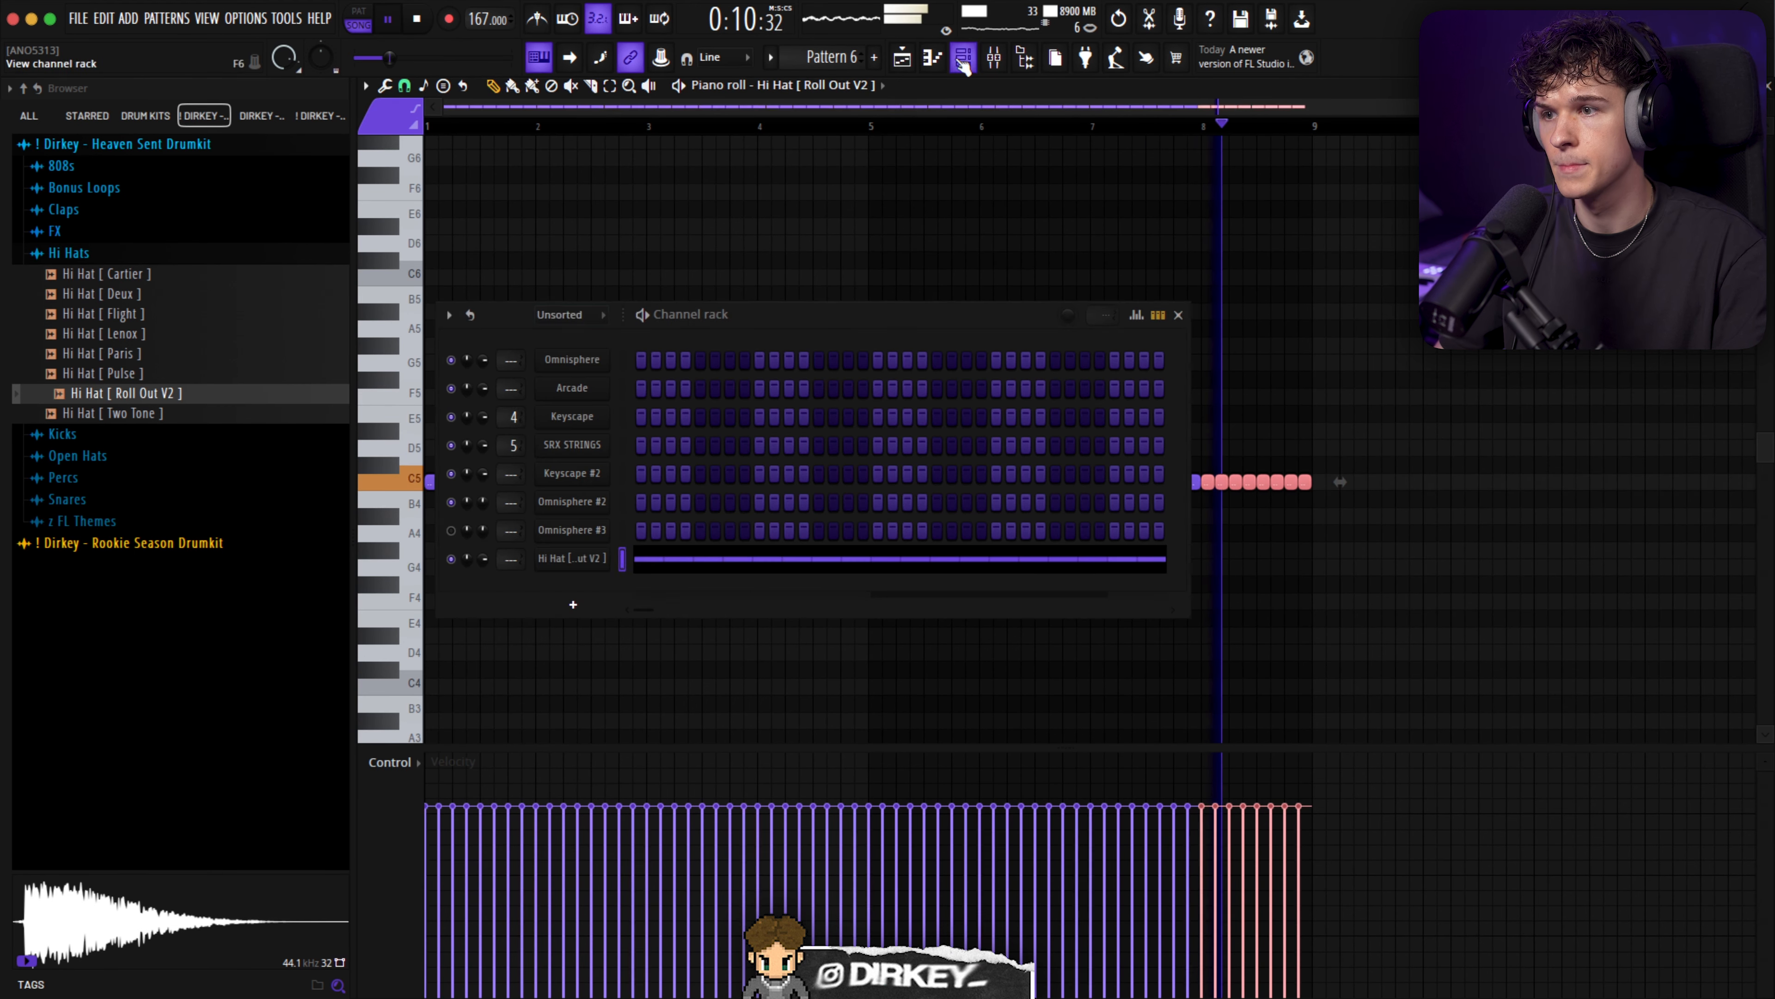
click(558, 558)
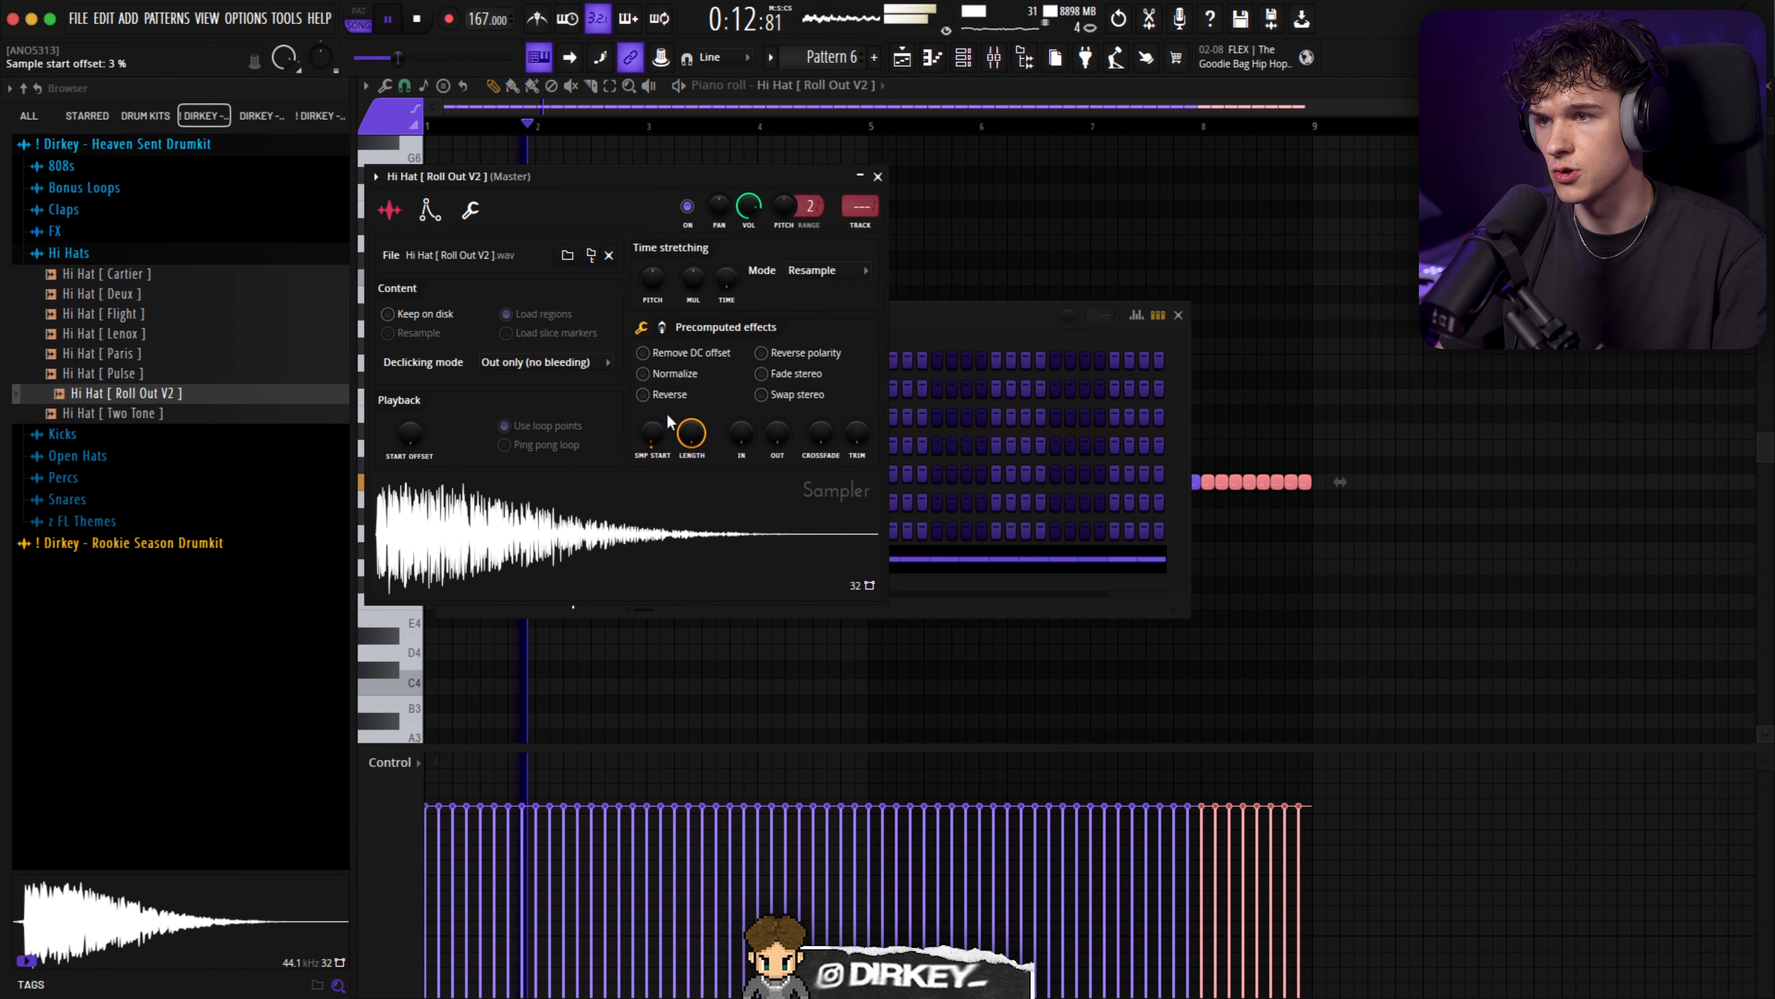
click(877, 177)
- Audition the Rookie Season Drumkit snares and add Snare [ Mob ] as a new channel
click(136, 543)
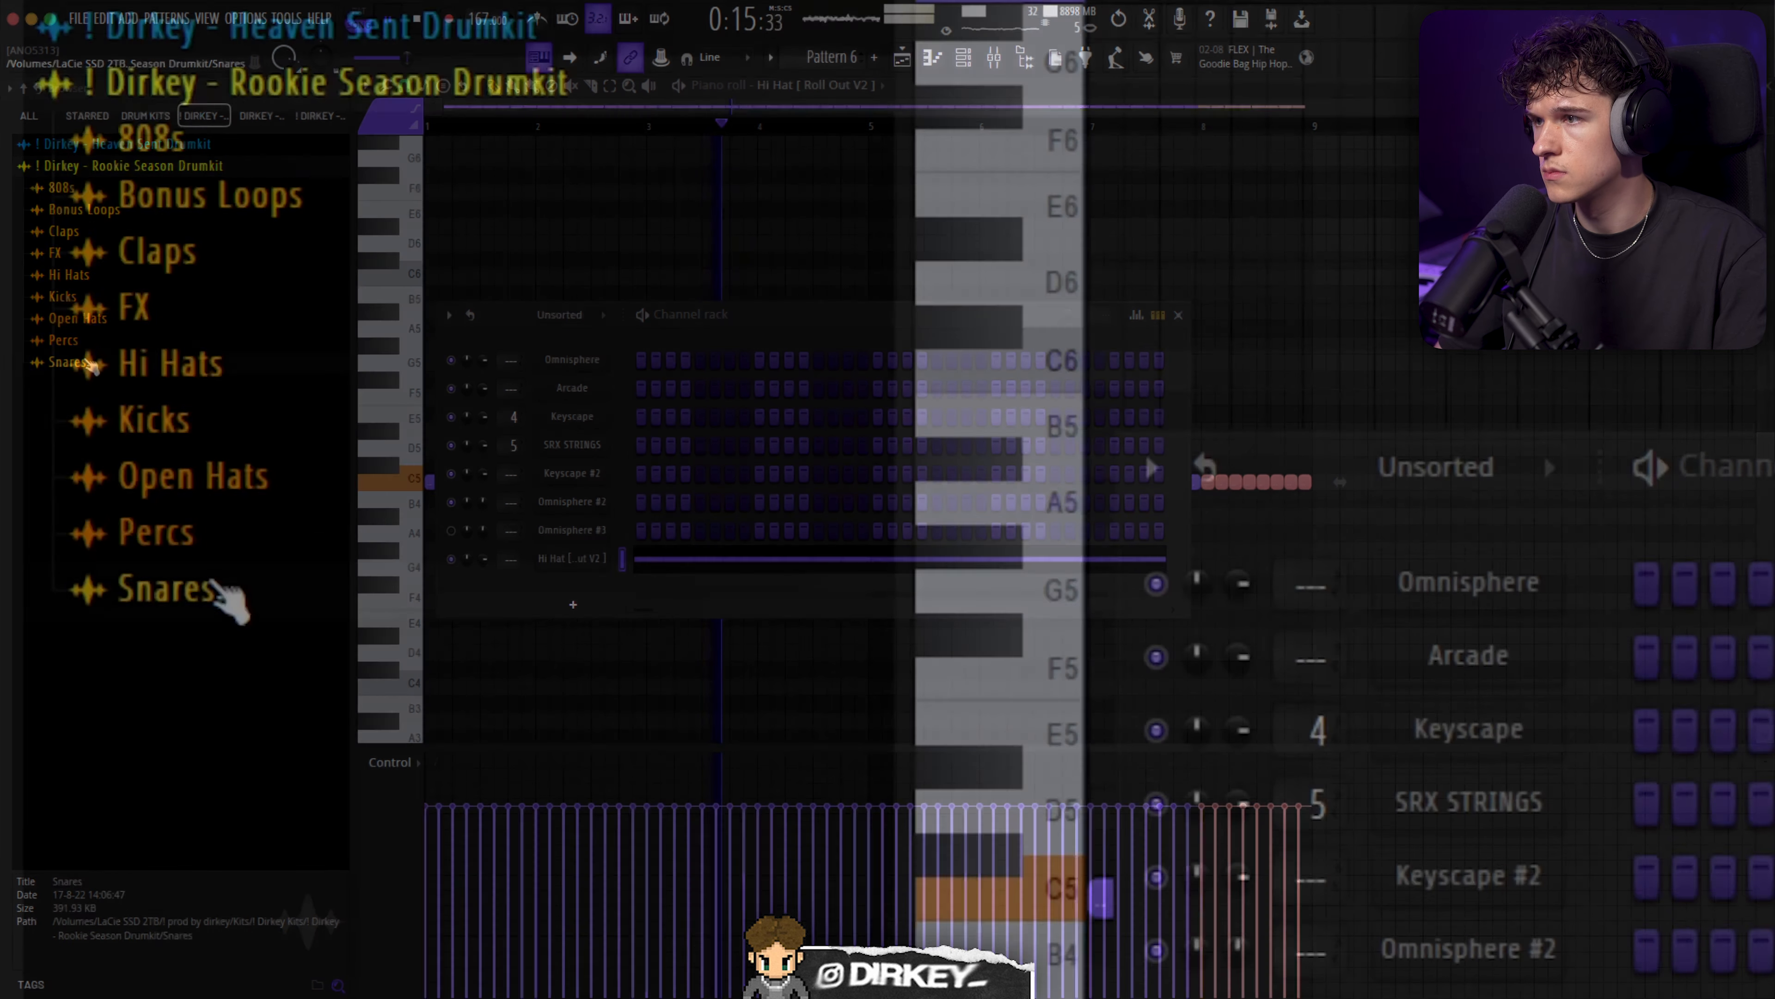
click(220, 591)
click(262, 777)
click(286, 839)
click(307, 666)
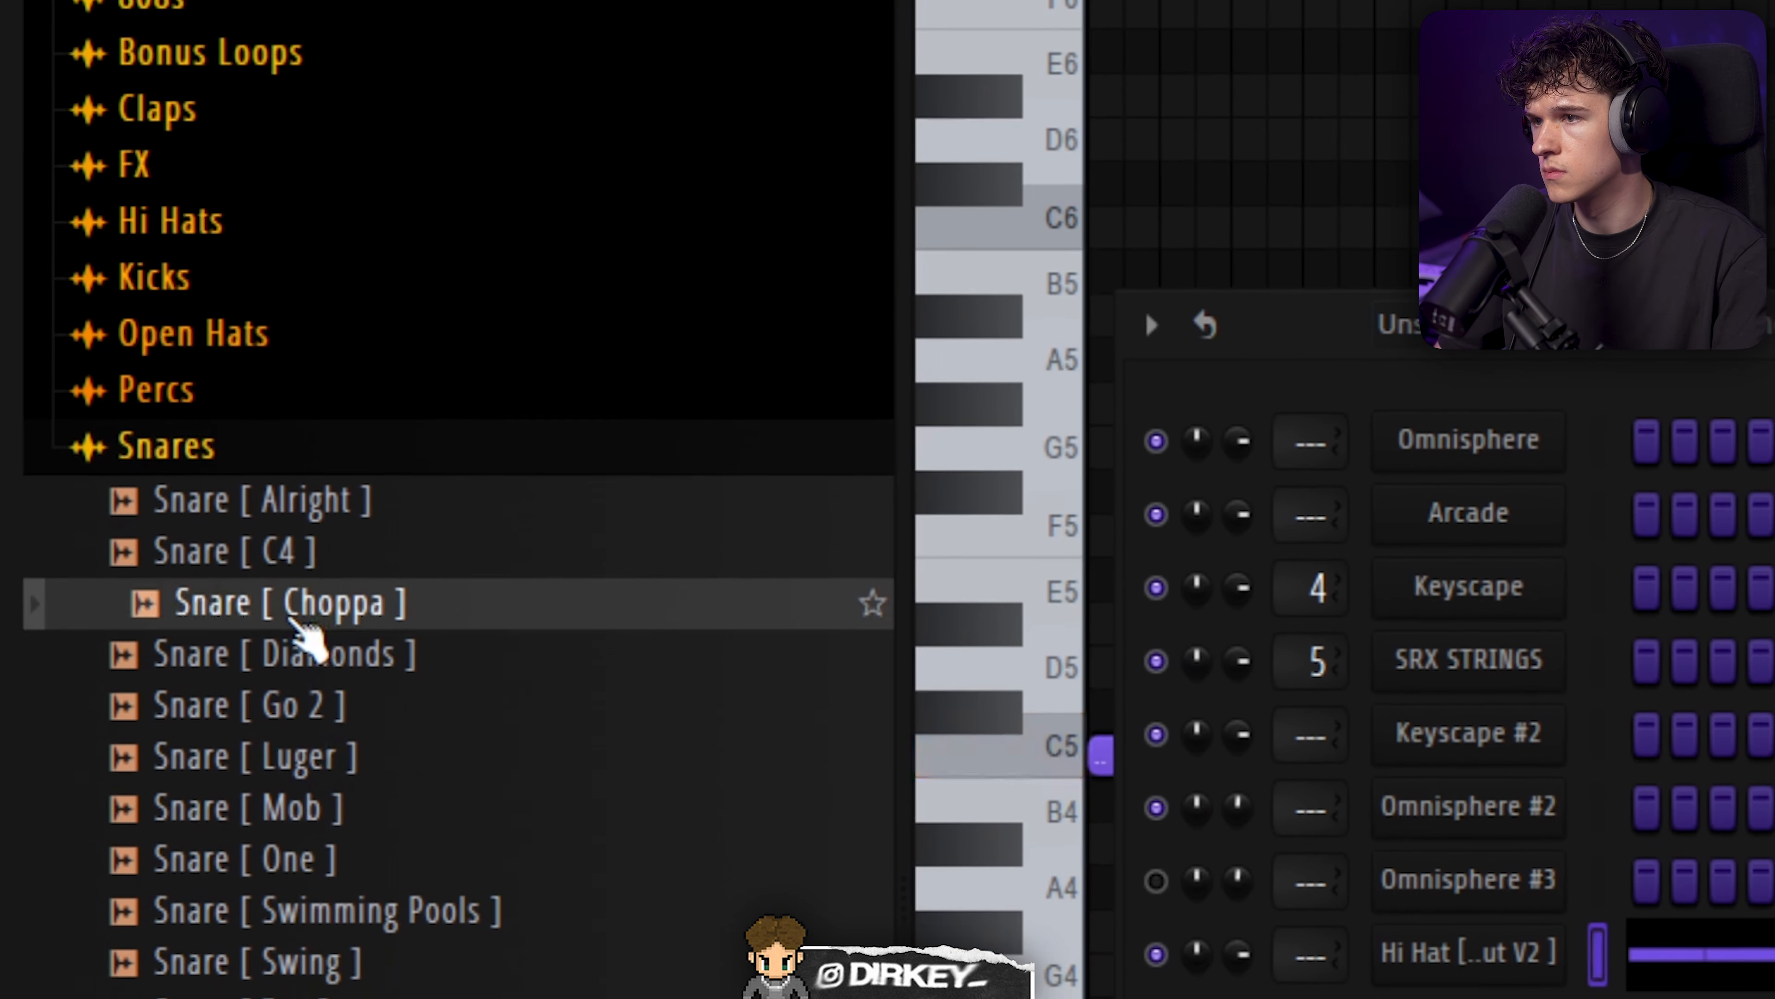
click(255, 921)
click(273, 869)
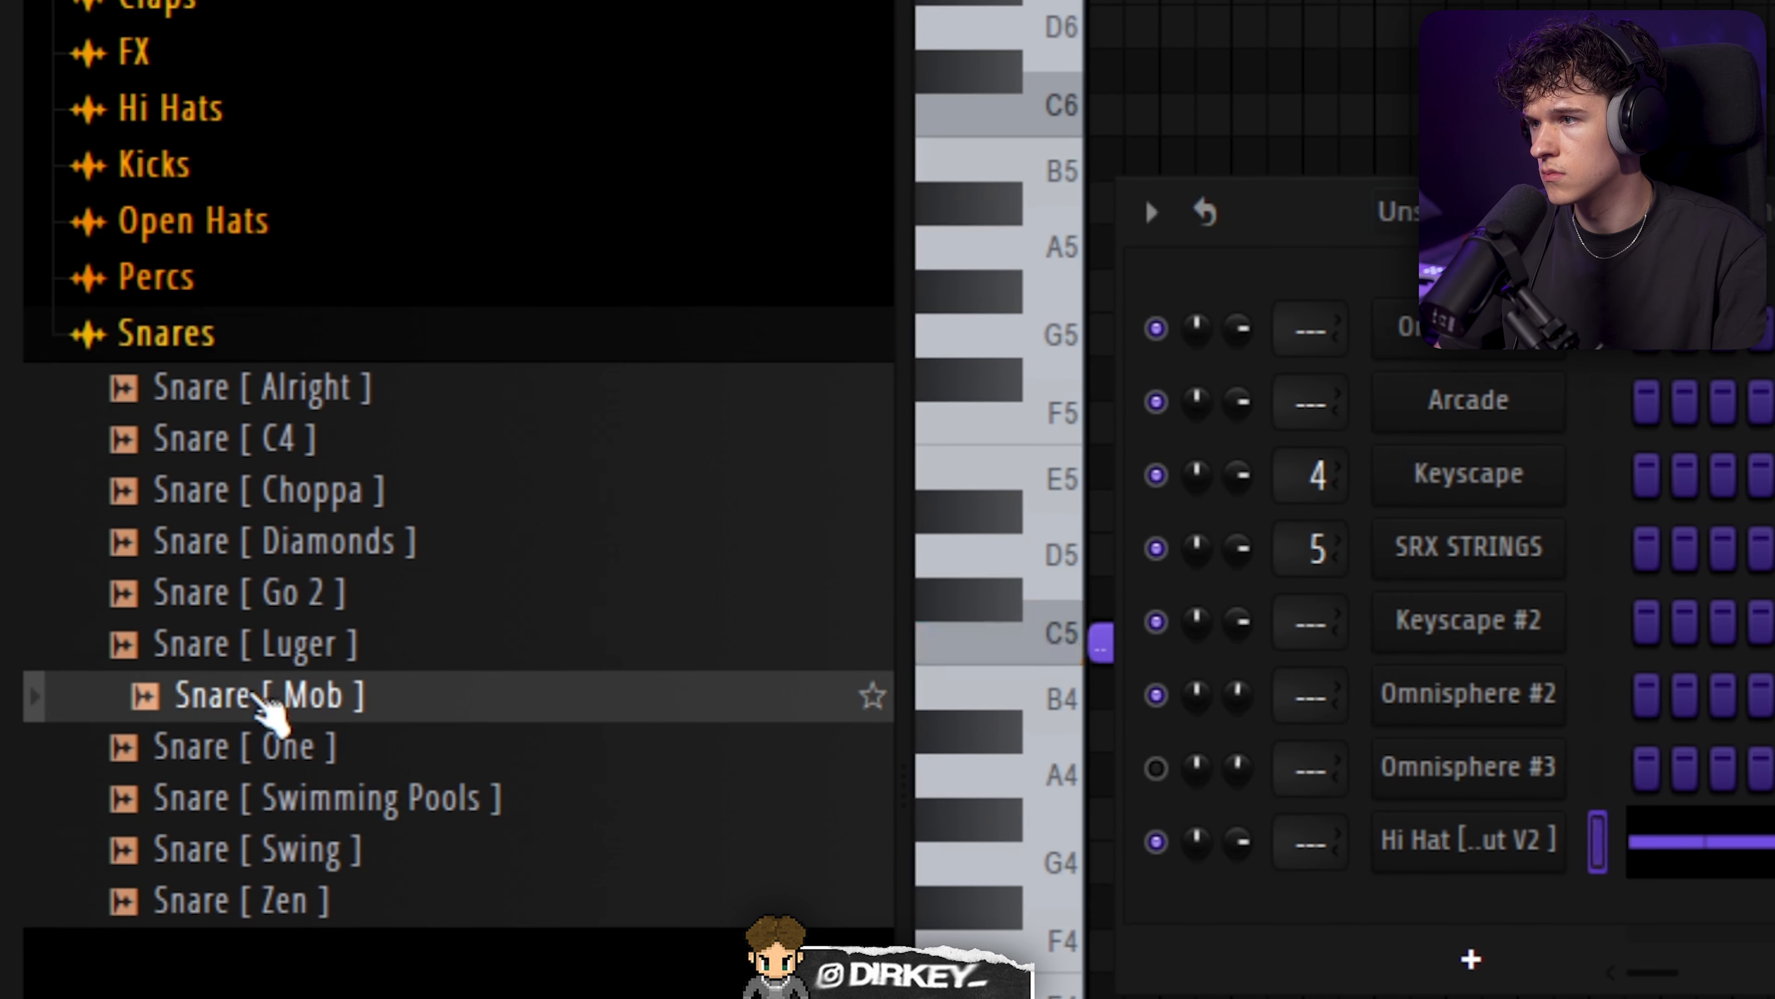
drag(1450, 923, 1451, 924)
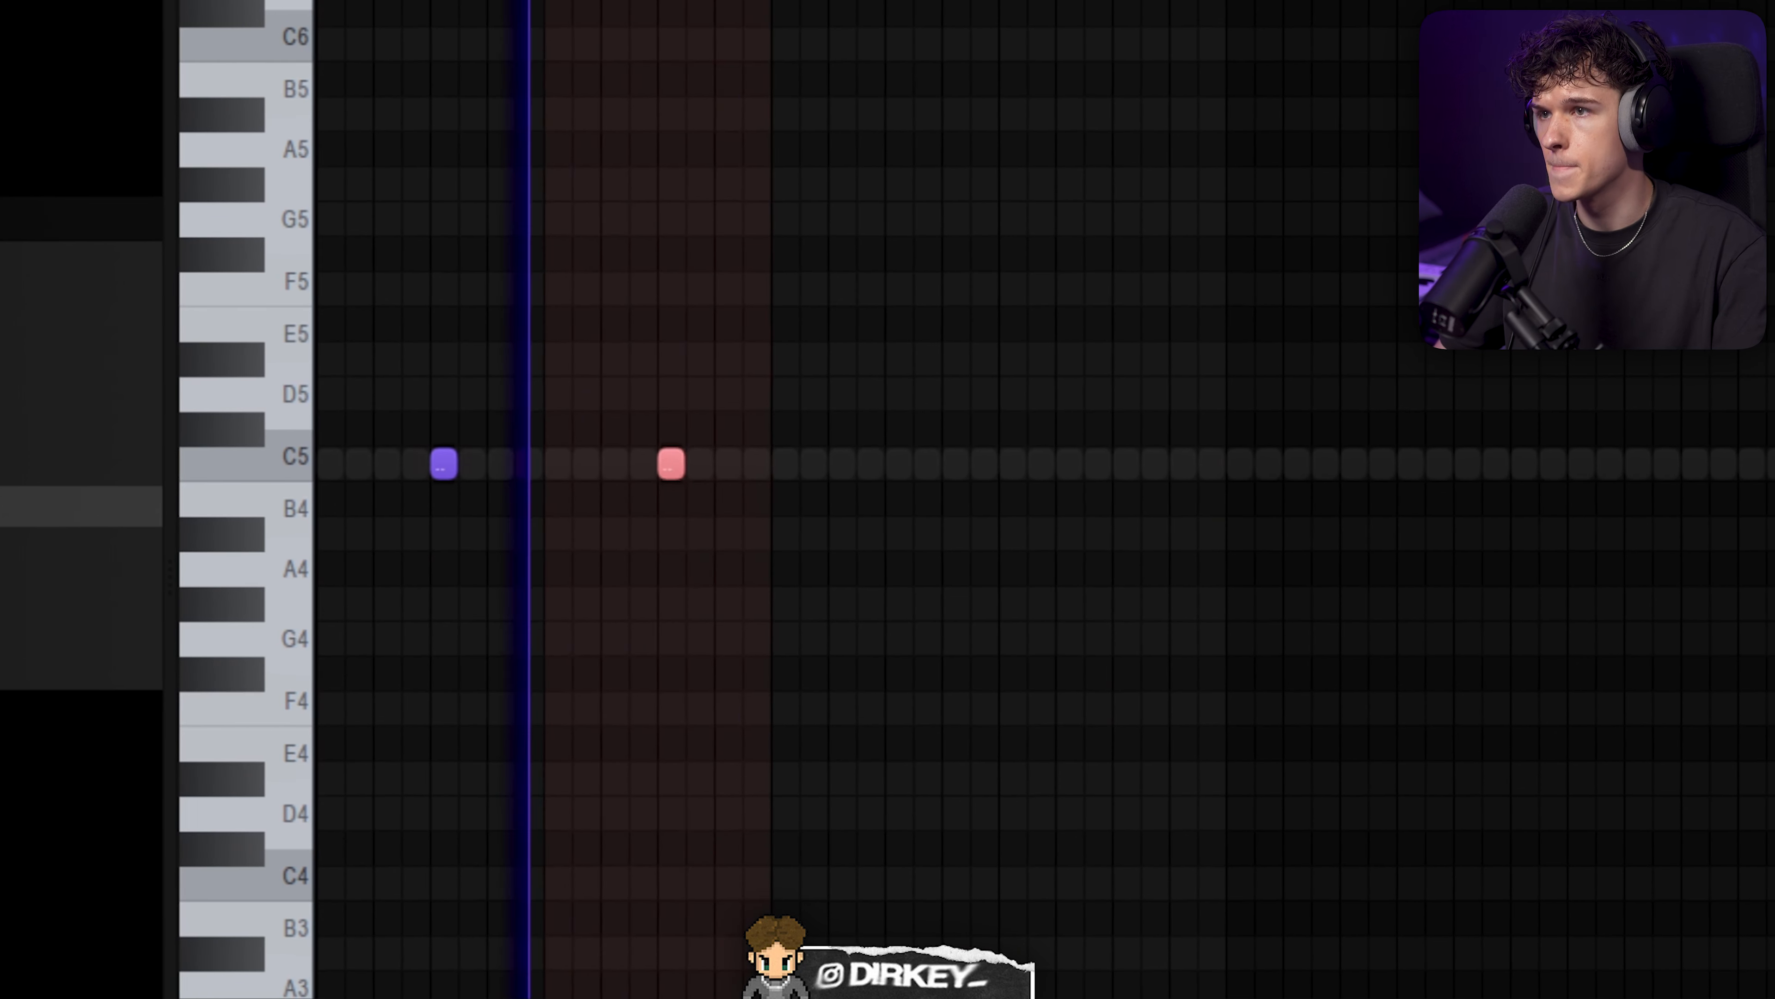
- Repeat the C5 snare hit once per bar across eight bars
key(ctrl+b)
key(ctrl+b)
key(ctrl+b)
key(ctrl+b)
key(ctrl+b)
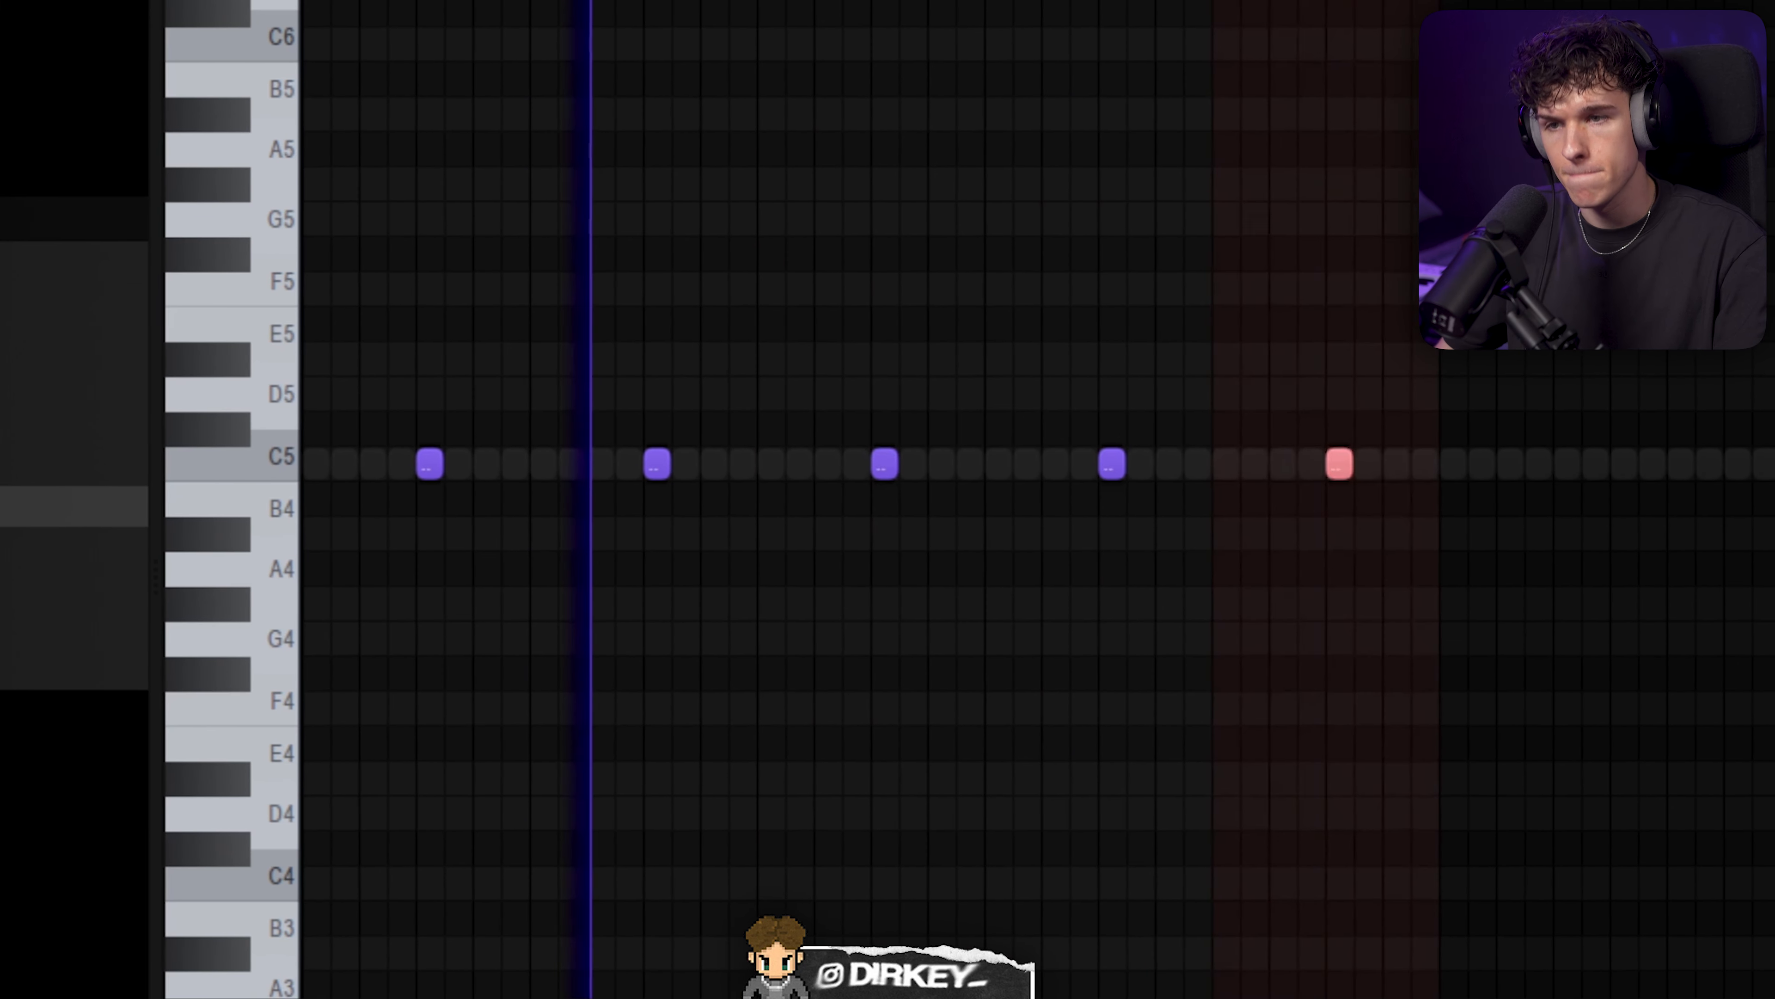
key(ctrl+d)
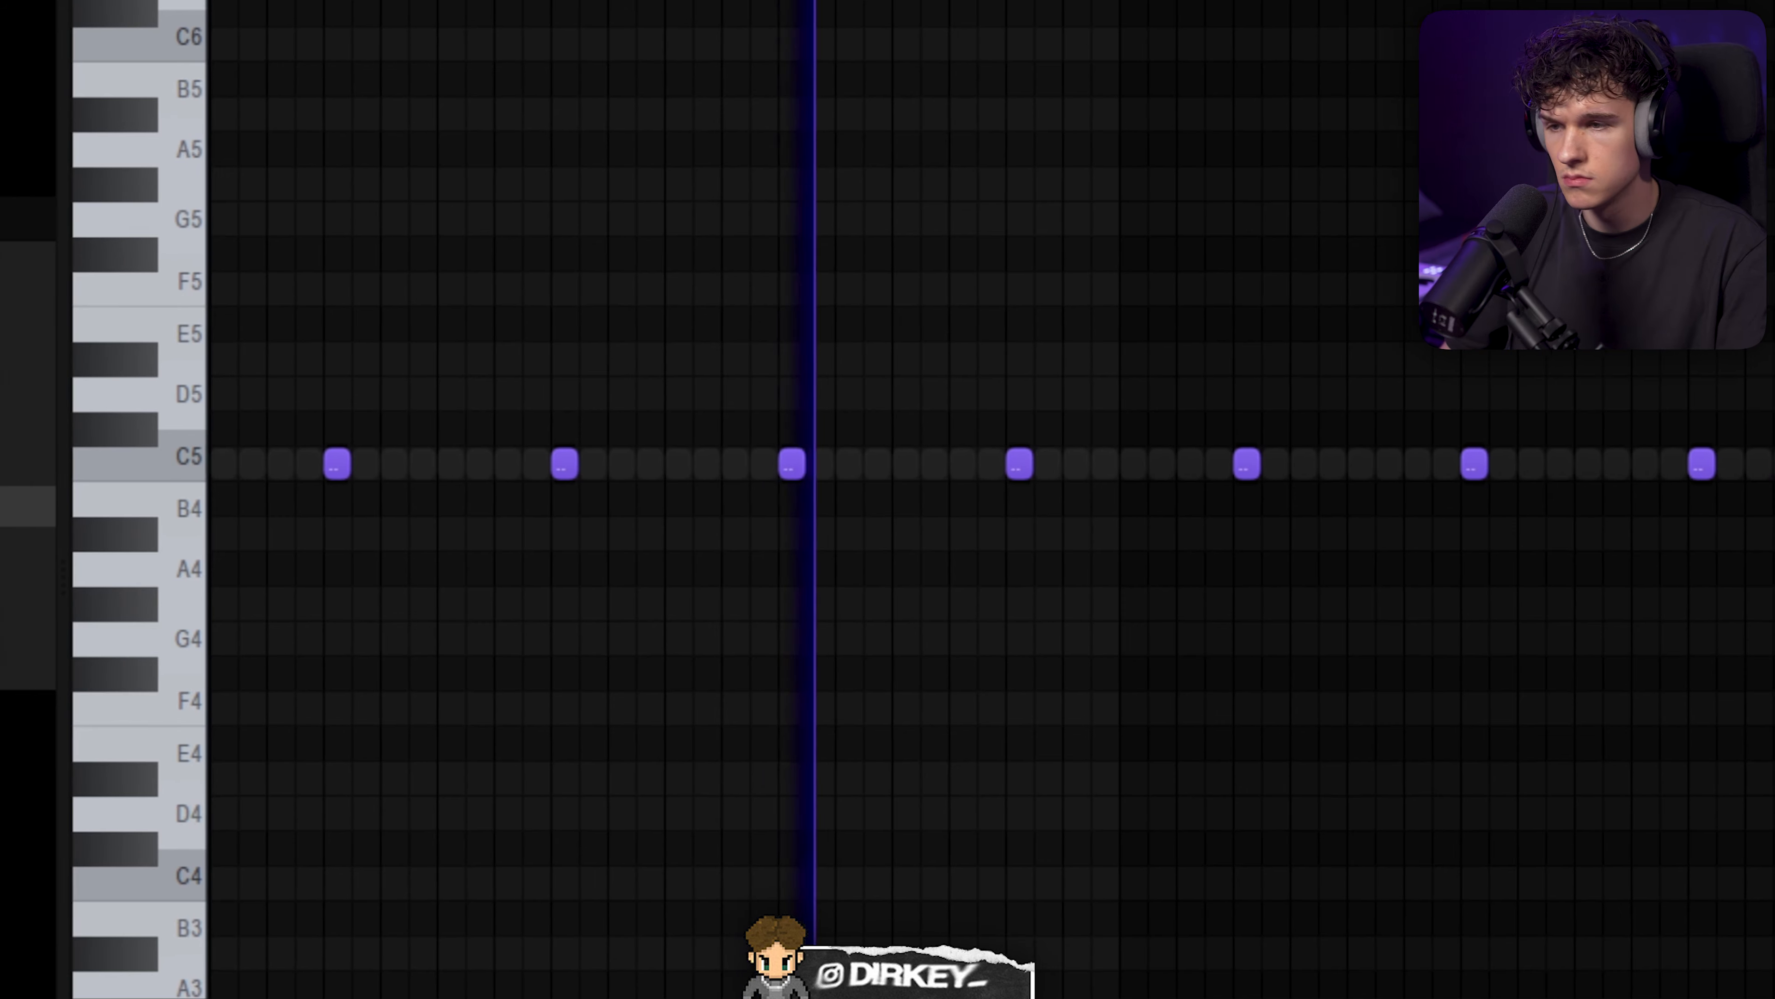
key(ctrl+a)
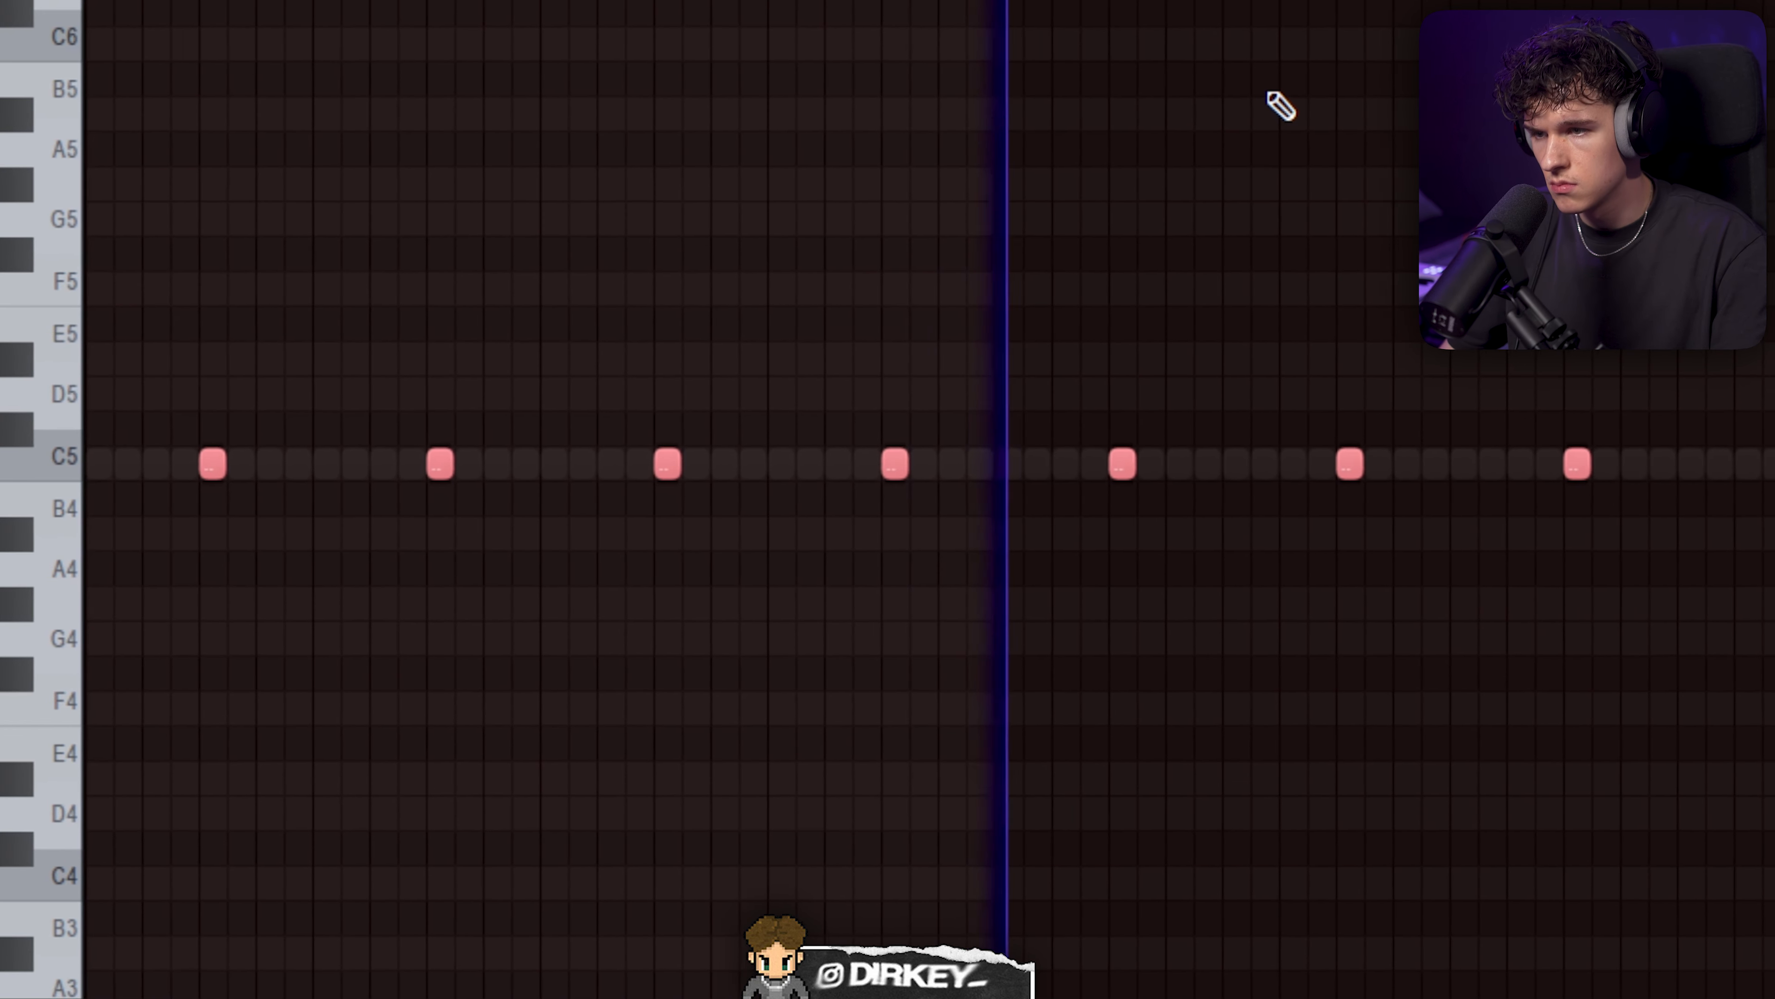
key(ctrl+d)
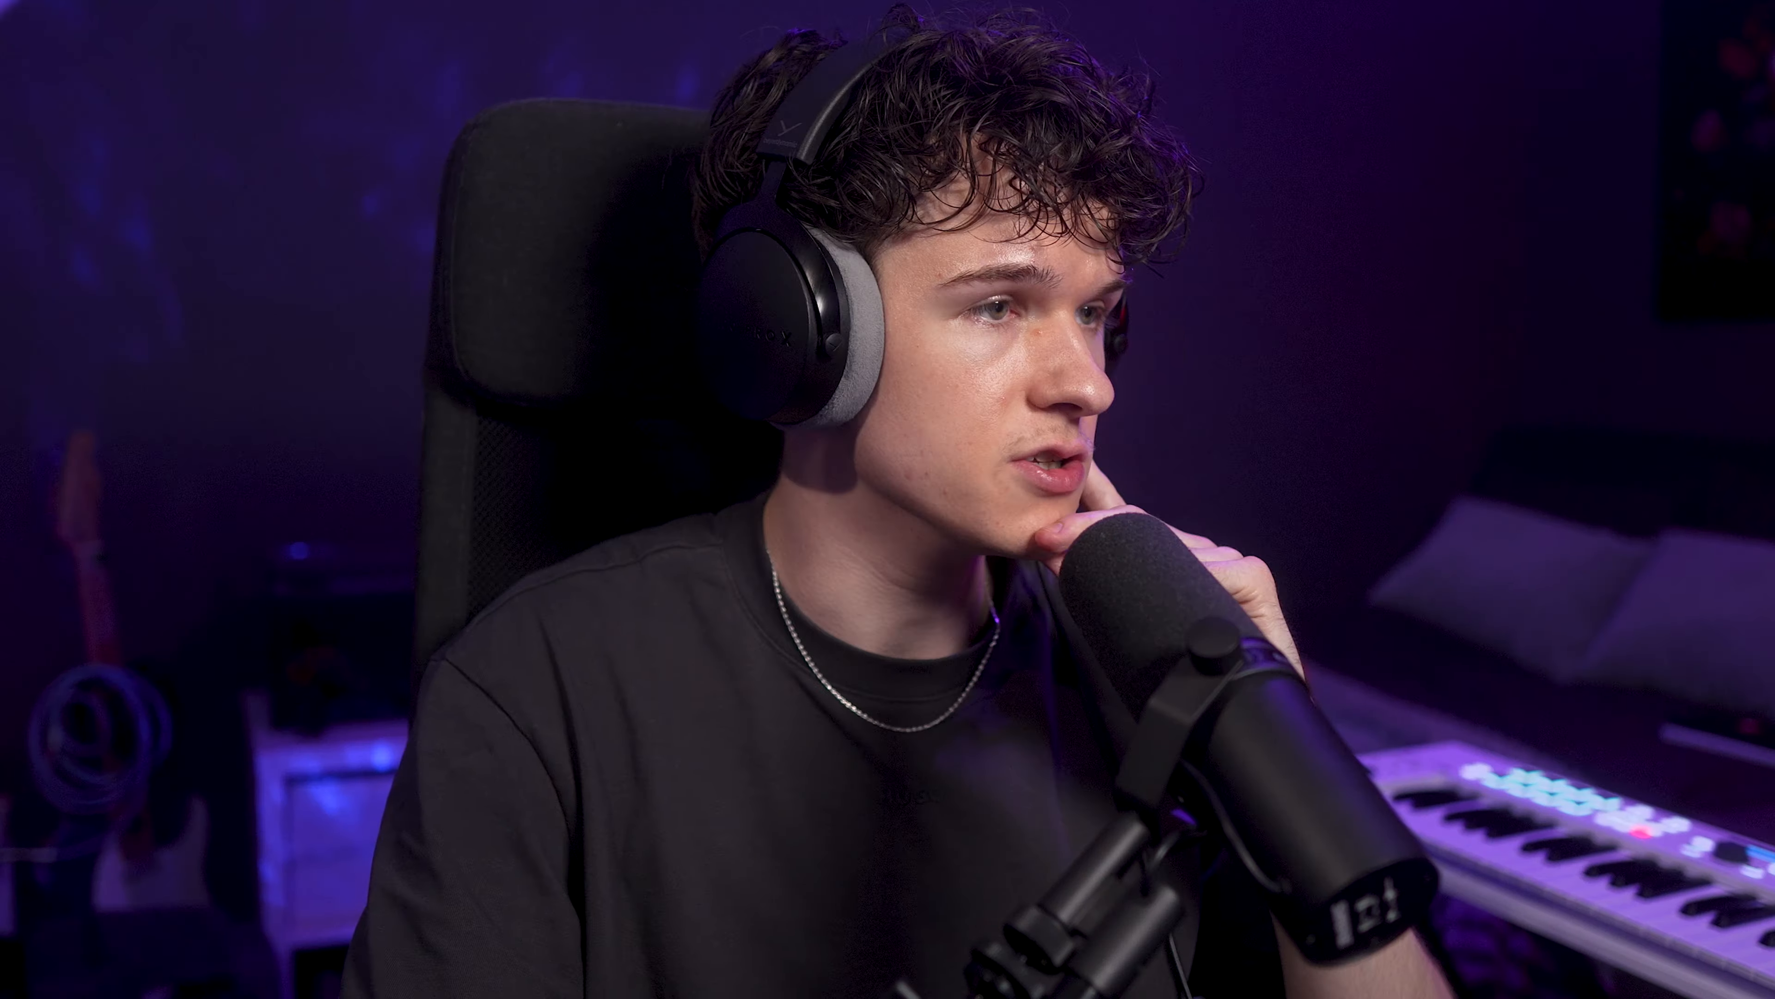
- Audition the 808 samples of the Make Believe Drum Kit and choose 808 [ Falcon ]
click(406, 240)
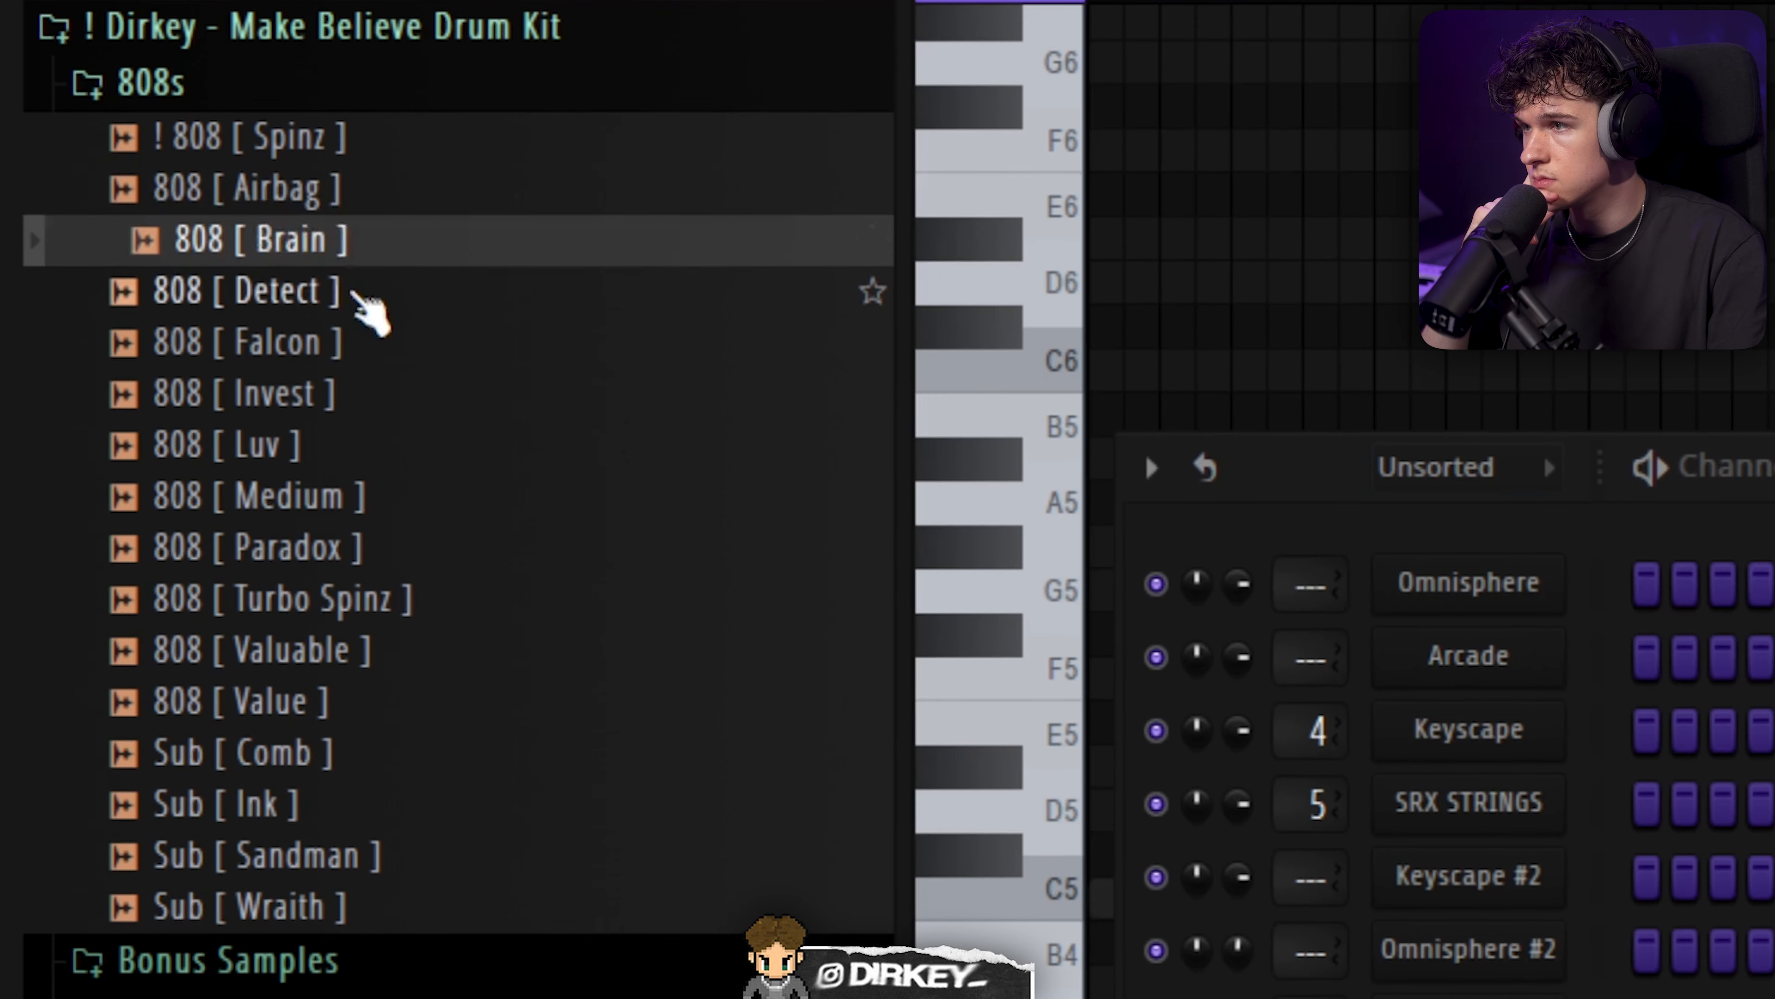
click(356, 297)
click(343, 395)
click(329, 343)
click(343, 269)
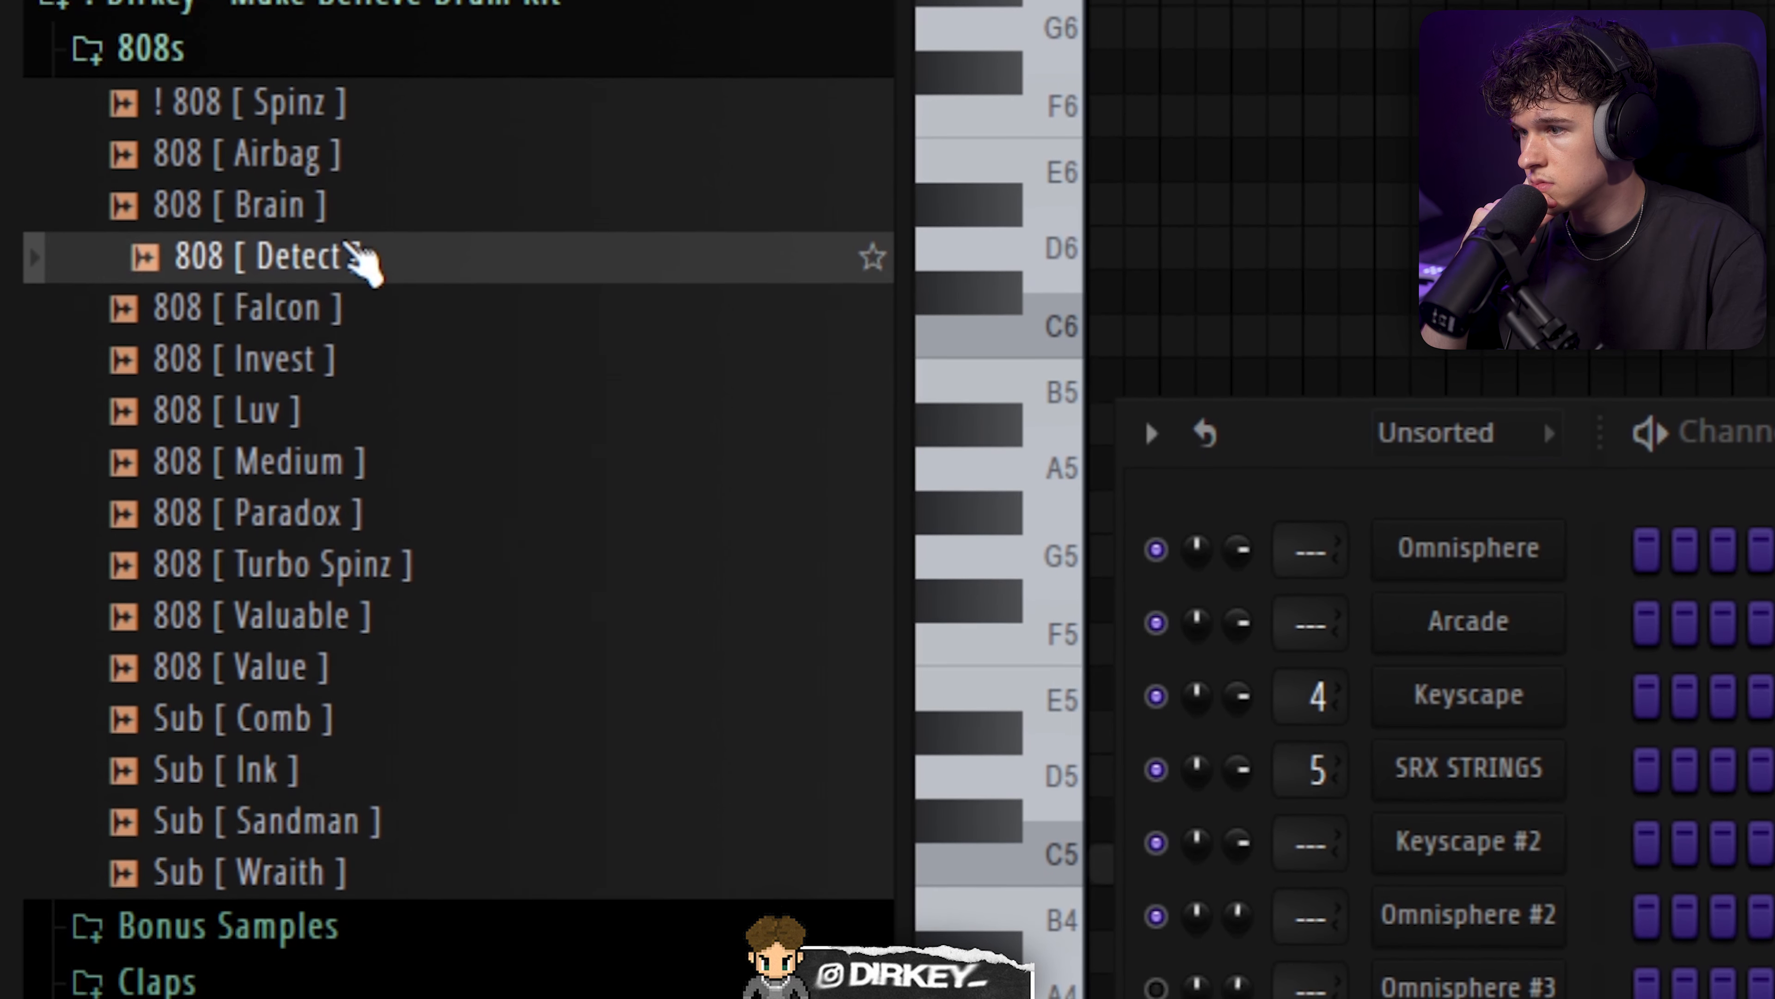
click(339, 318)
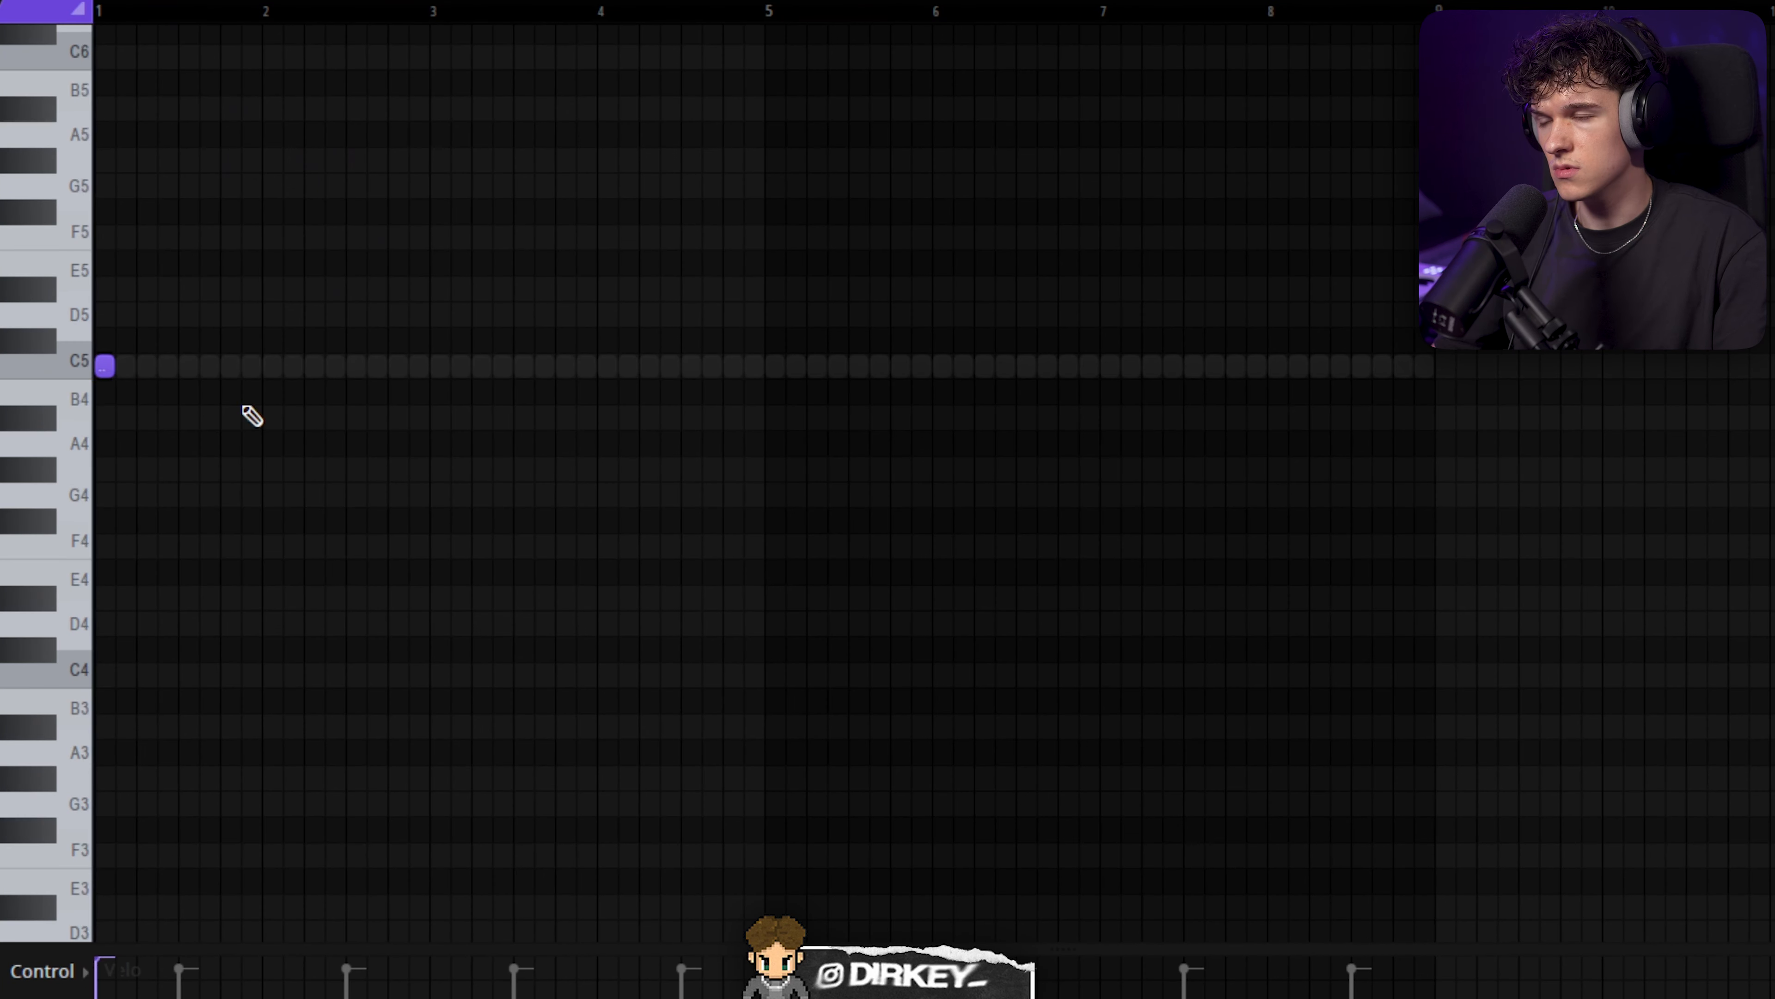
- Place a syncopated series of short C5 808 hits across the first four bars of the pattern
click(249, 365)
click(314, 366)
click(439, 366)
click(461, 366)
click(585, 366)
click(649, 366)
click(711, 366)
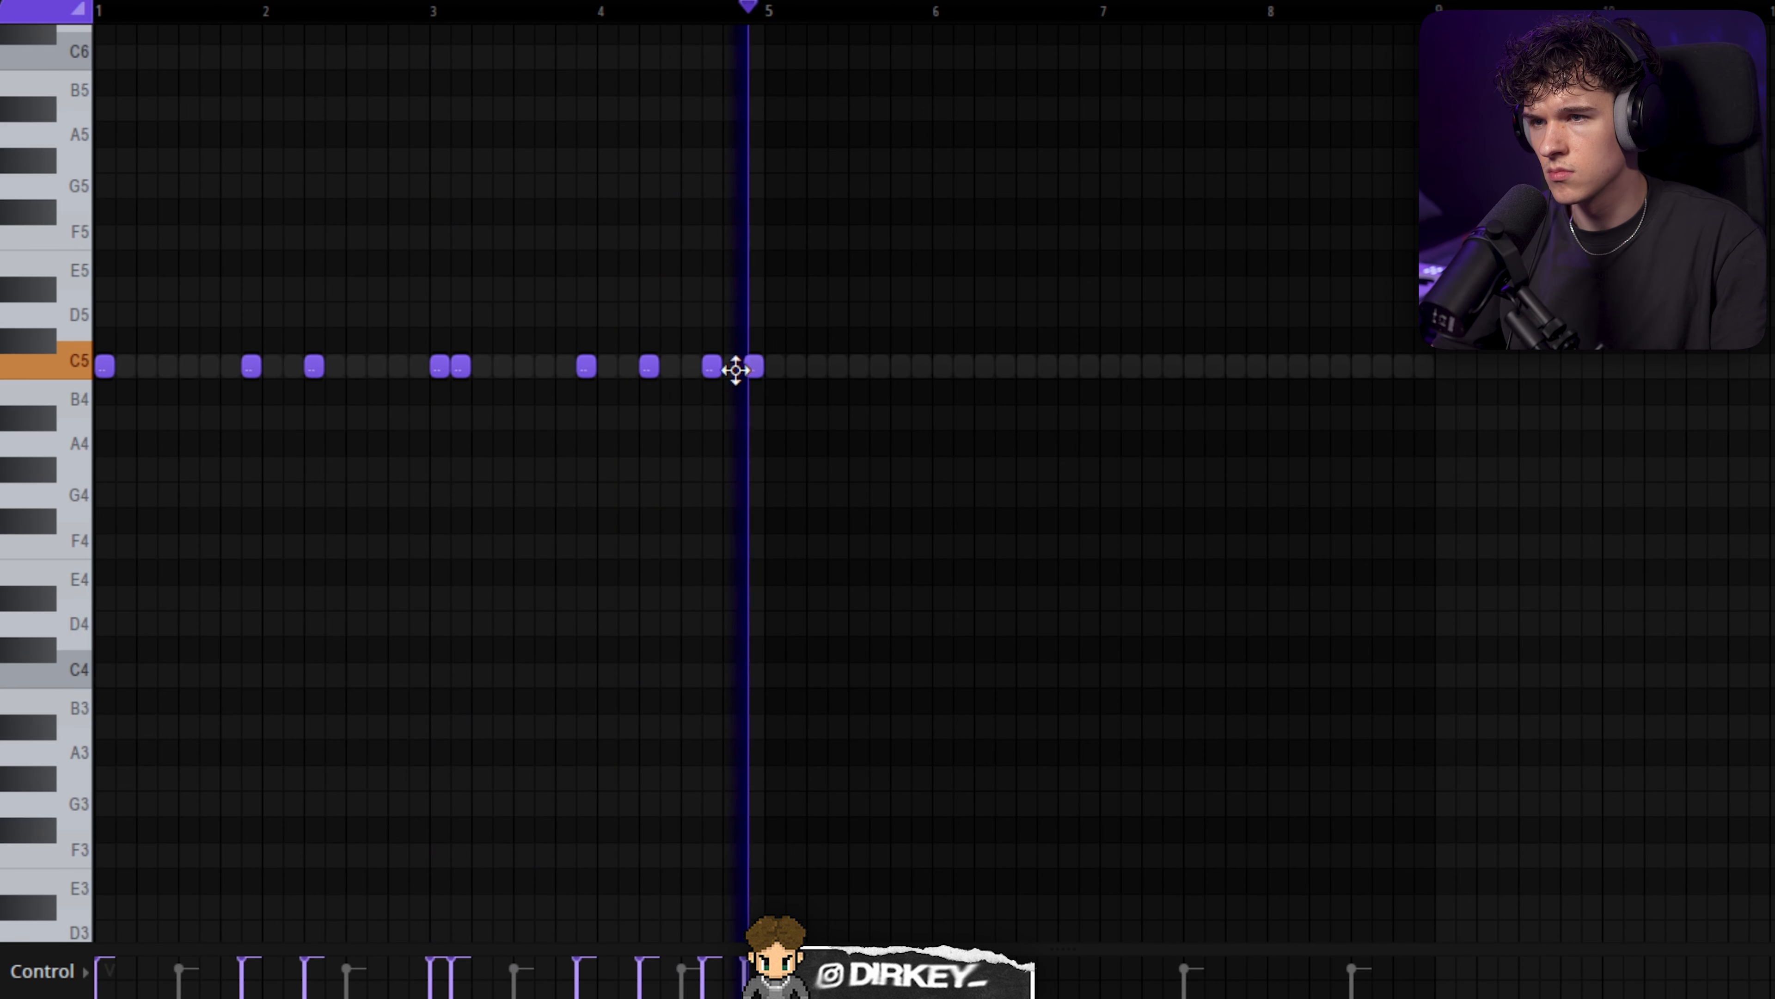
scroll(711, 16, up, 3)
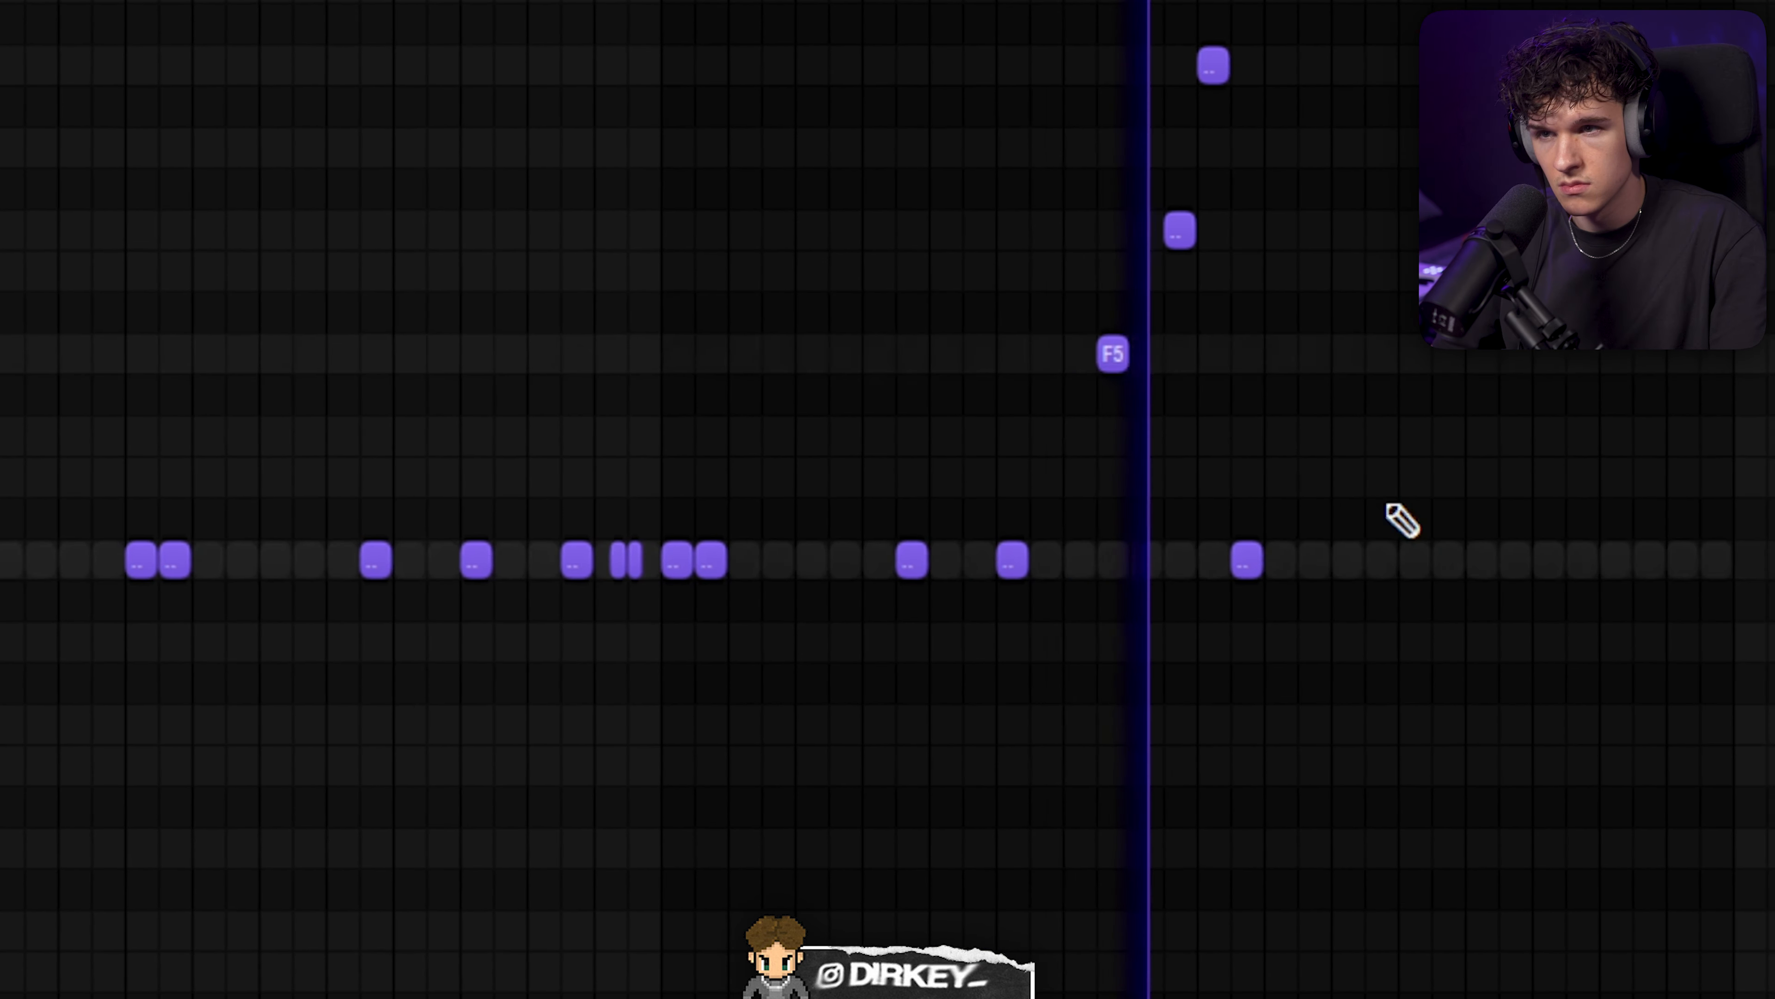
- Add more short C5 808 hits near the end of the eight-bar pattern
click(1579, 561)
click(1385, 561)
click(1419, 561)
click(1486, 561)
click(1462, 561)
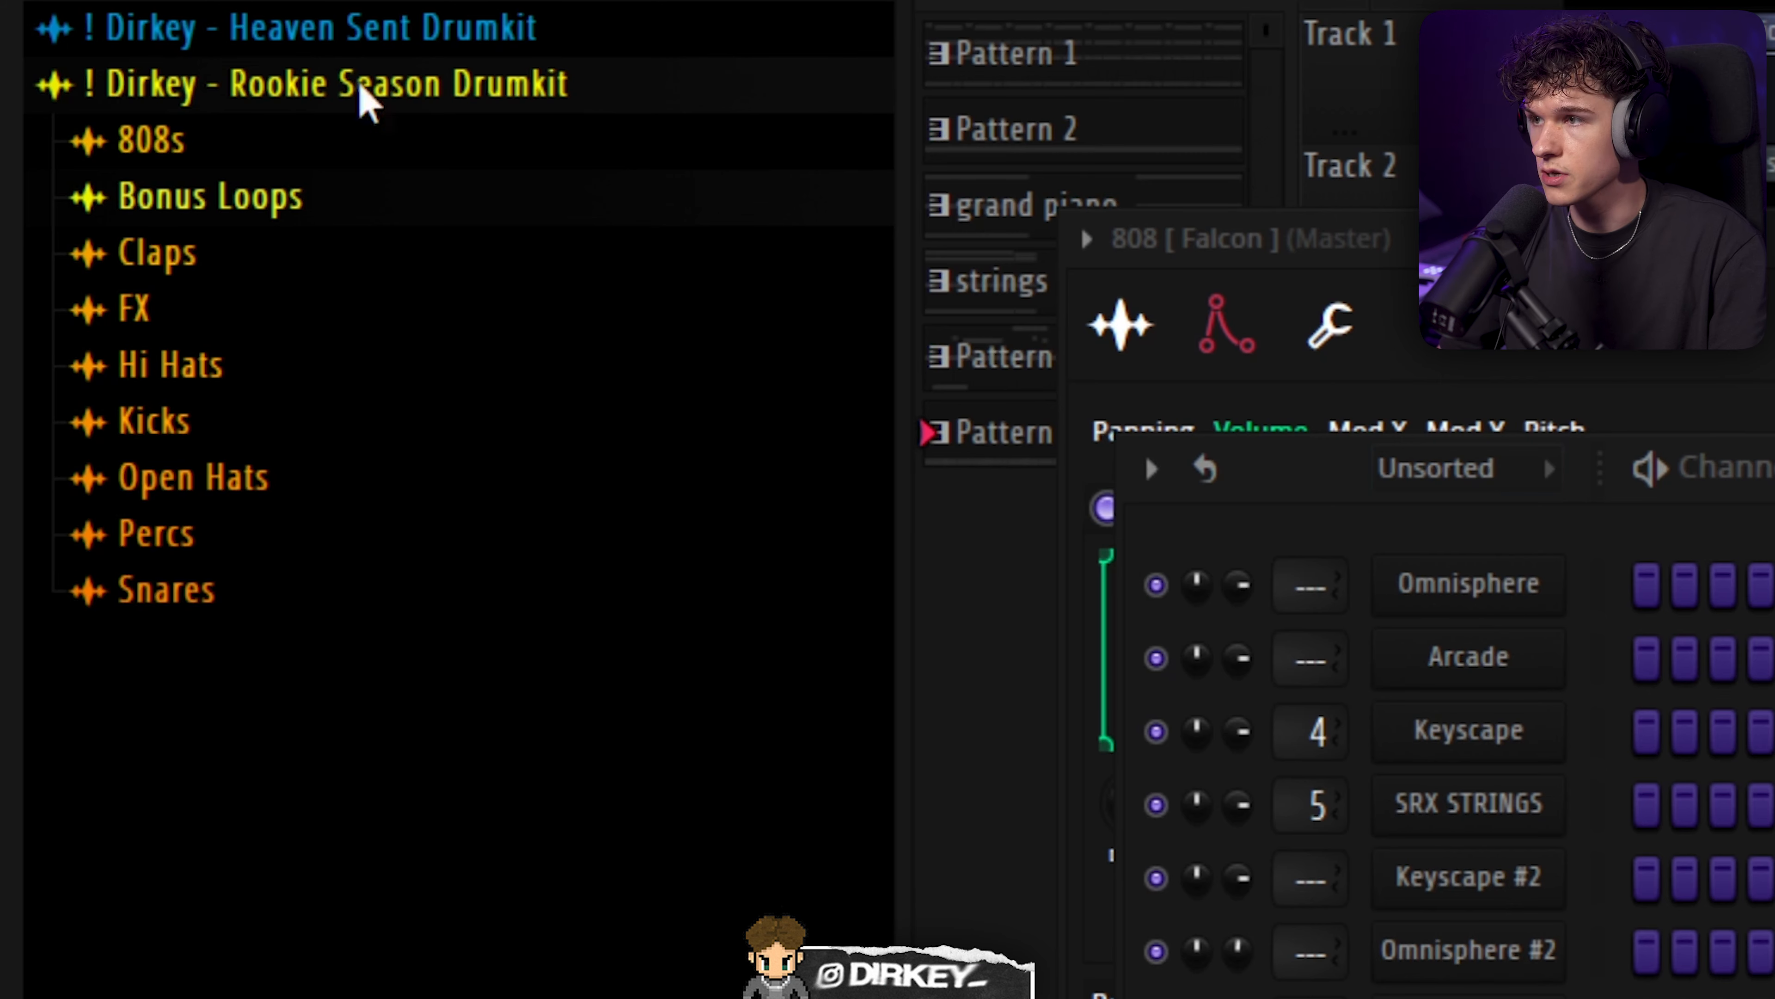
- Add Kick [ Go To ] from the Rookie Season Drumkit and copy the 808 [ Falcon ] notes into its piano roll
click(183, 420)
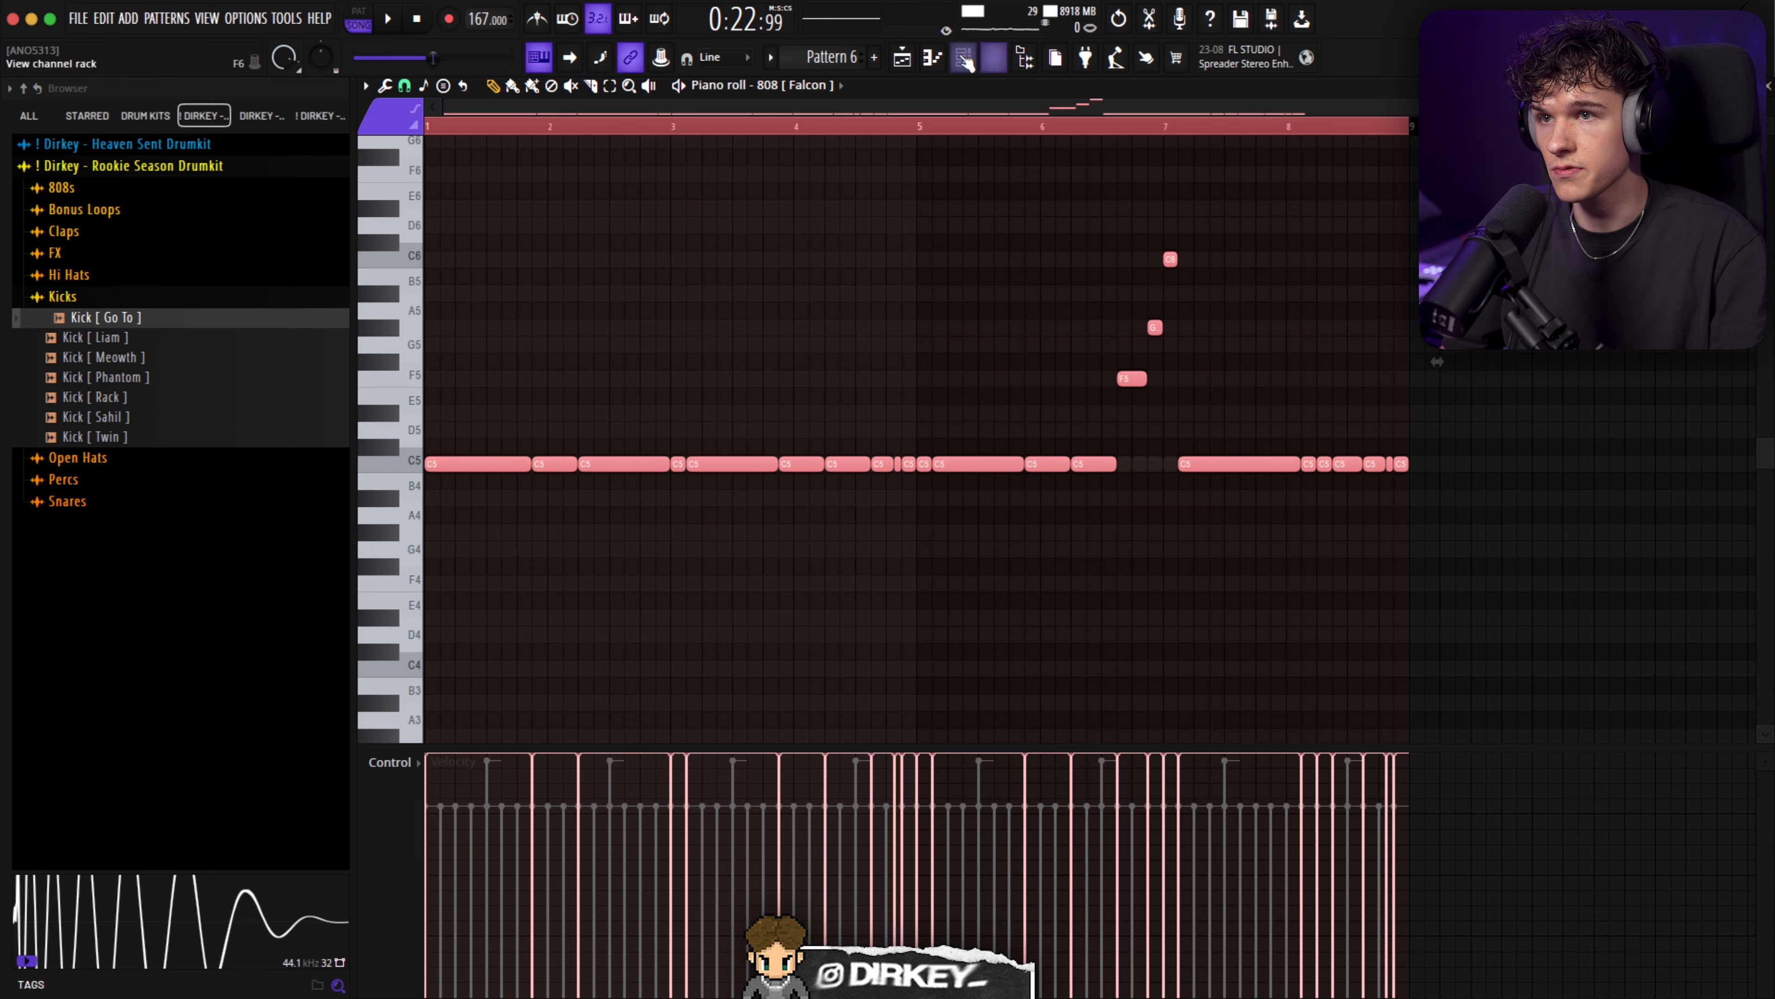
click(965, 59)
right_click(607, 577)
click(636, 583)
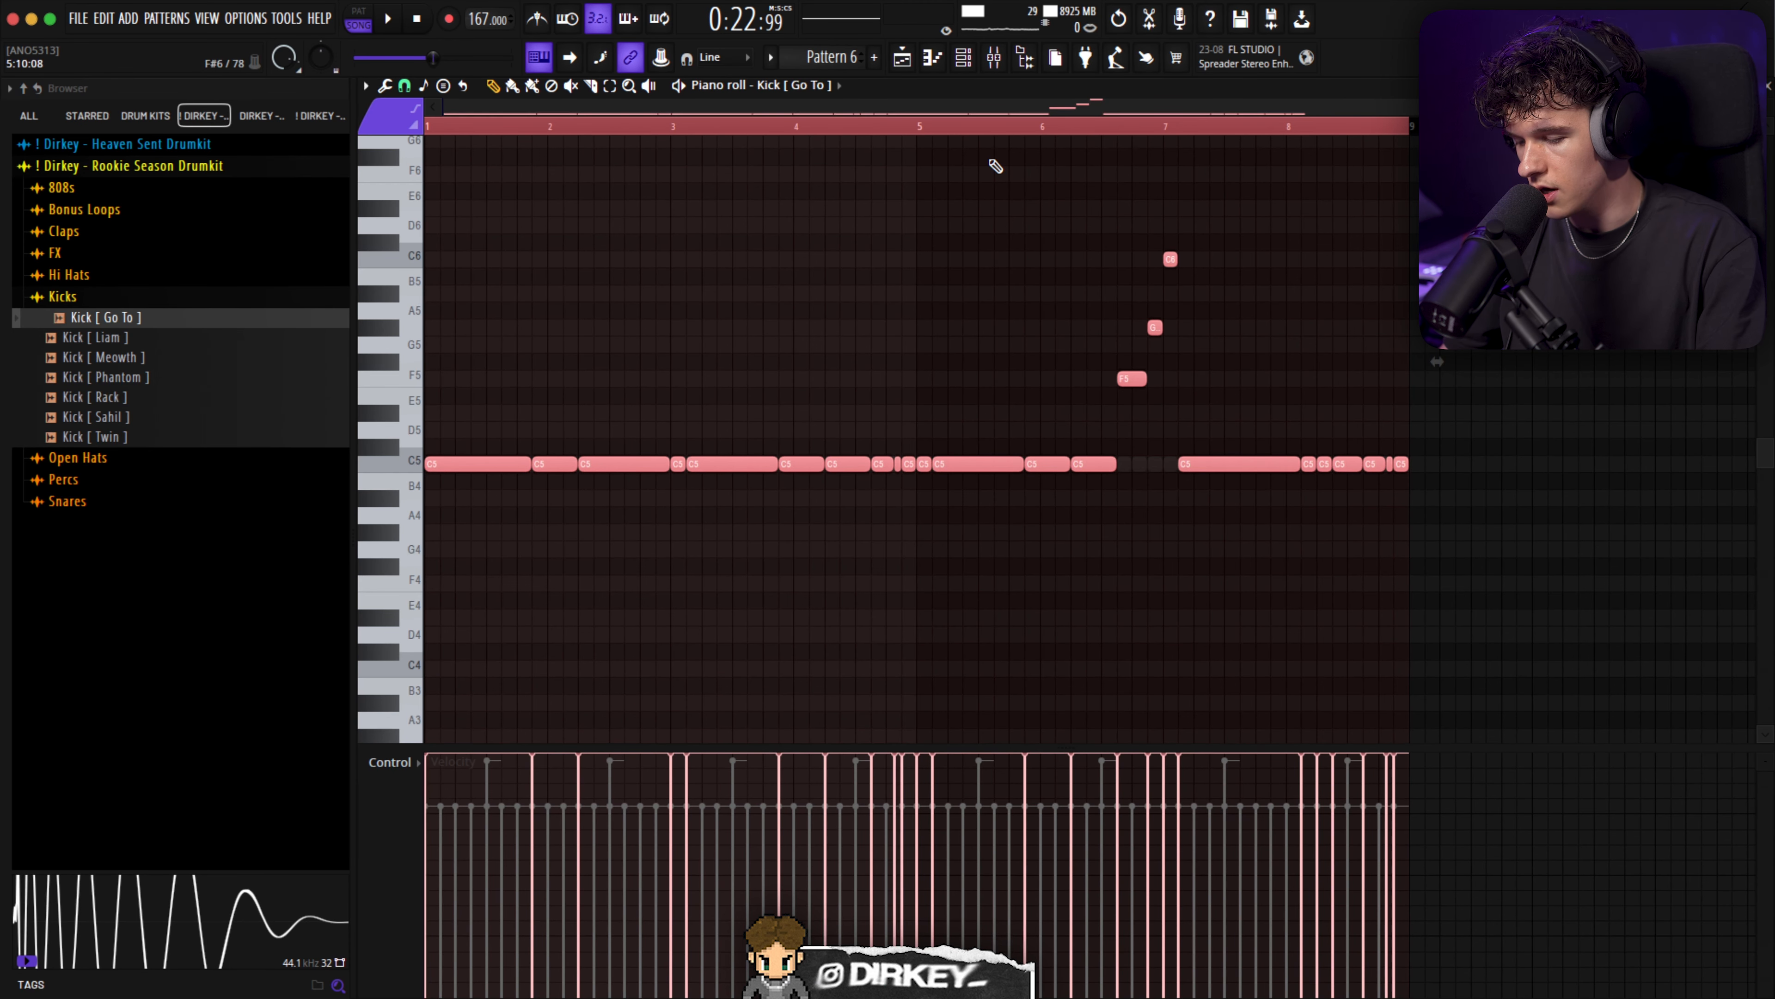
- Restrict all Kick [ Go To ] notes to the single pitch C5 and play the pattern back
key(alt+k)
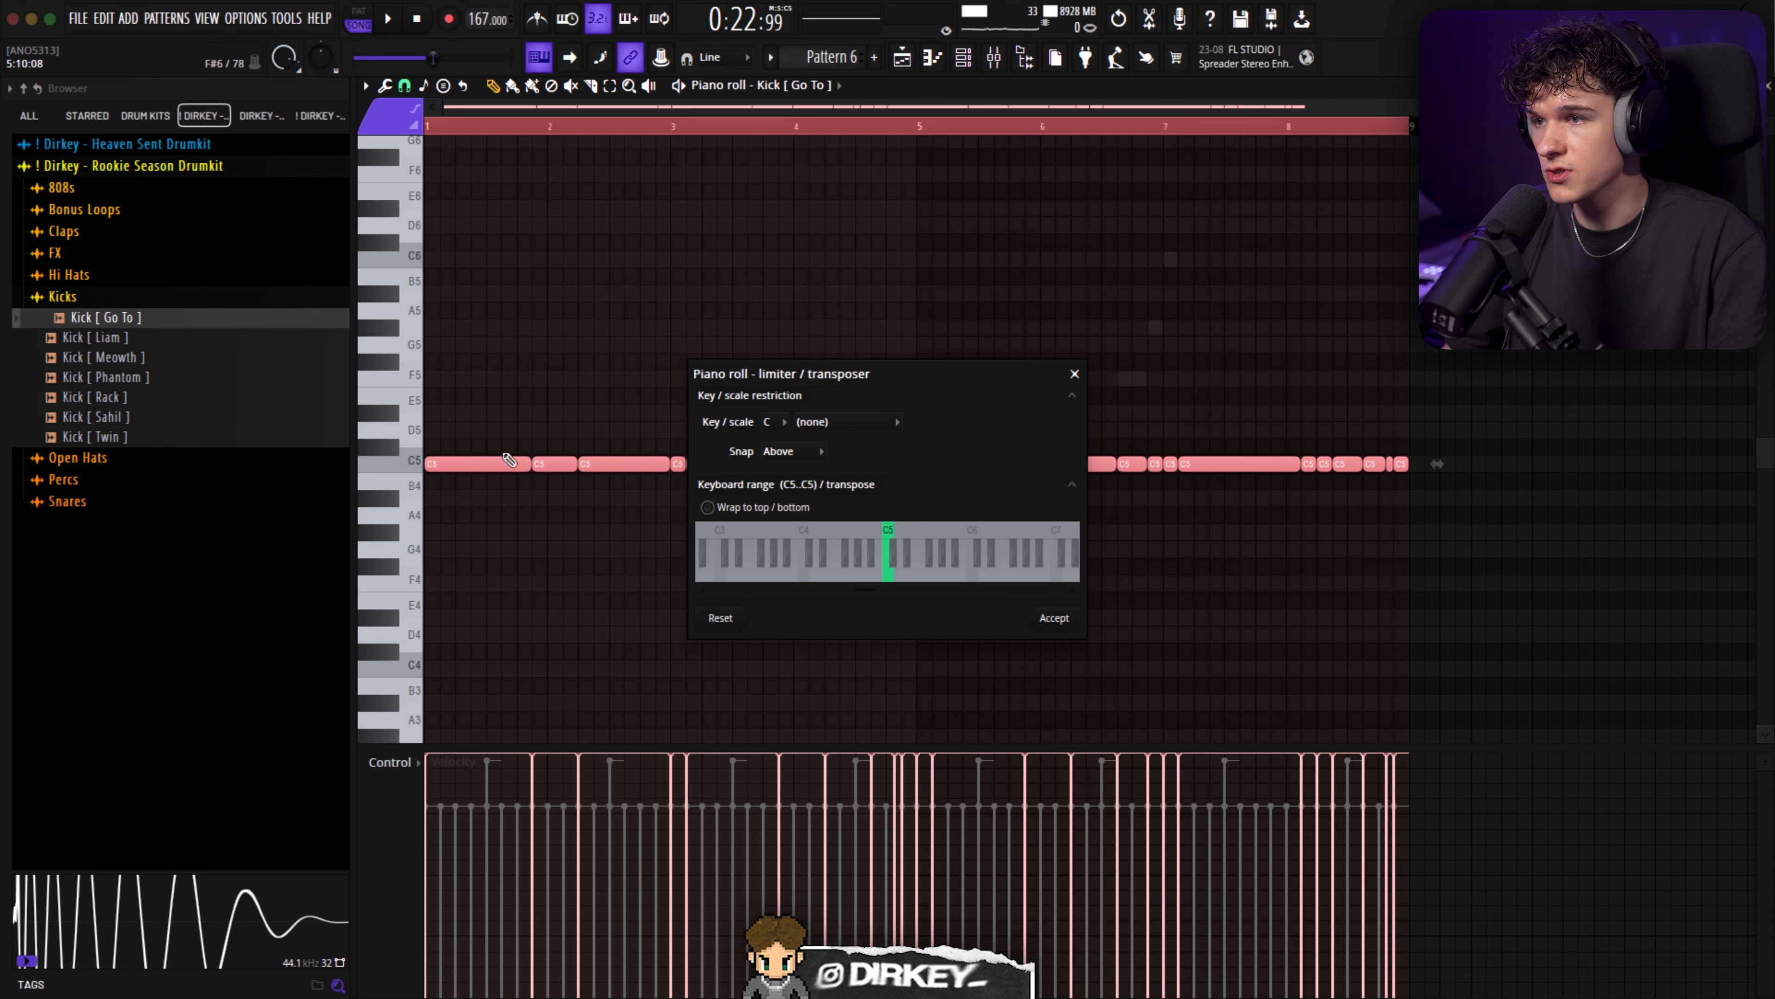
click(1054, 617)
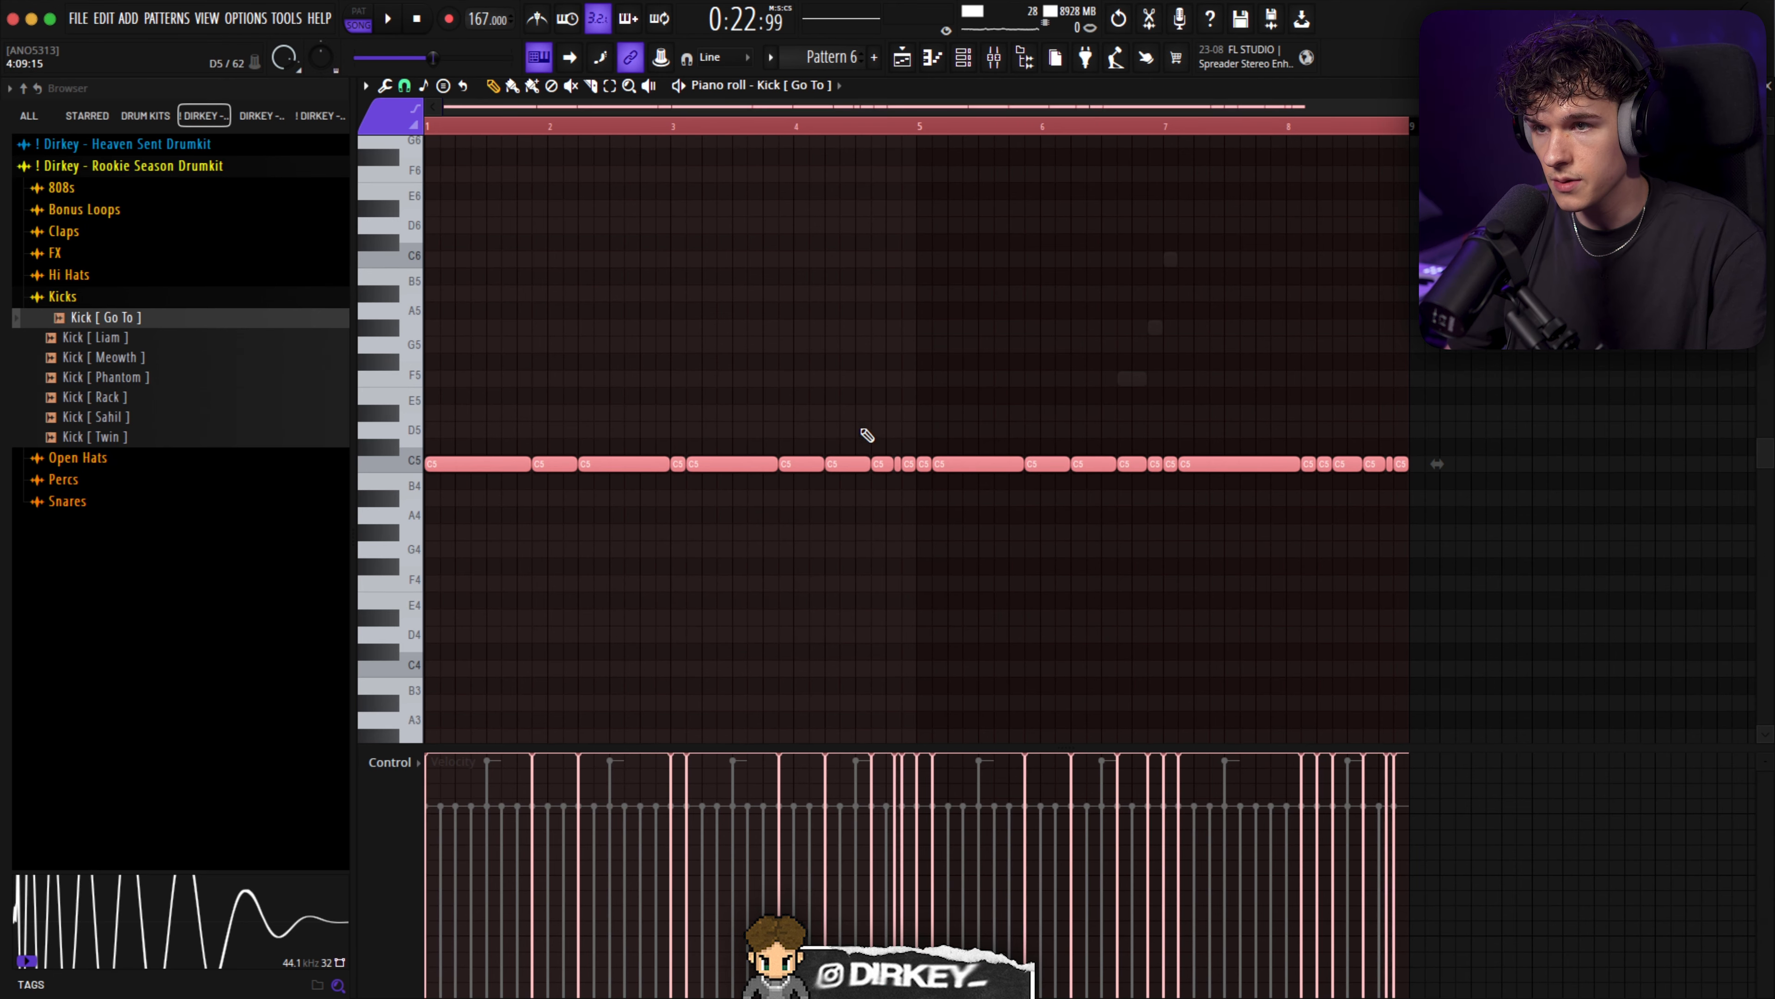
key(ctrl+d)
key(space)
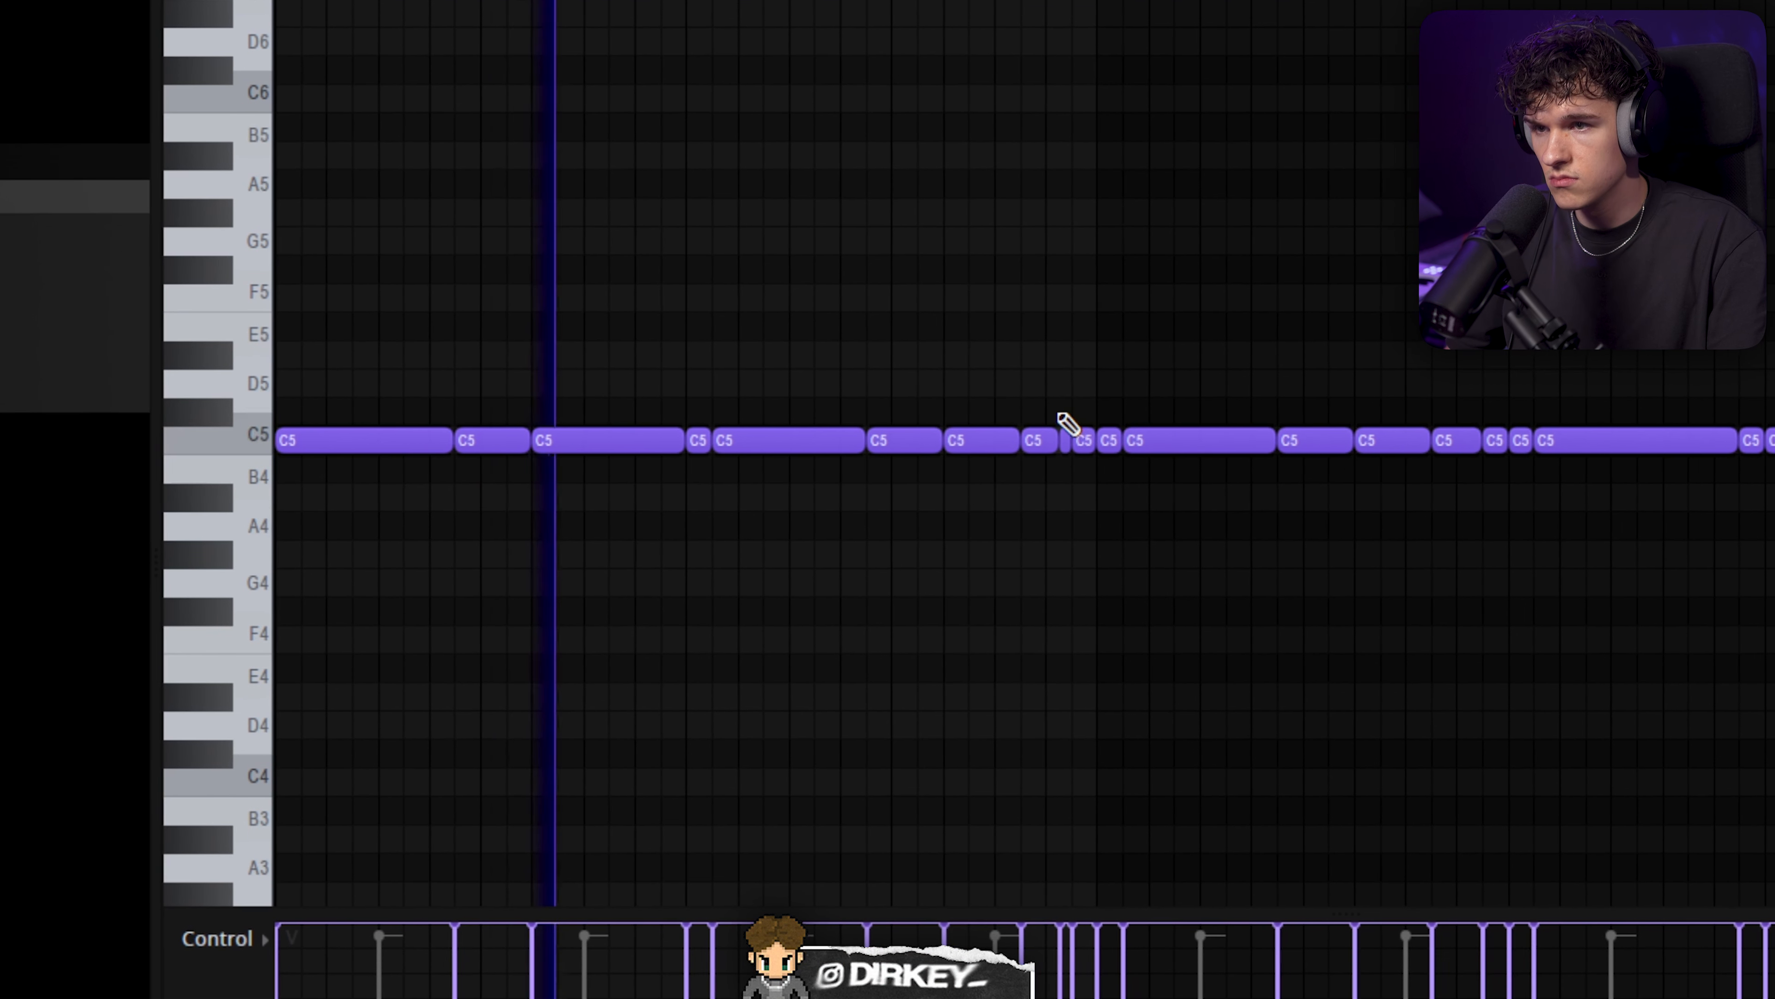
- Take out the two short kick roll notes at the end of bar 4 and the matching ones at the end of bar 8
drag(1068, 400, 1089, 456)
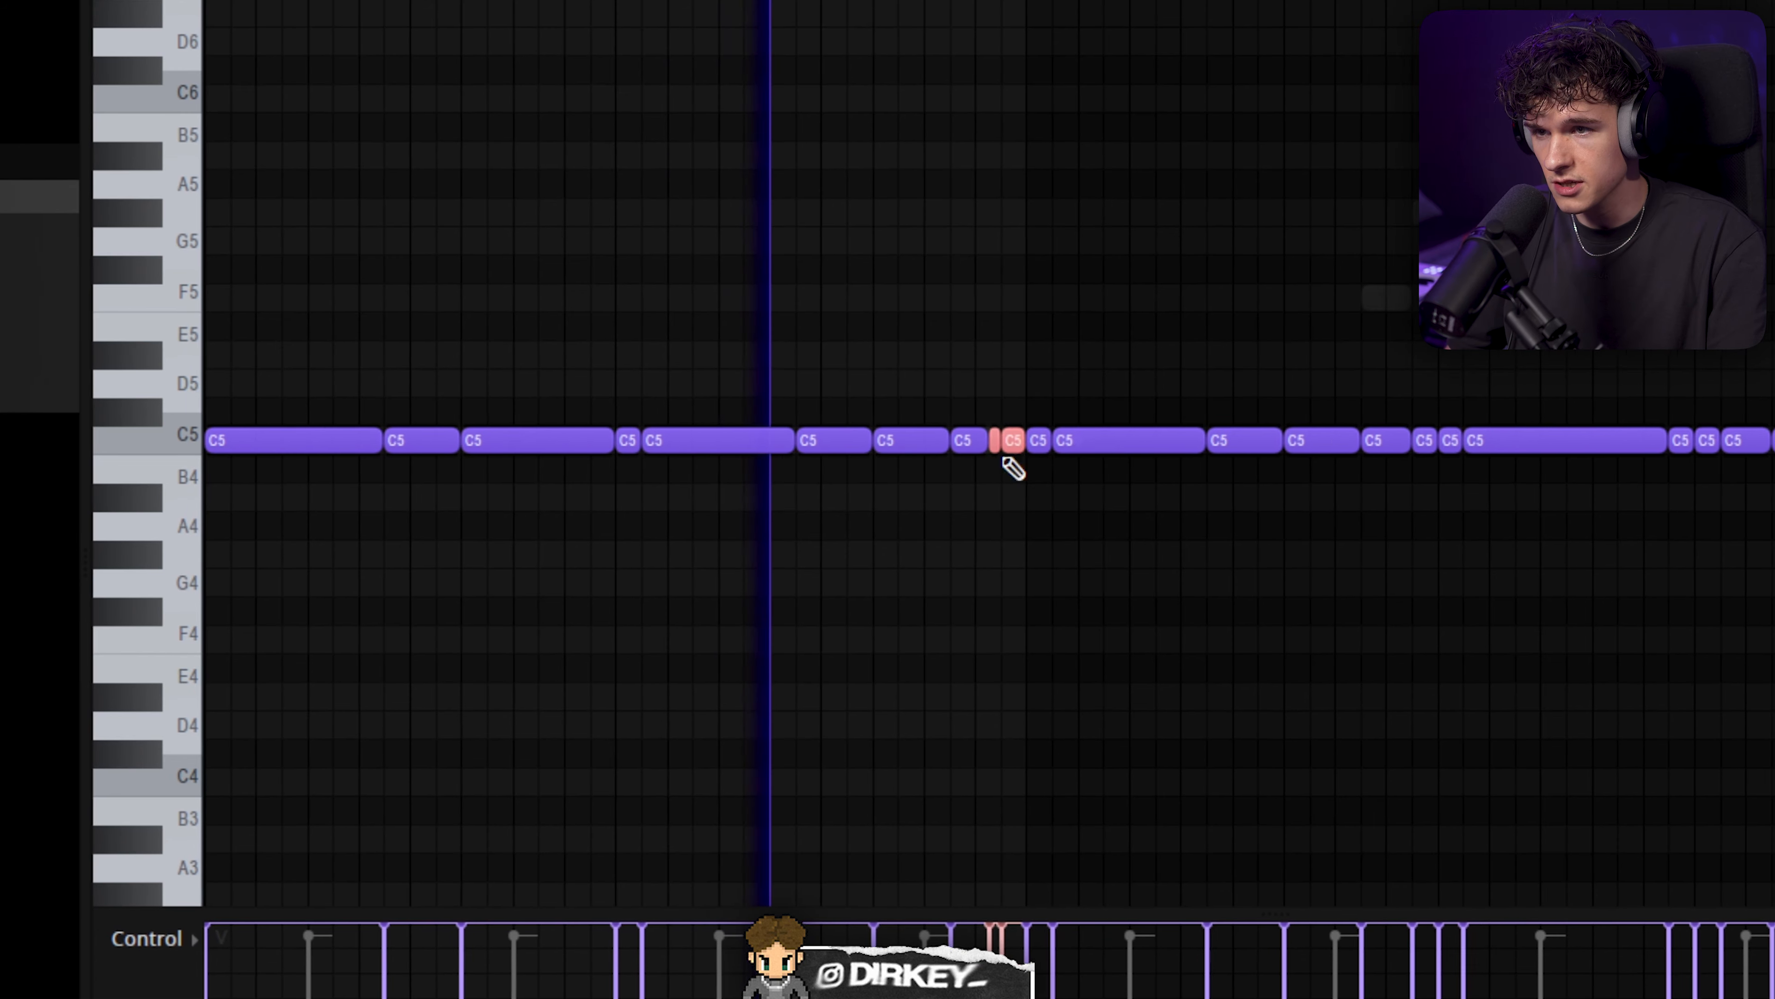
key(Delete)
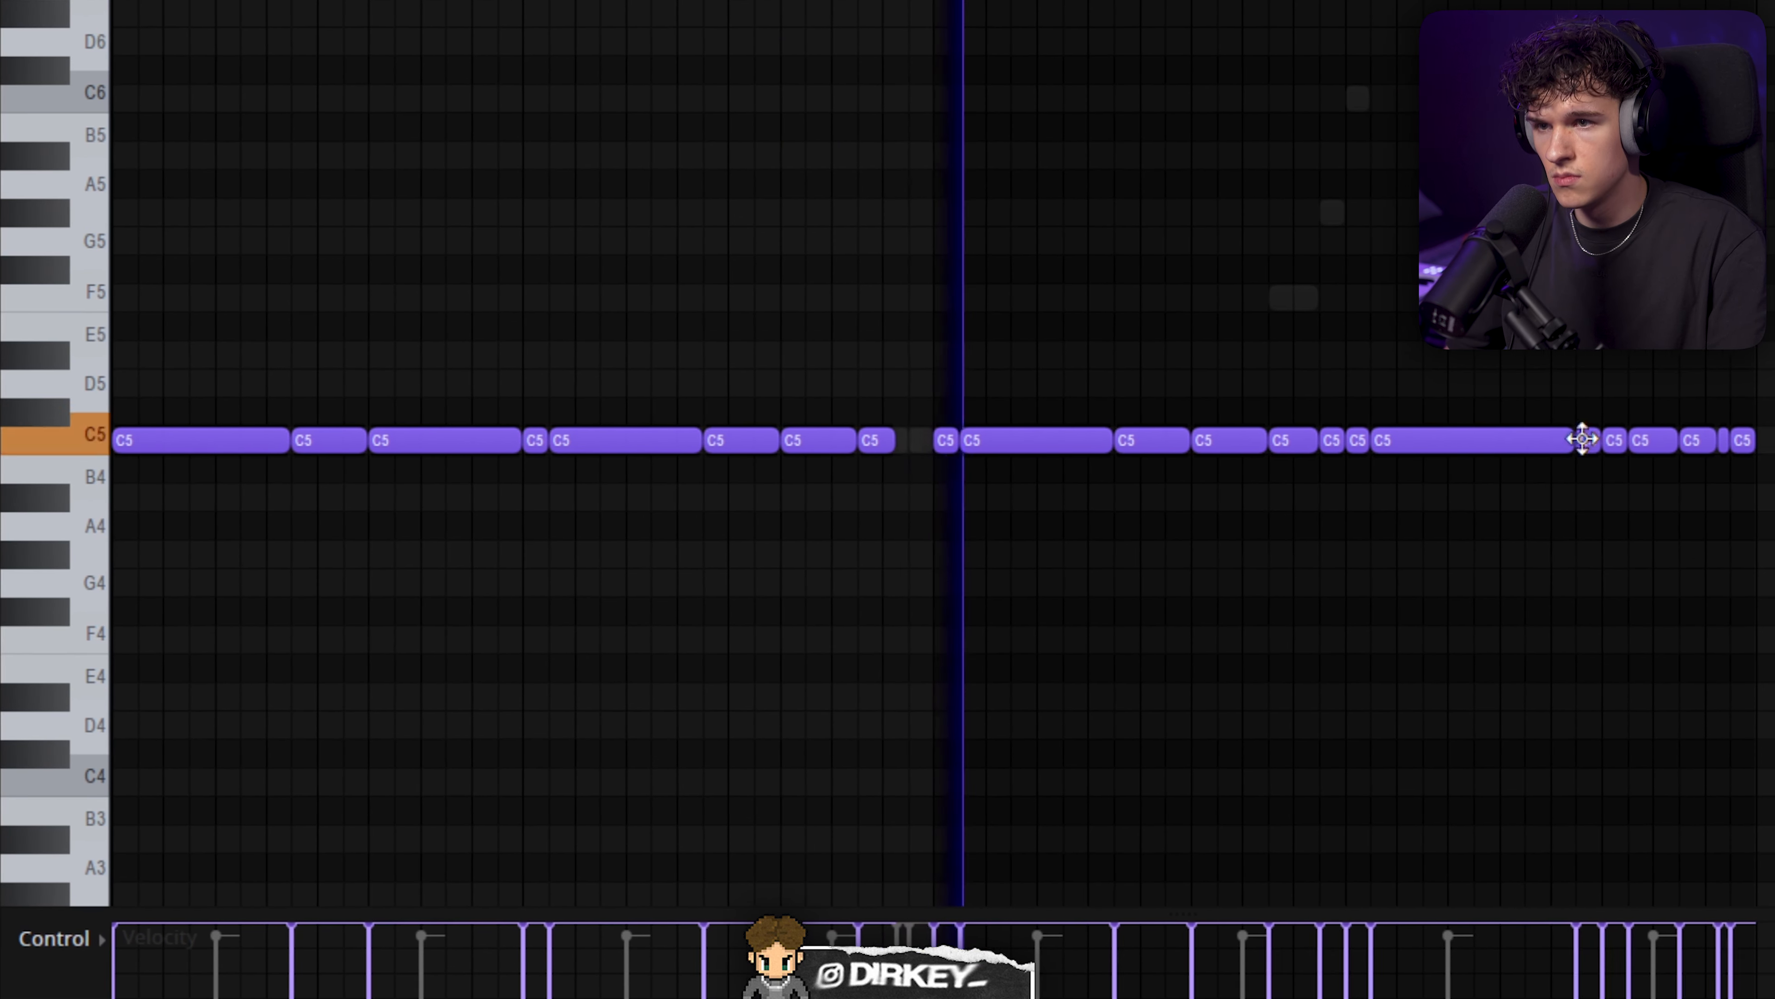
drag(1762, 430, 1682, 467)
key(alt+m)
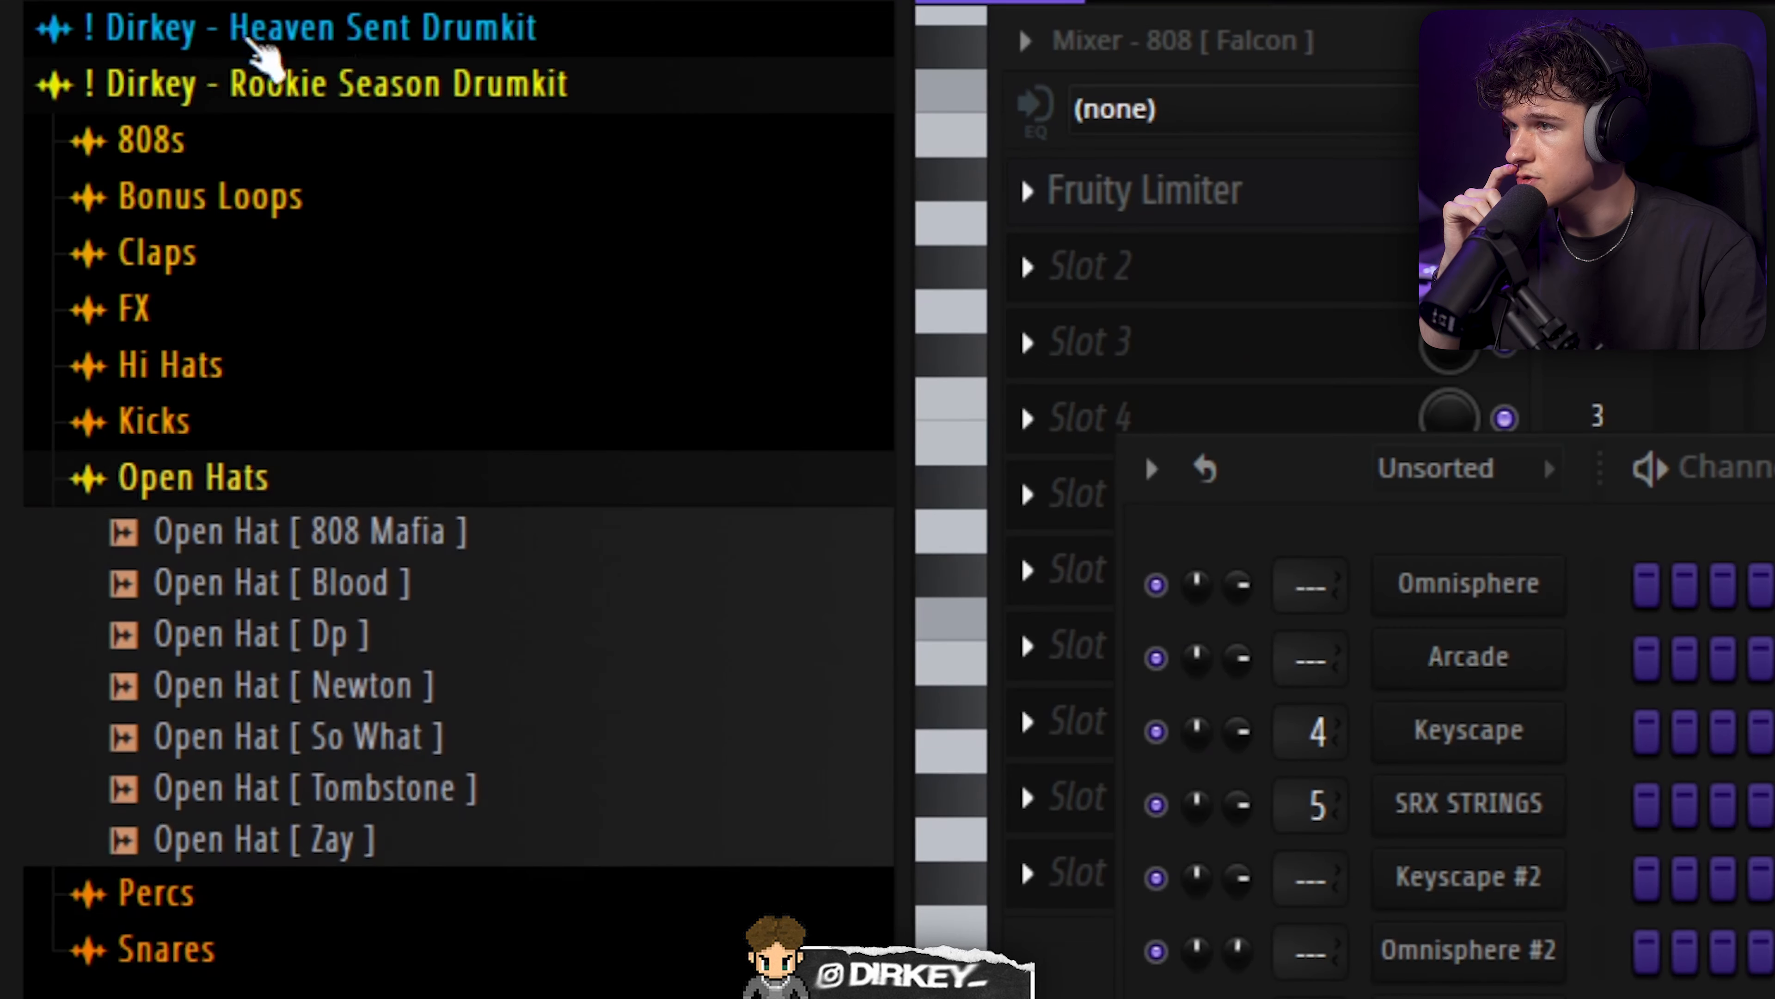
- Place short C5 Open Hat [ 808 Mafia ] hits in bars 2, 3 and 4 and duplicate the four-bar pattern into bars 5 to 8
click(241, 486)
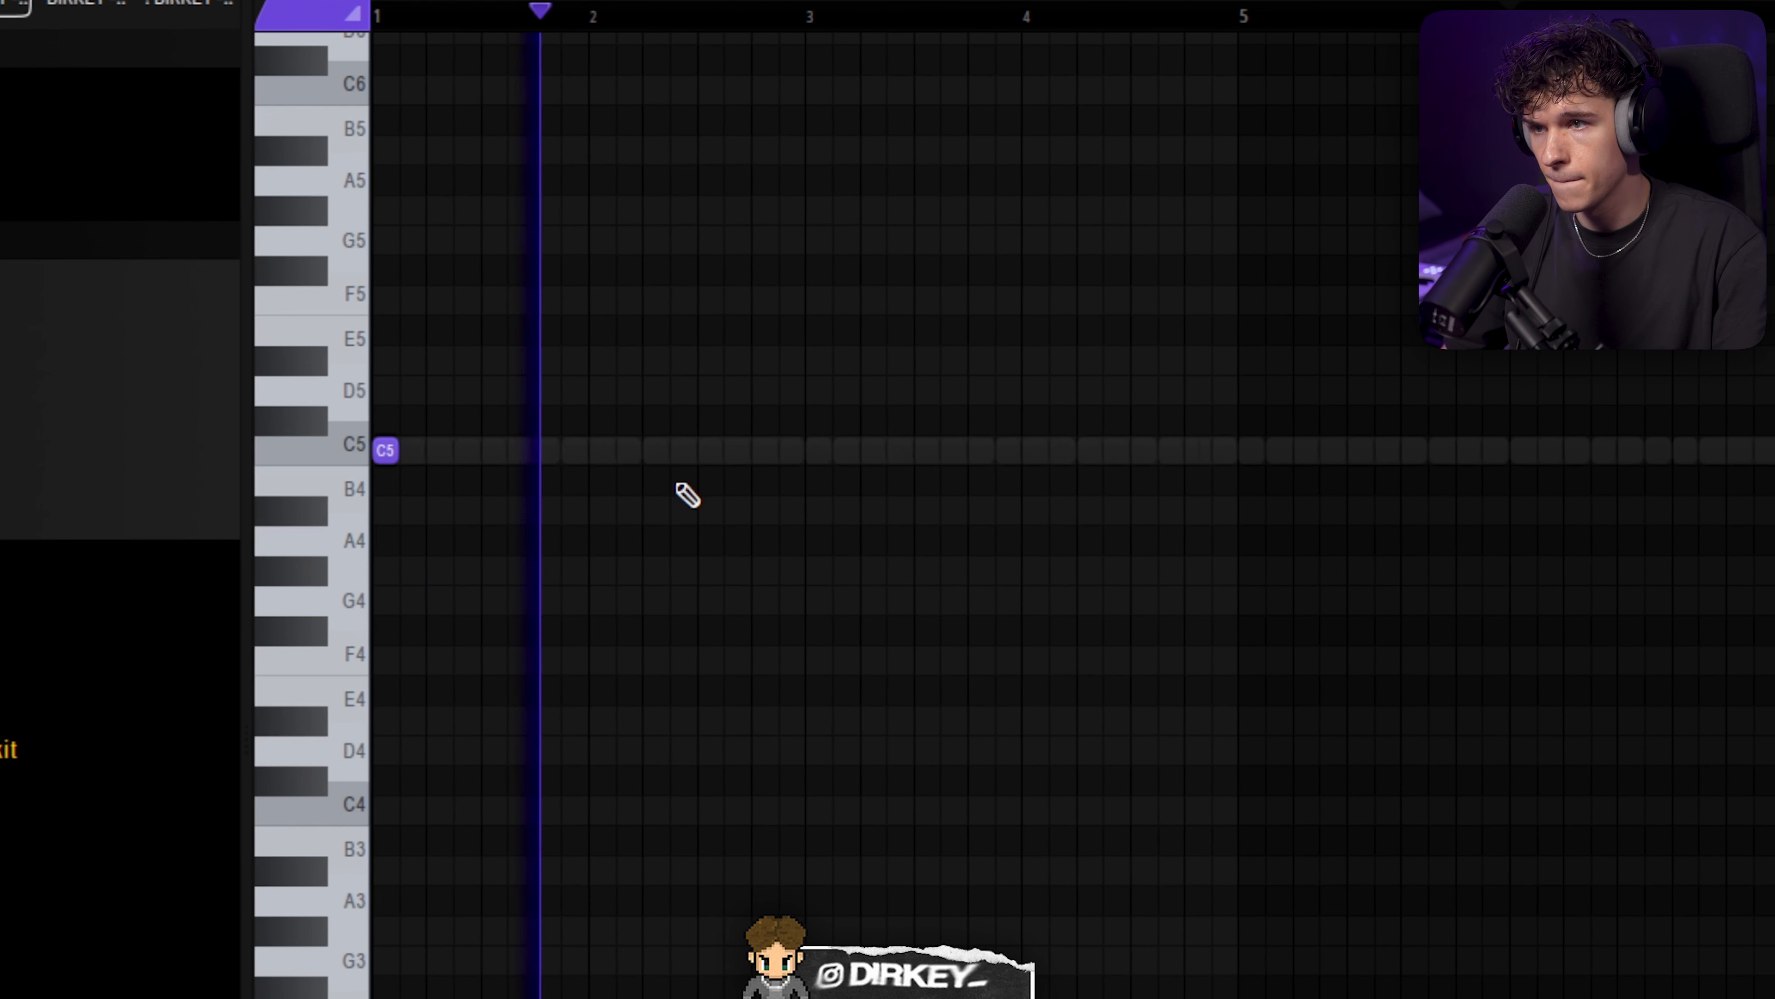
click(737, 450)
click(818, 450)
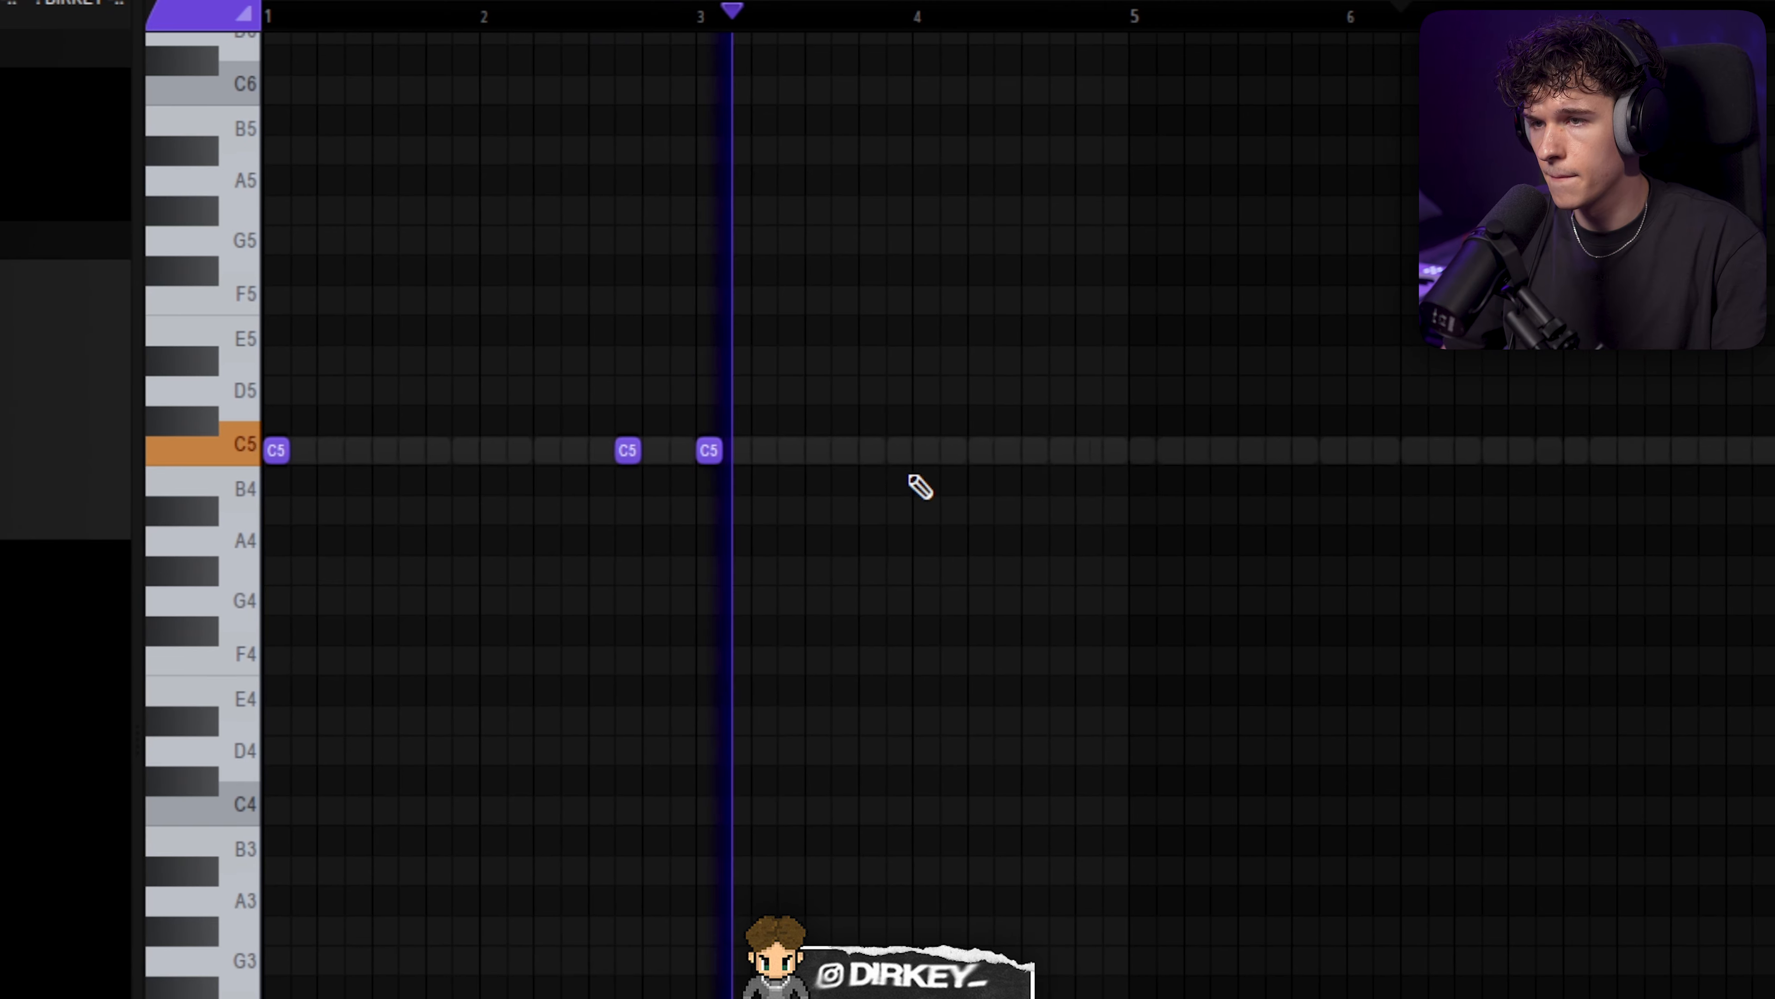
click(1036, 450)
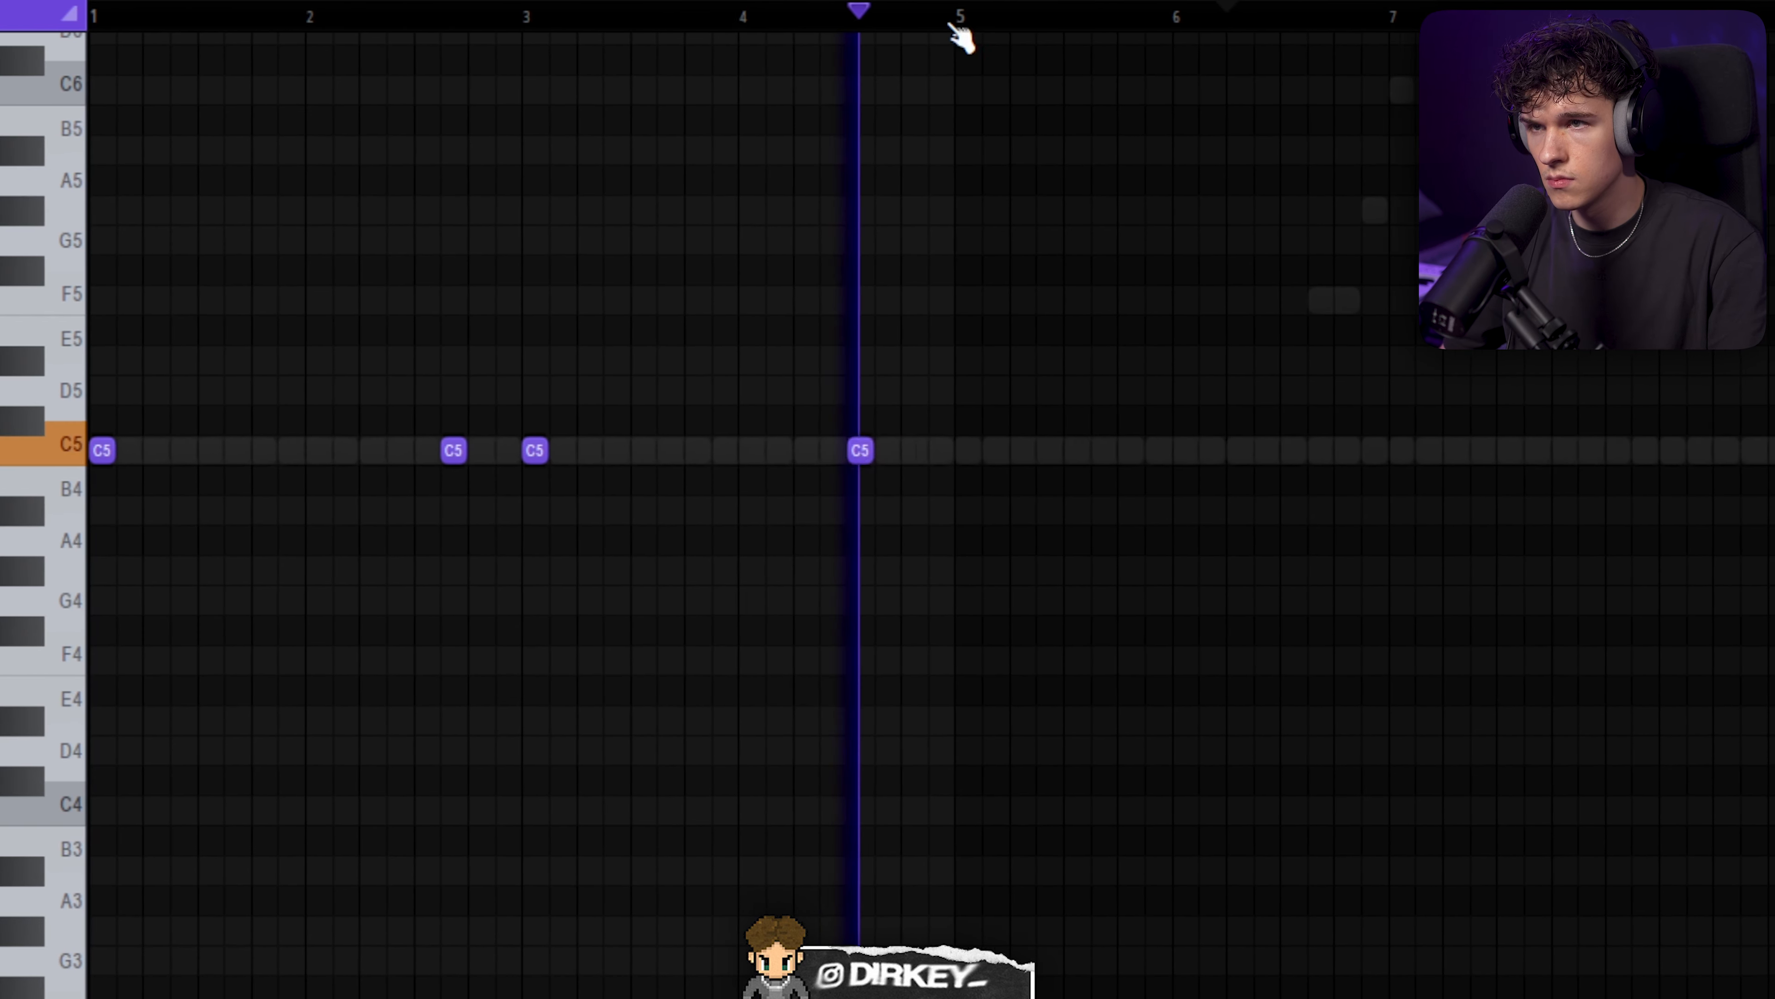
key(ctrl+a)
key(ctrl+b)
key(ctrl+d)
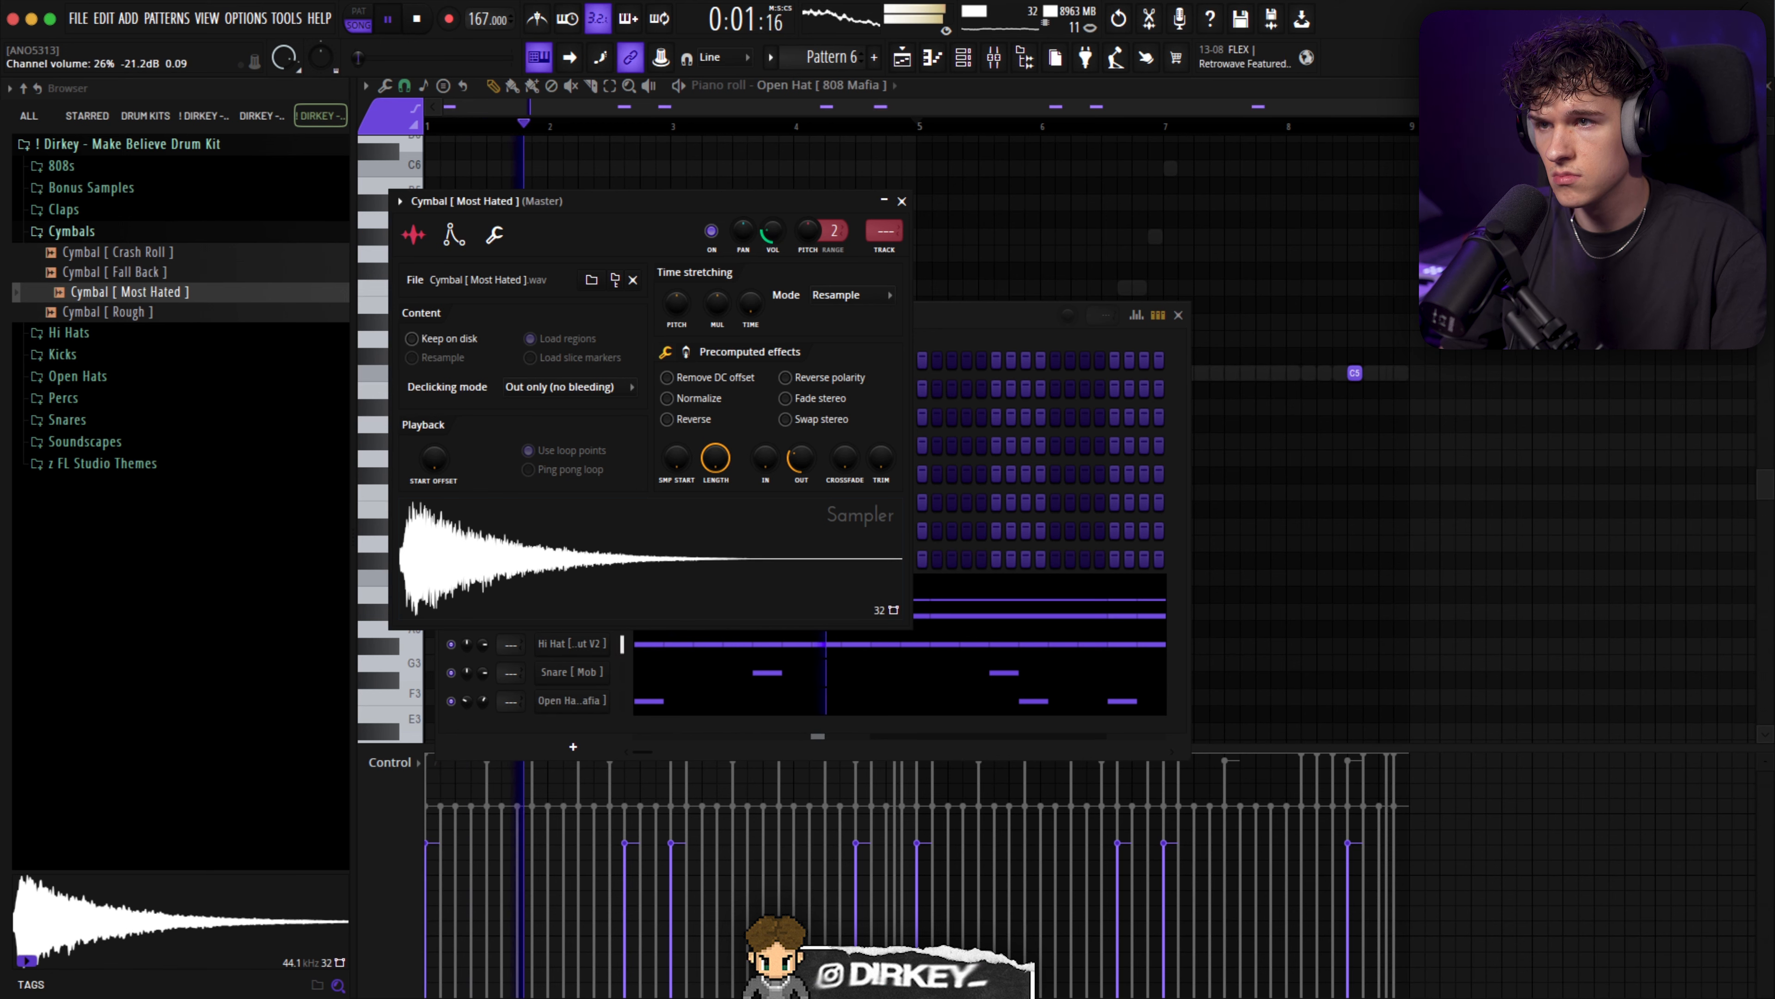
- Check the Cymbal [ Most Hated ] channel's sampler settings and close them
click(902, 202)
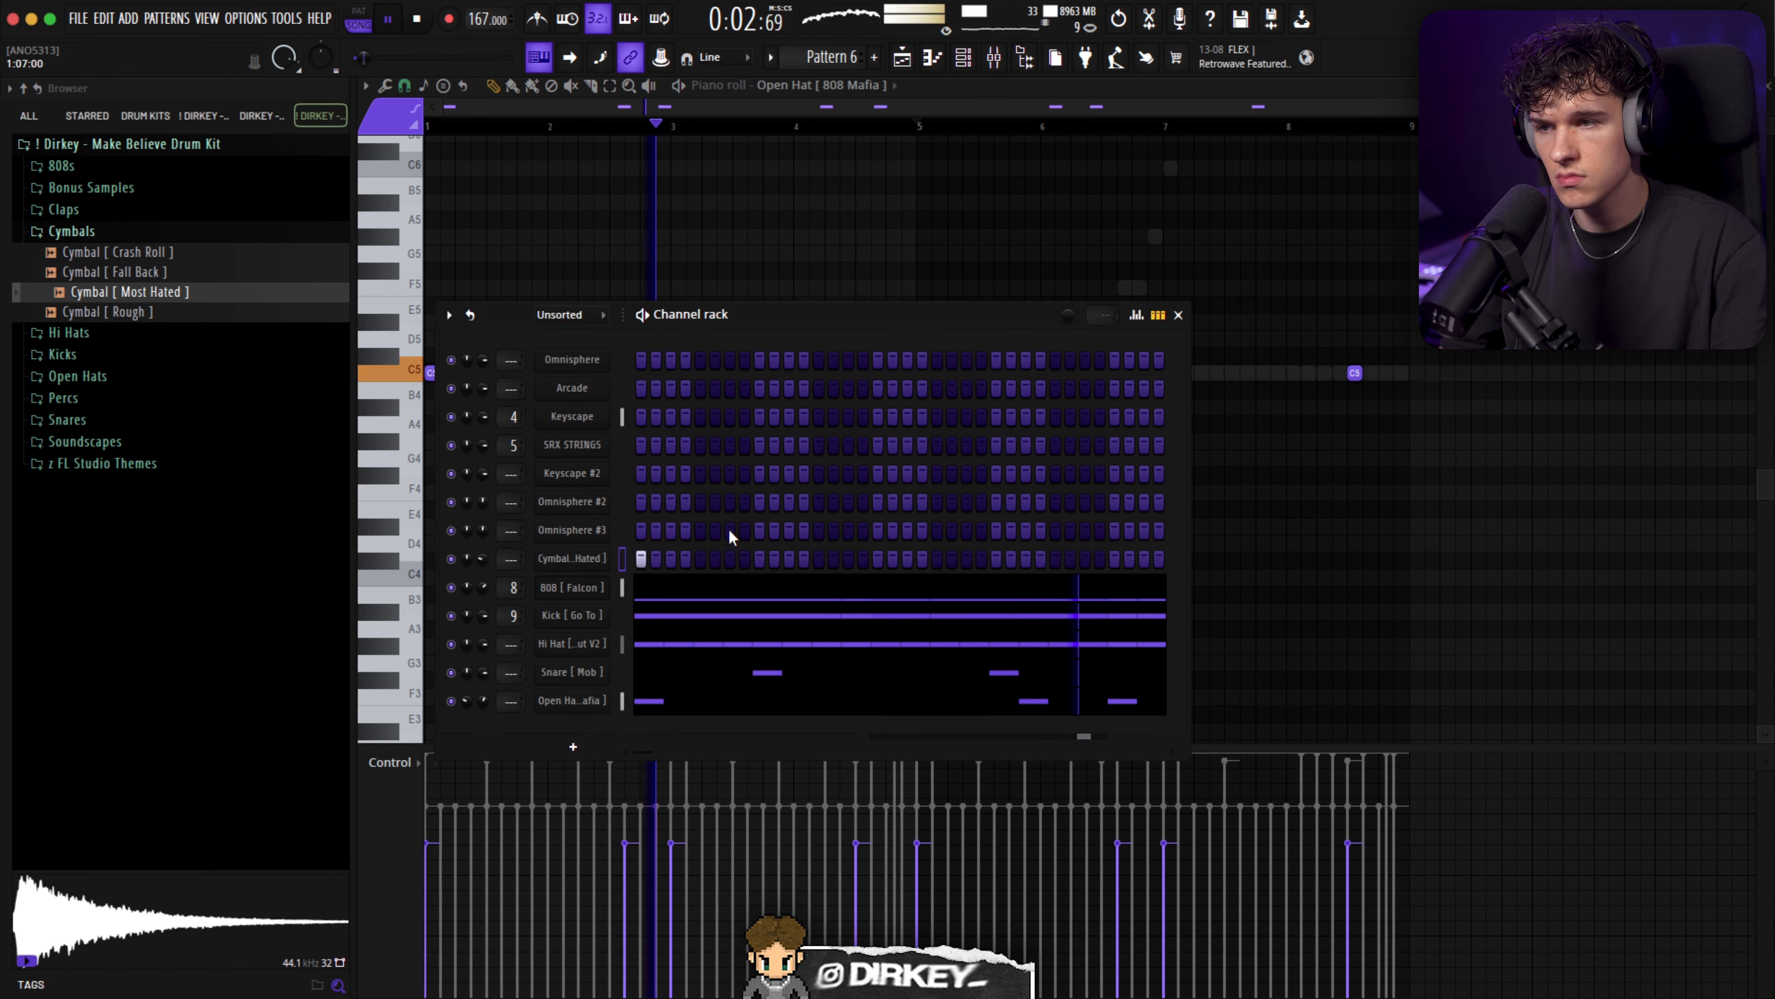
click(577, 565)
click(902, 201)
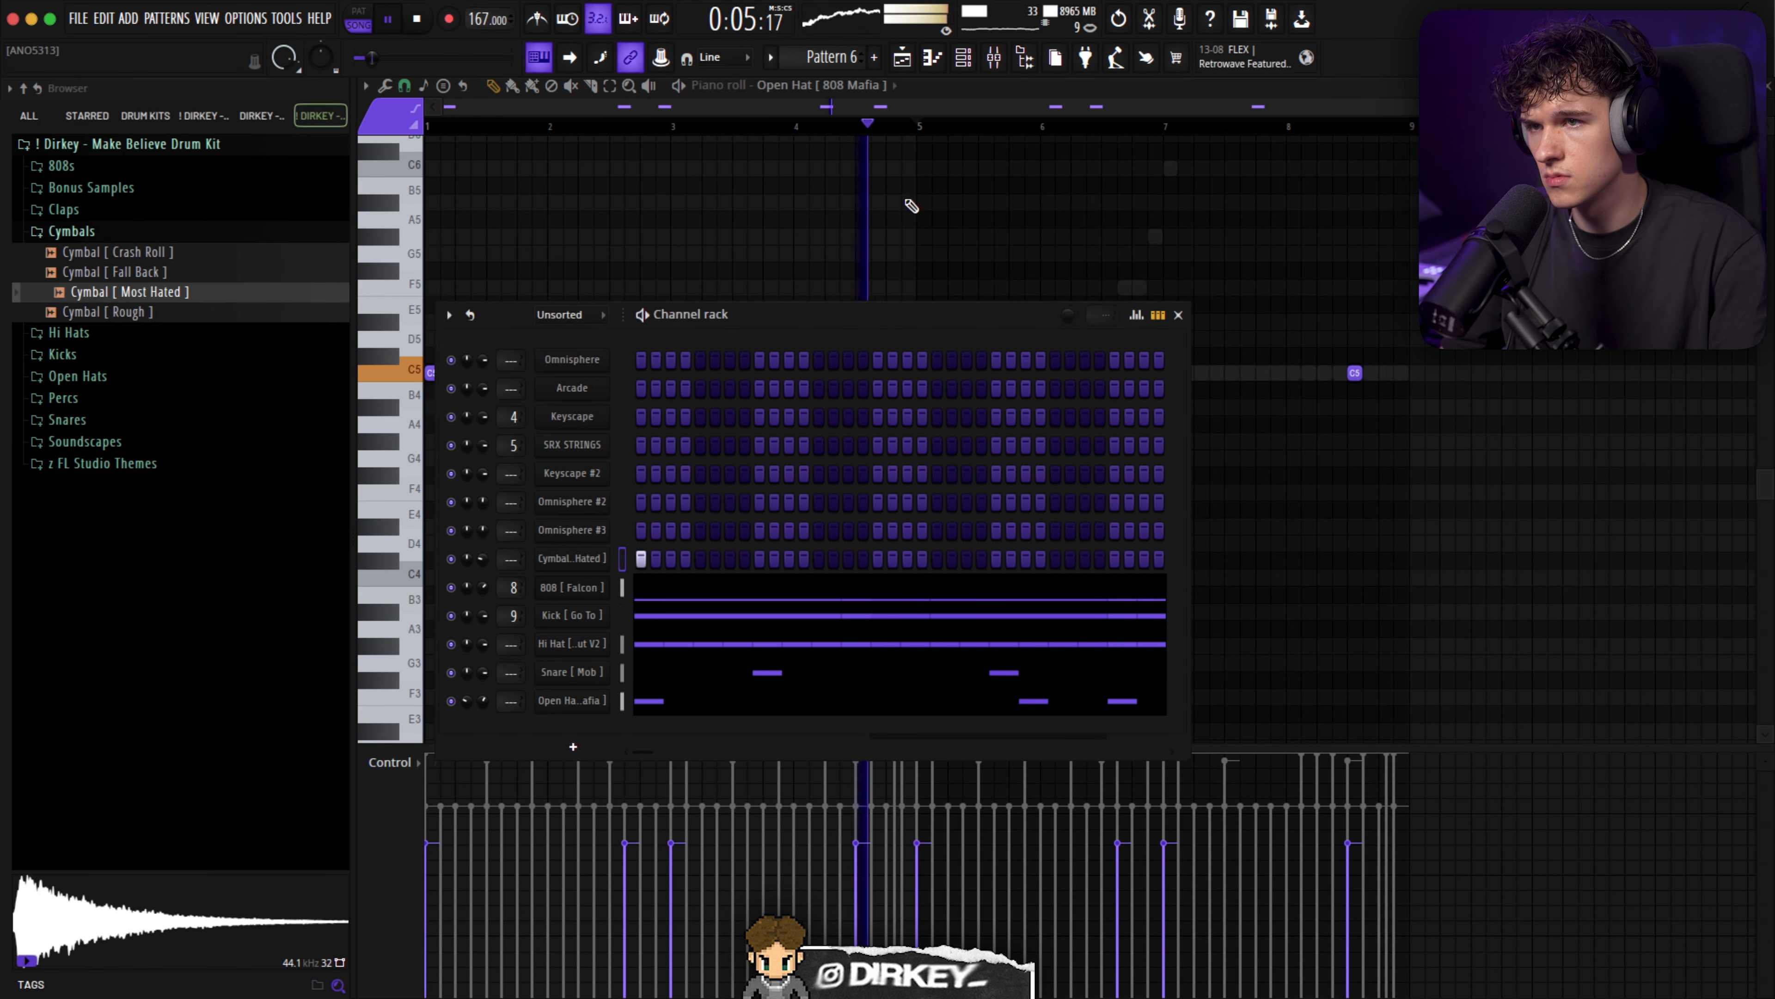